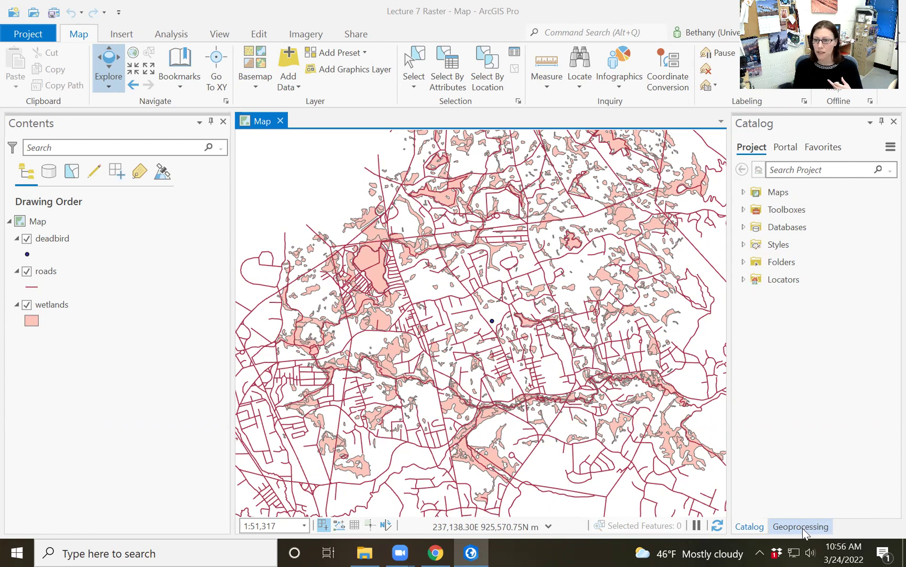
Search the Geoprocessing pane for 'euclidean' and open the Spatial Analyst Euclidean Distance tool
left_click(801, 526)
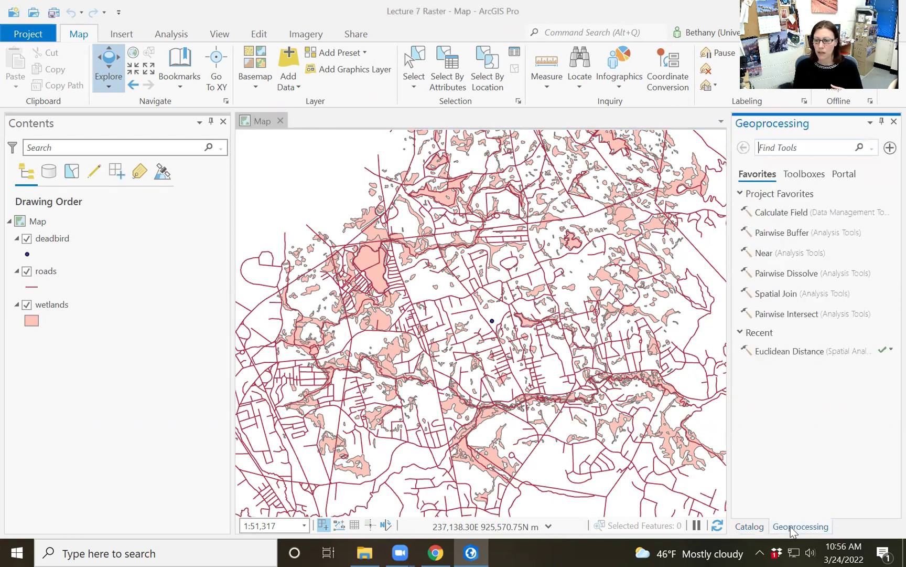
left_click(792, 148)
type("distance")
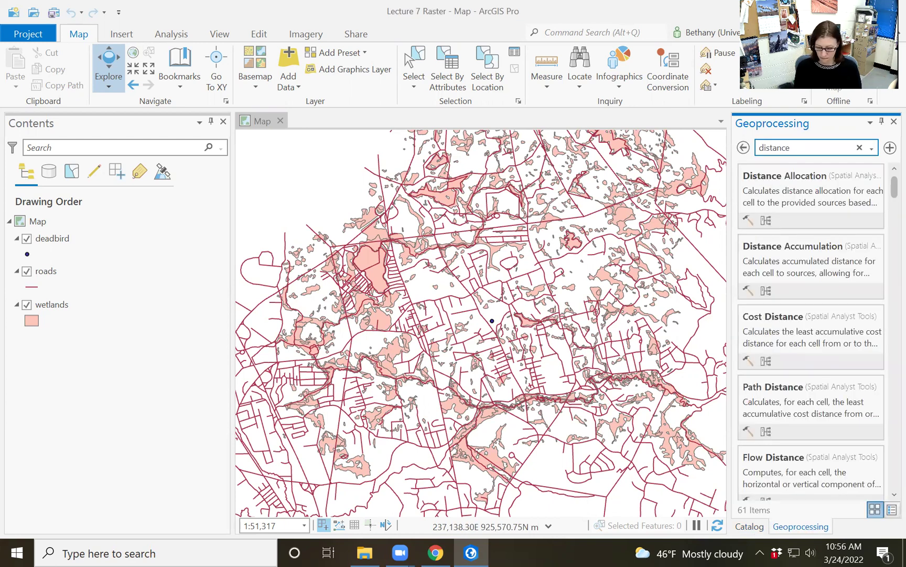
left_click(758, 148)
type("euc")
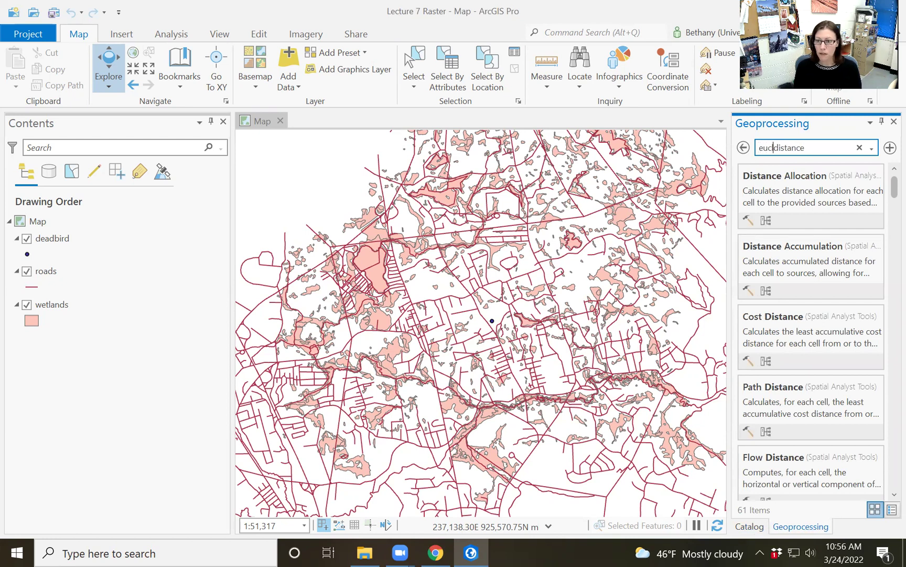
type("lidean")
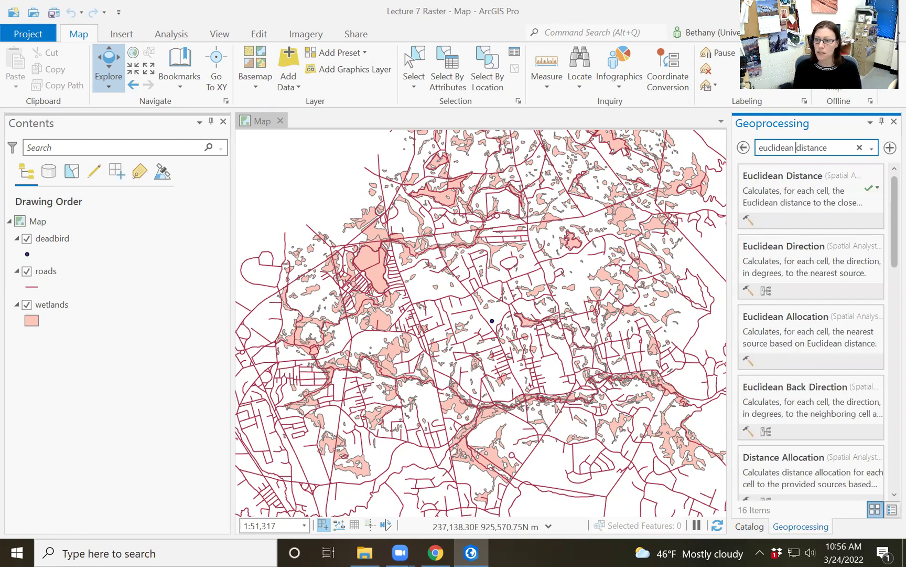
left_click(784, 179)
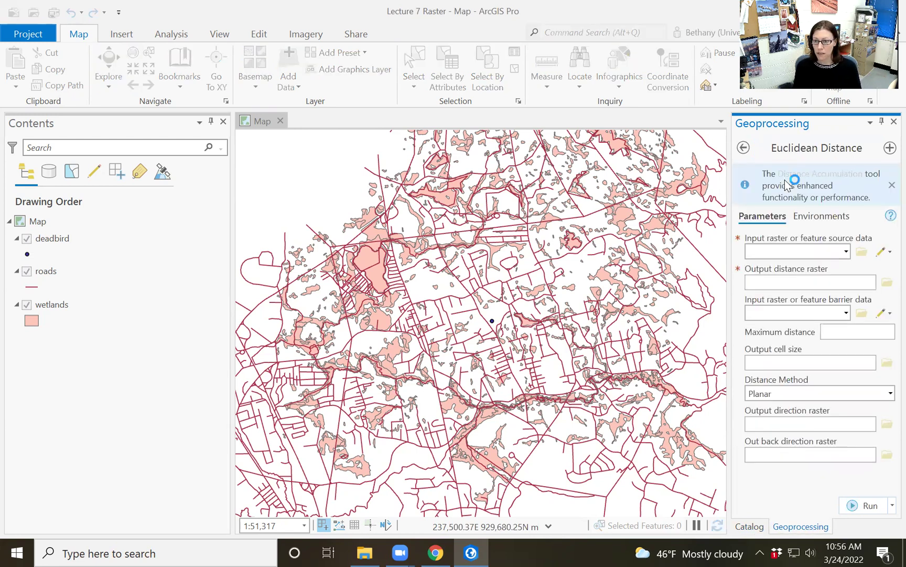
Use deadbird as source with maximum distance 2000, output dist_bird2k1 and cell size 10
left_click(845, 253)
left_click(779, 269)
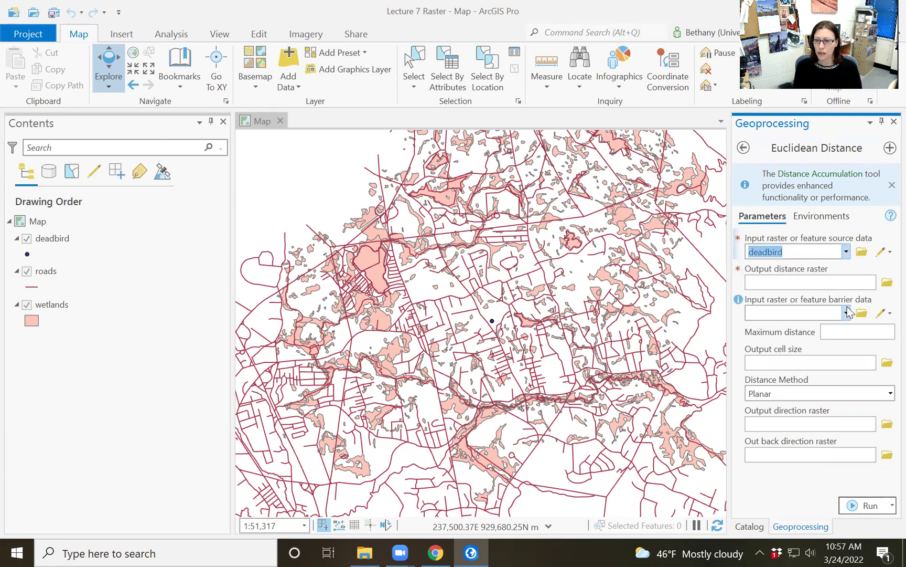
left_click(848, 332)
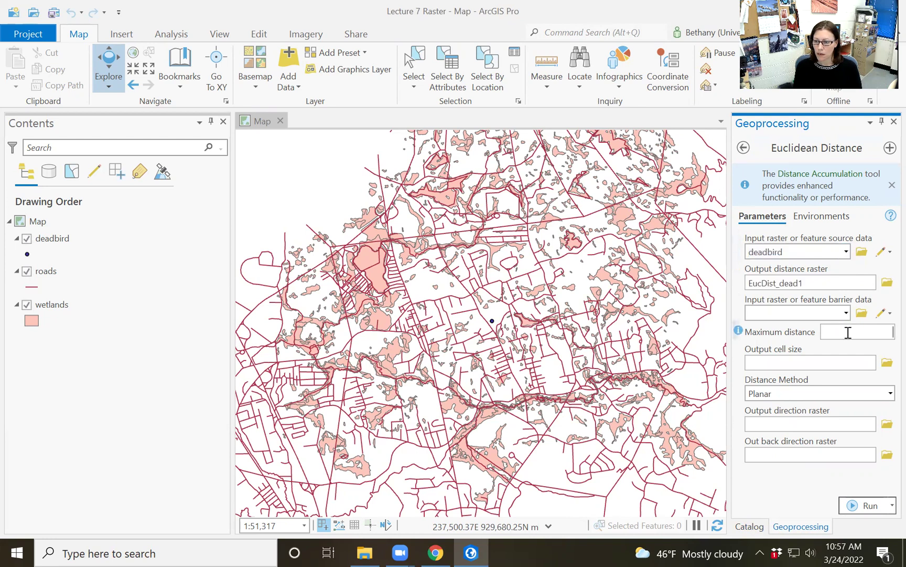
type("2000")
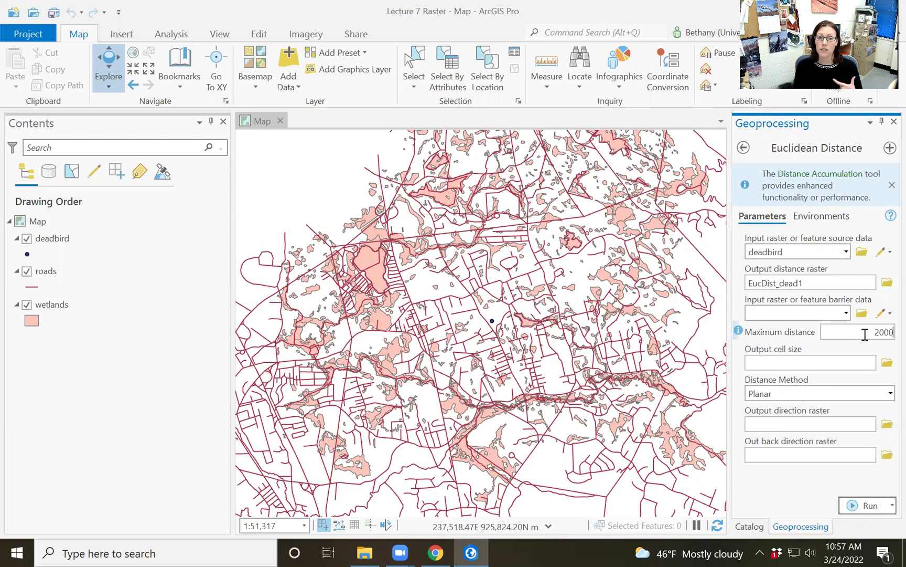
left_click(833, 282)
left_click_drag(822, 284, 874, 286)
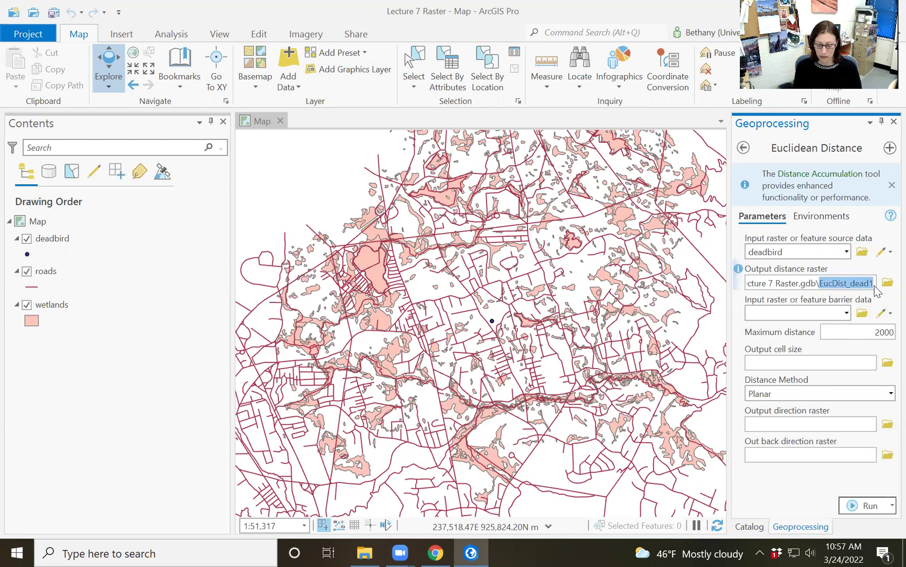
type("dist_bir")
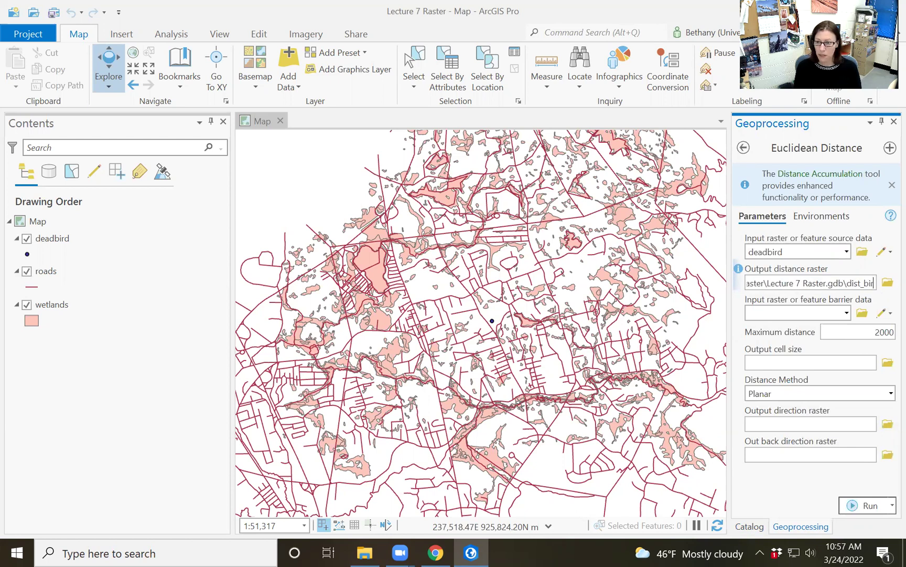
type("d")
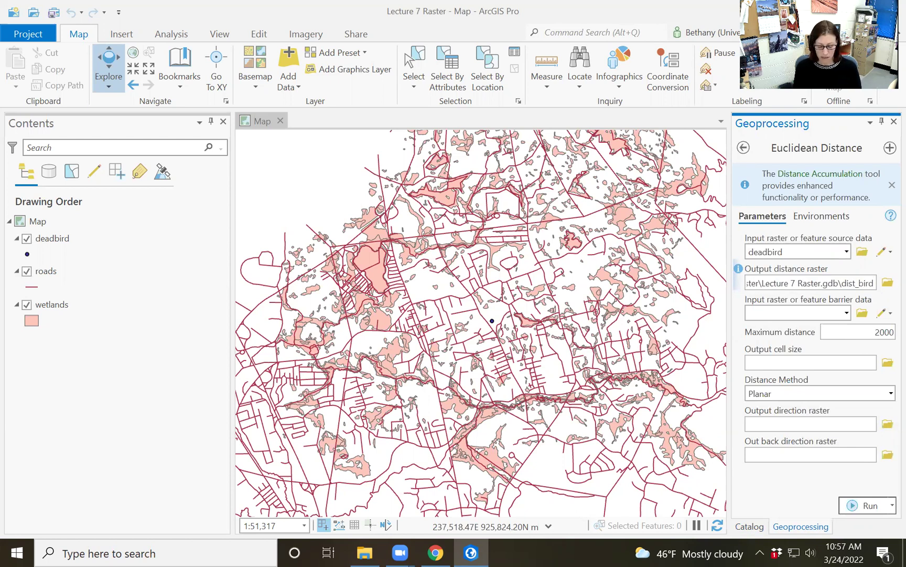
type("2k")
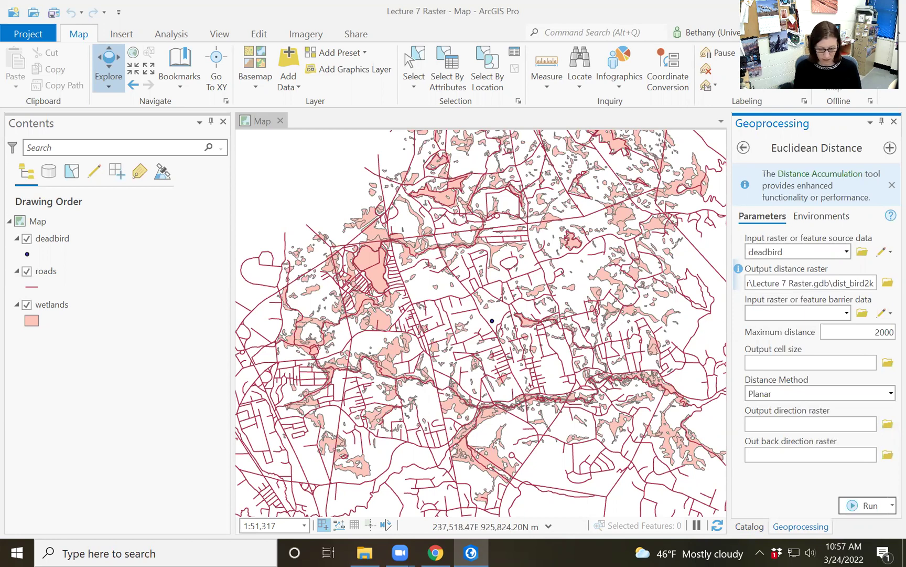
type("1")
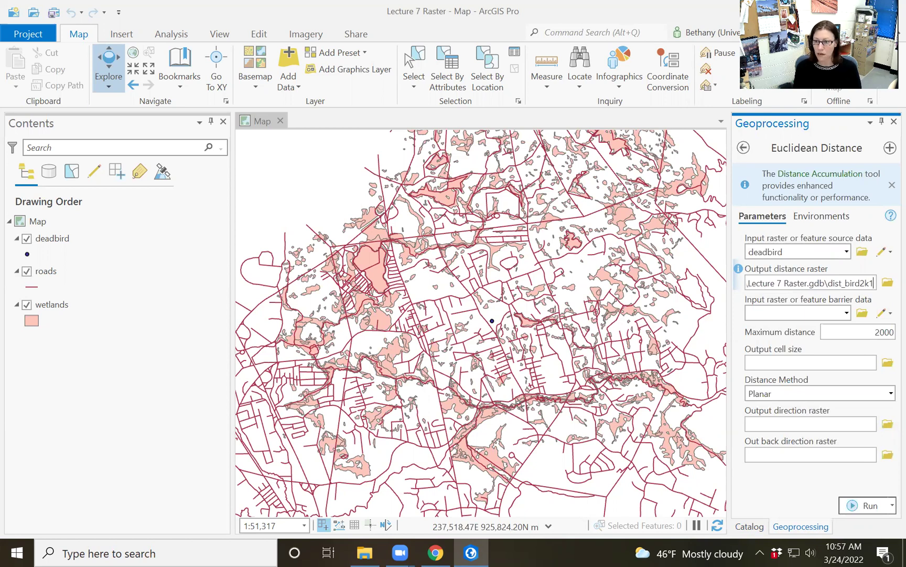
left_click(852, 360)
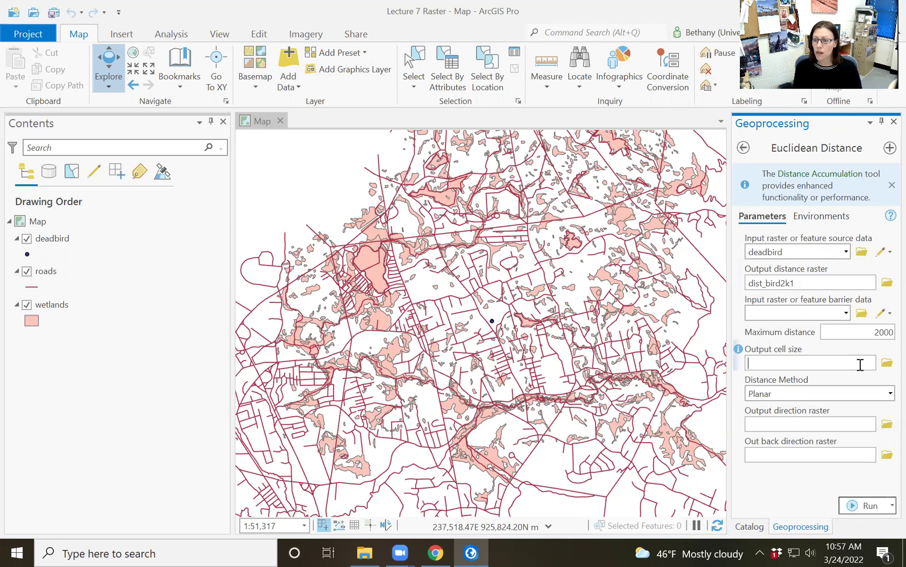
type("10")
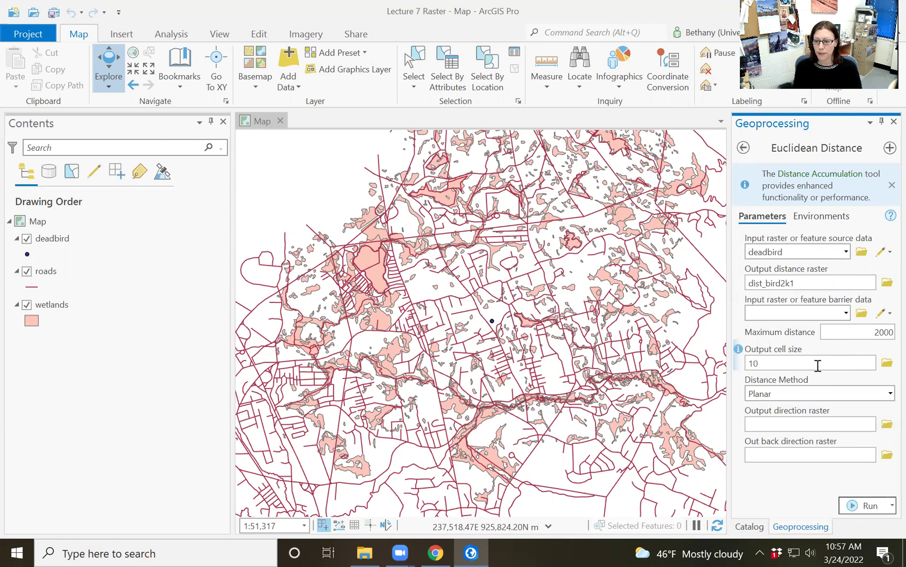
Set the output coordinate system to deadbird and extent to Current Display Extent, then run the tool
left_click(819, 216)
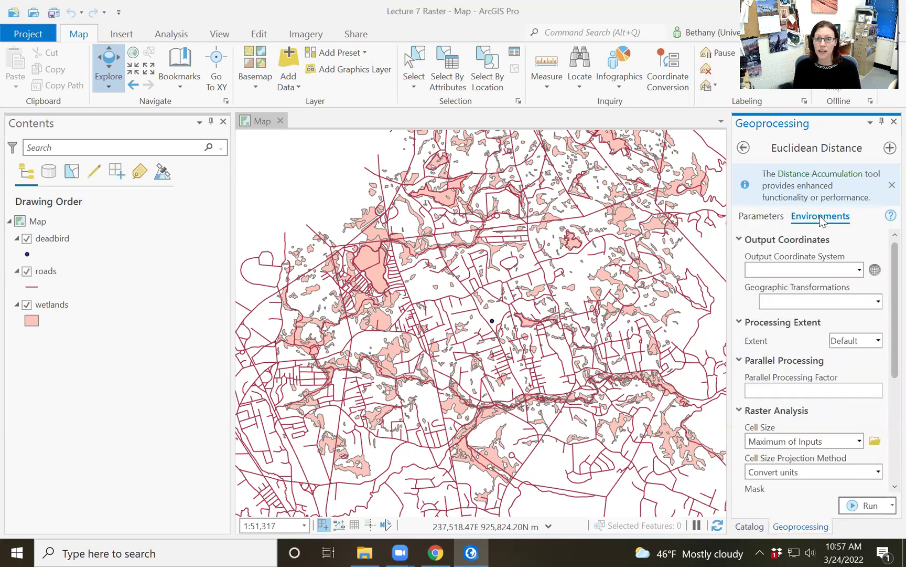
left_click(859, 270)
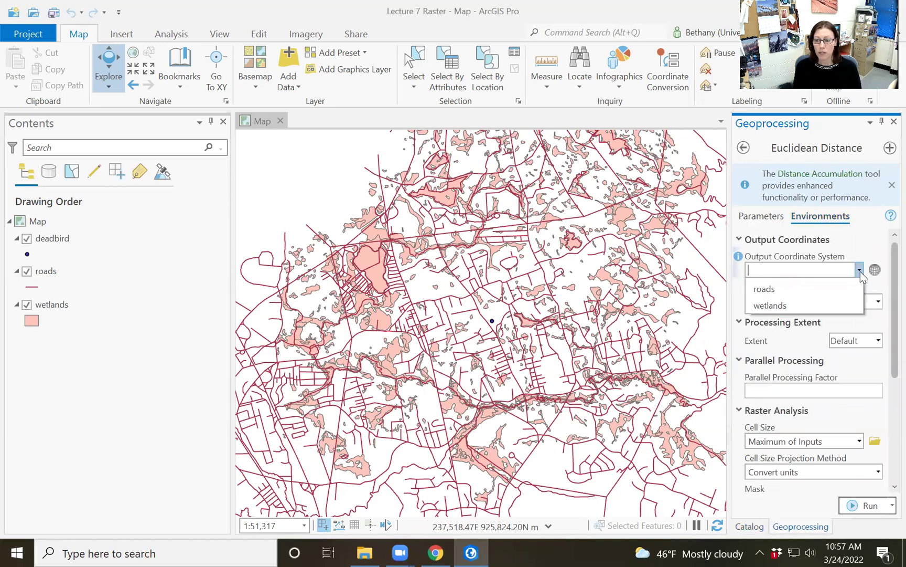
left_click(792, 308)
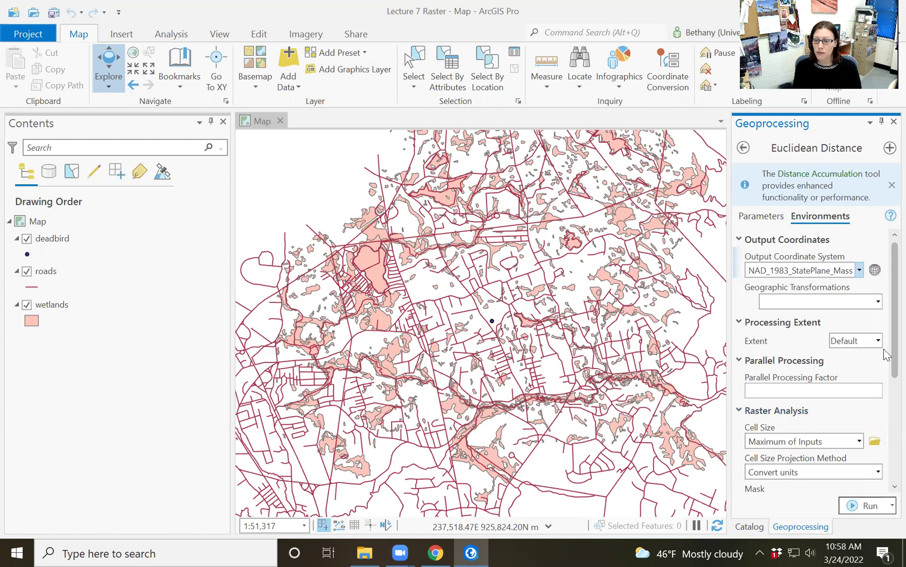
scroll(884, 357, "down", 5)
scroll(884, 416, "down", 3)
scroll(883, 397, "up", 3)
scroll(884, 397, "up", 4)
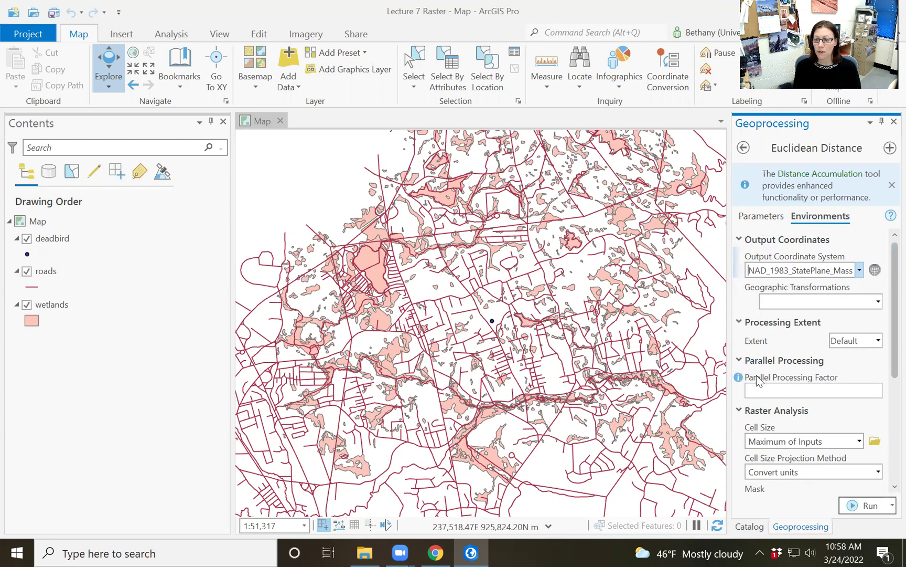
left_click(878, 341)
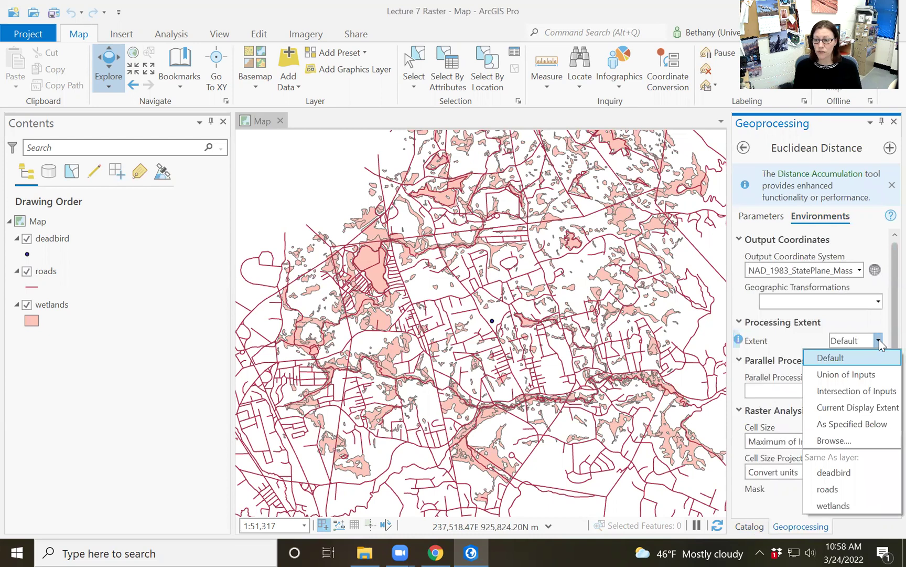
left_click(864, 410)
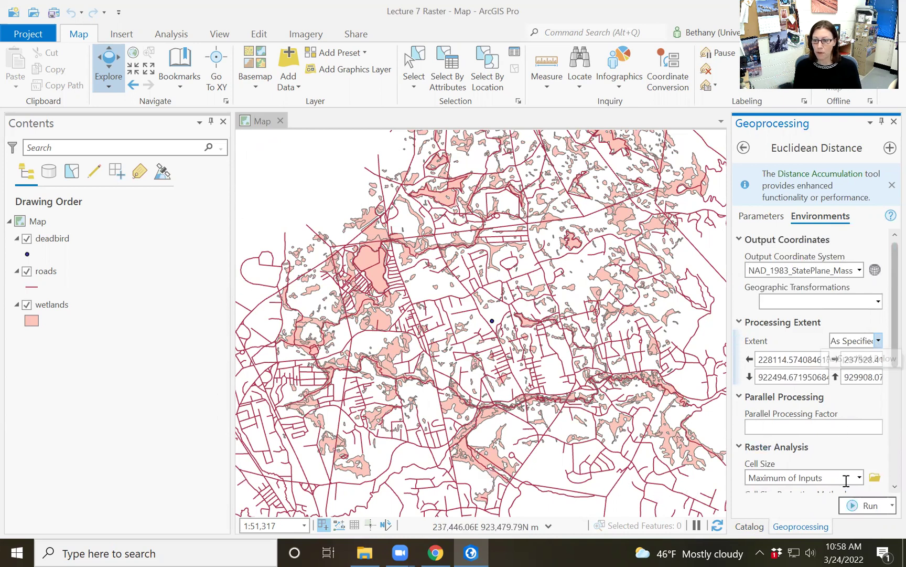
left_click(870, 506)
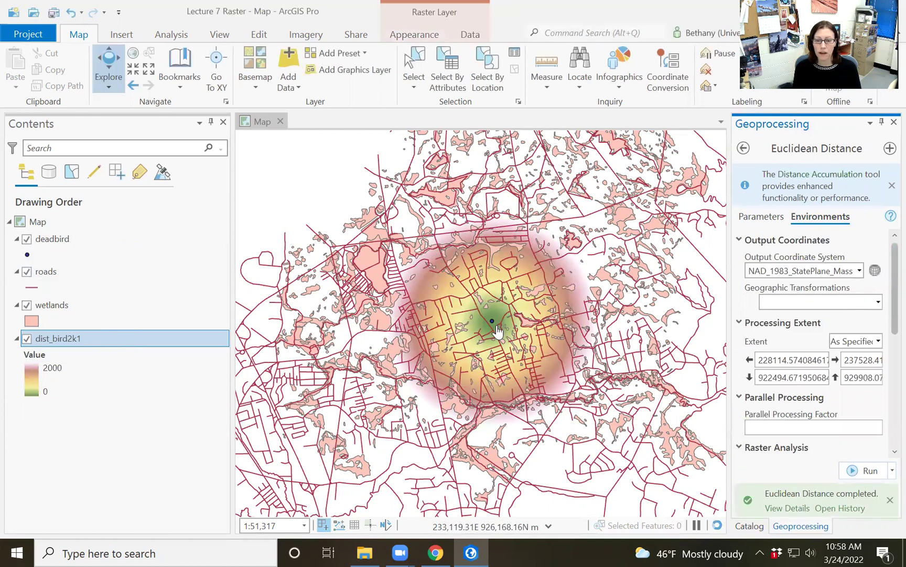
Hide roads and wetlands, then identify dist_bird2k1 distance values moving outward from the bird point
left_click(27, 271)
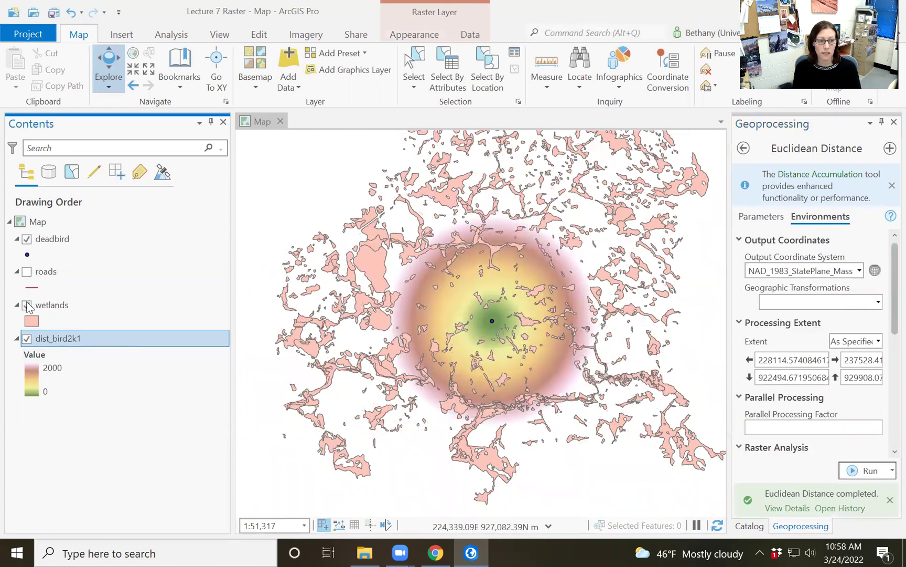
left_click(27, 304)
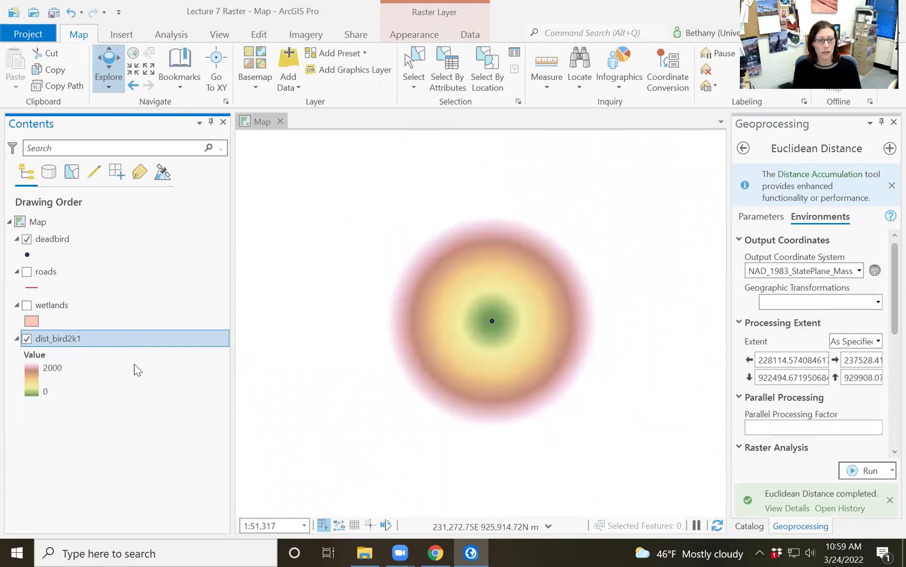
left_click(496, 330)
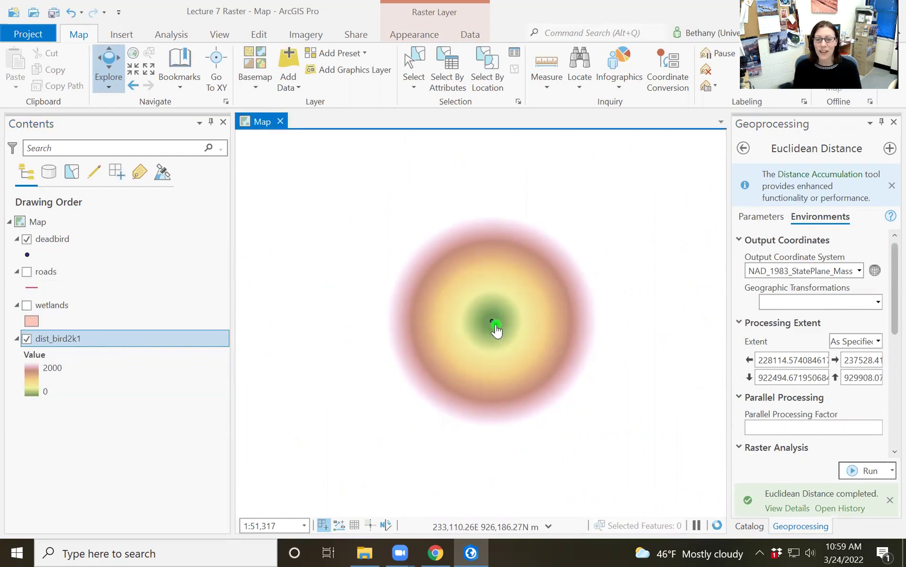
left_click(496, 324)
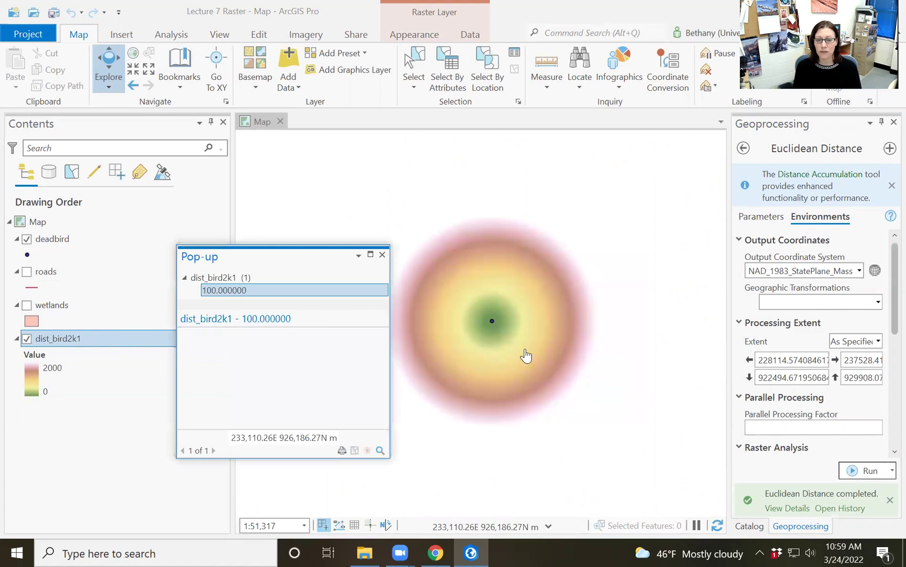
left_click(529, 357)
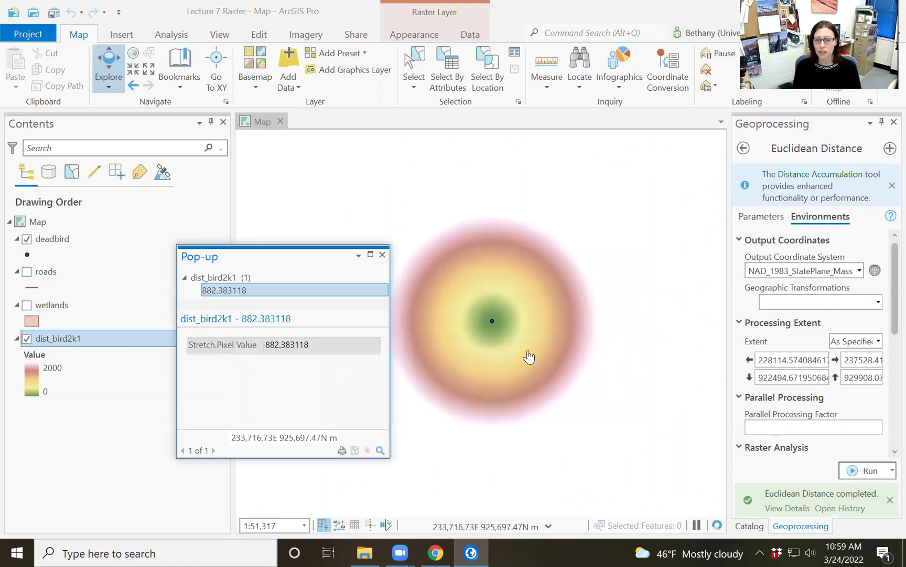
left_click(547, 379)
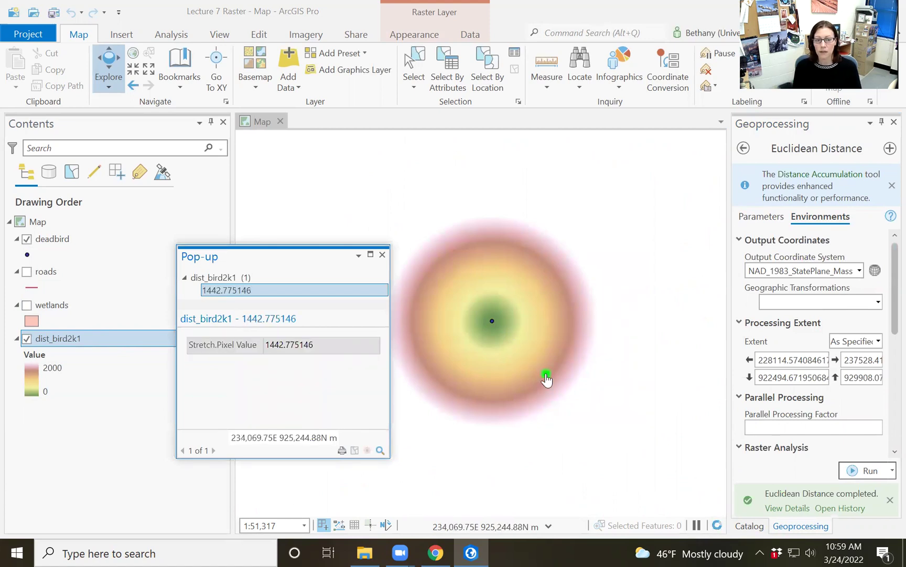
left_click(567, 396)
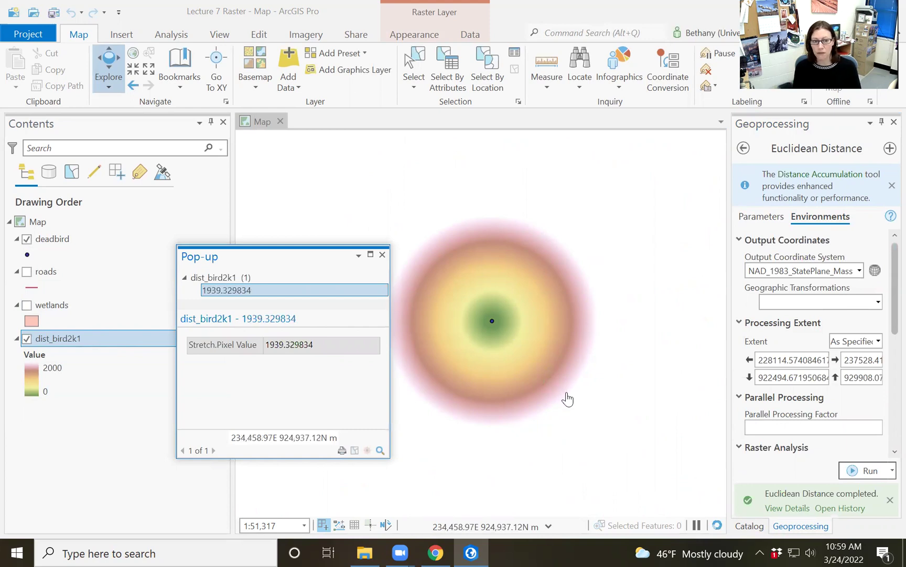
left_click(567, 393)
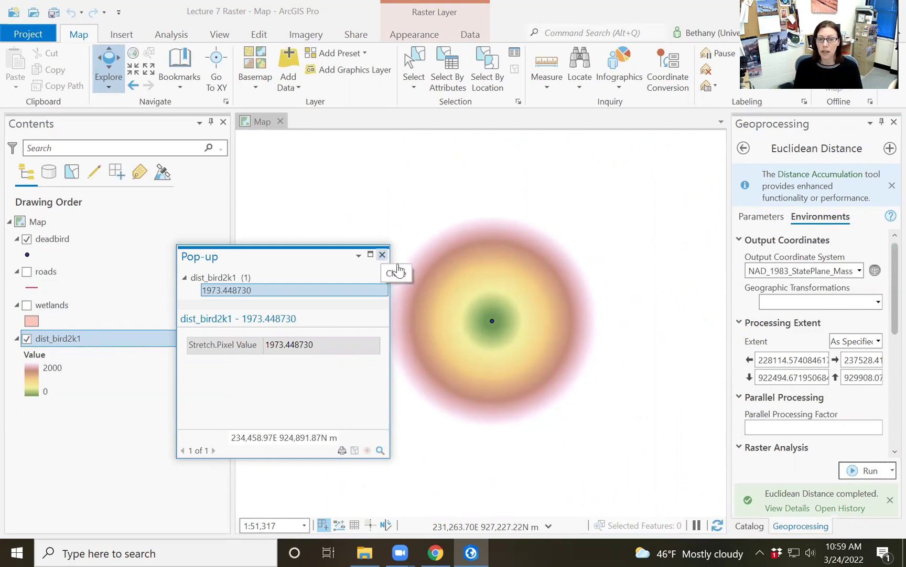
left_click(382, 256)
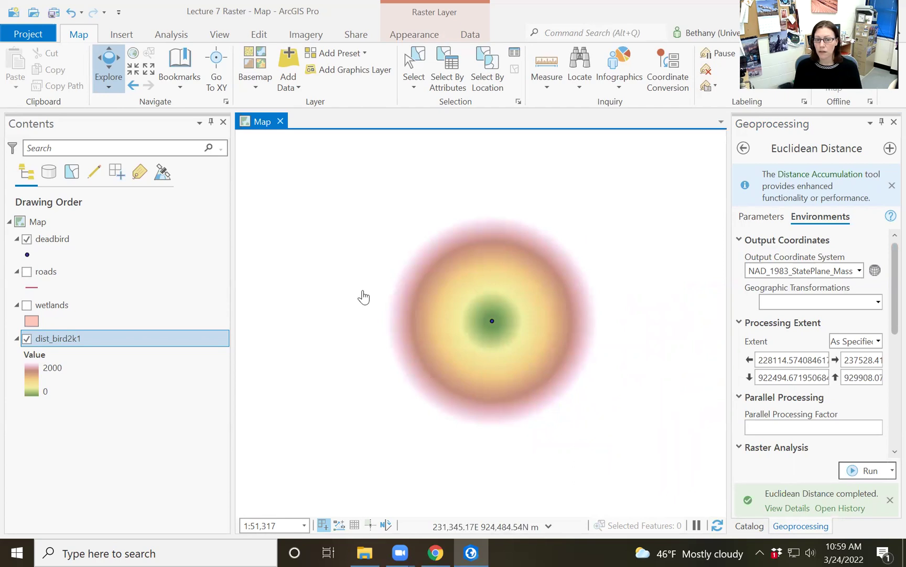
Identify cell values at blank spots outside the distance circle, which report NoData
left_click(575, 242)
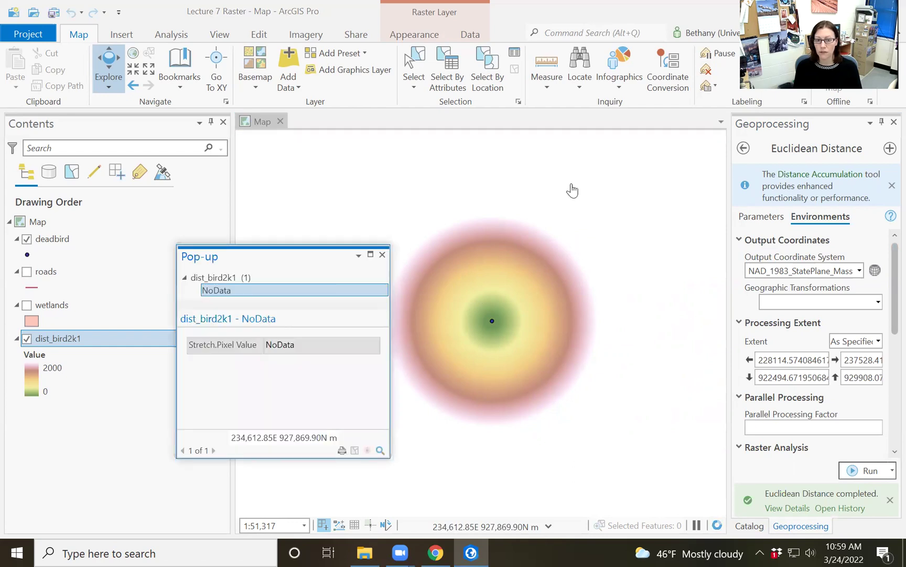
left_click(573, 167)
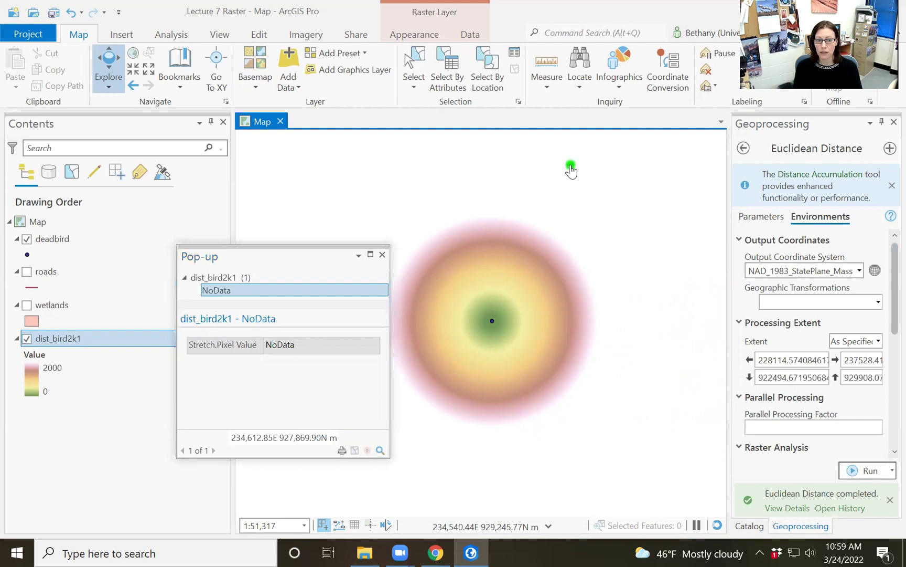
left_click(667, 152)
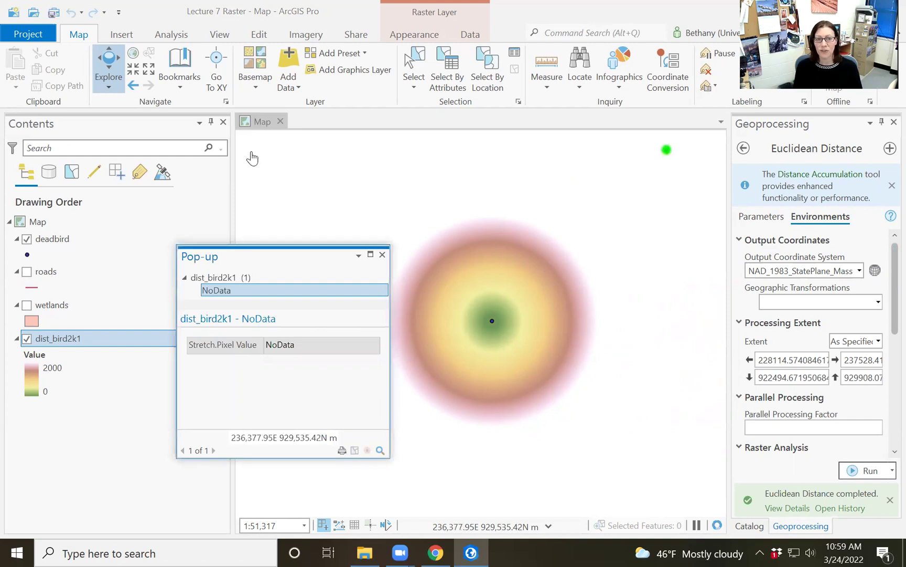
Open the Symbology settings for the dist_bird2k1 layer
right_click(65, 338)
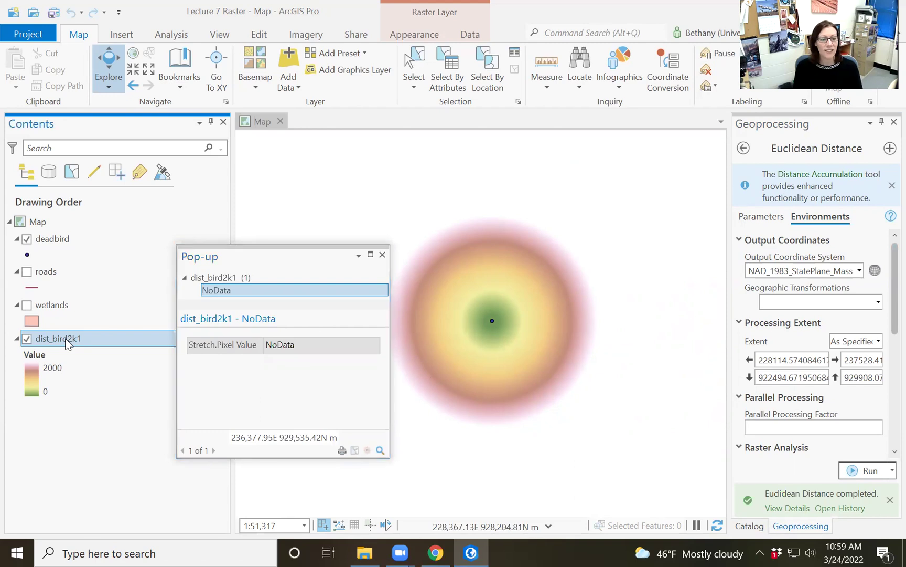
left_click(101, 407)
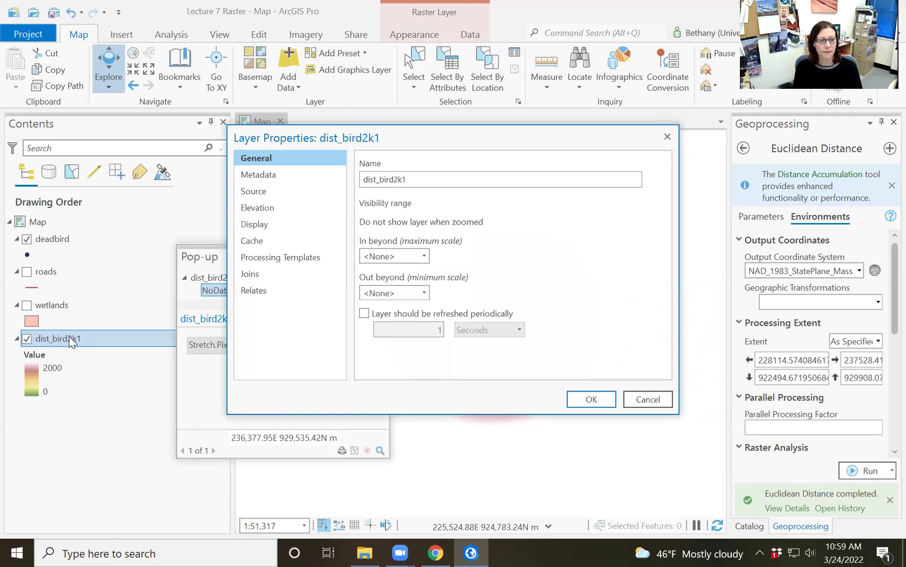
key("Escape")
double_click(69, 338)
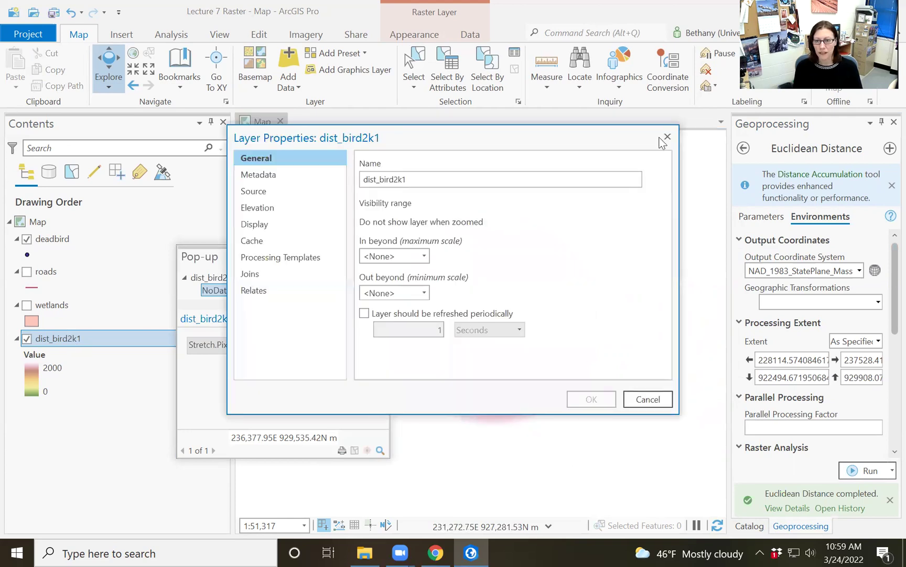
key("Escape")
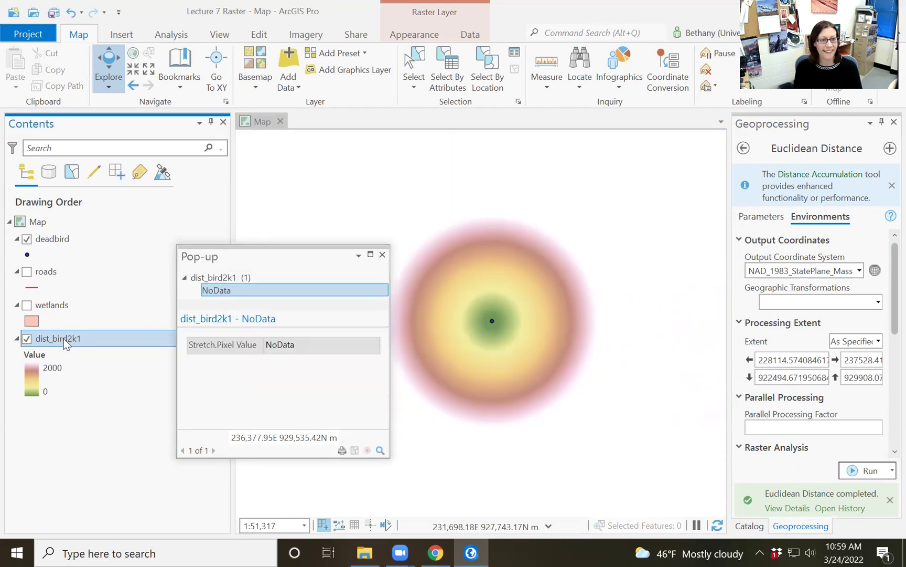
right_click(64, 338)
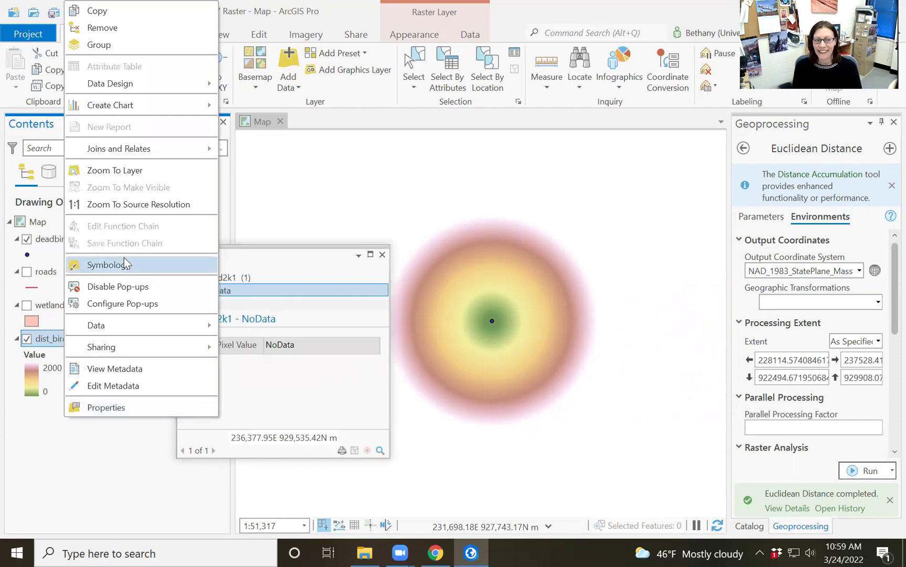
key("Return")
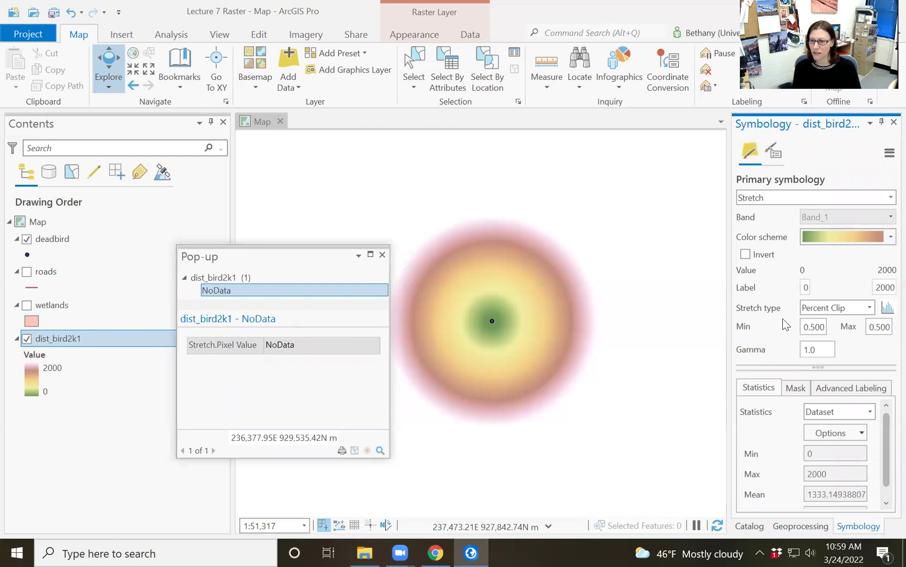
On the Mask tab, display background value NoData and colour background and NoData cells turquoise
left_click(795, 386)
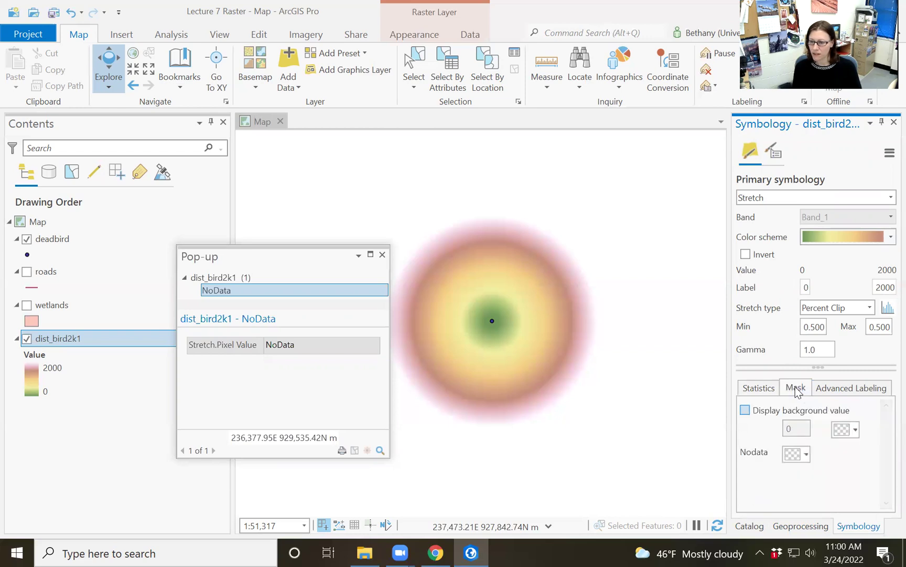
left_click(744, 410)
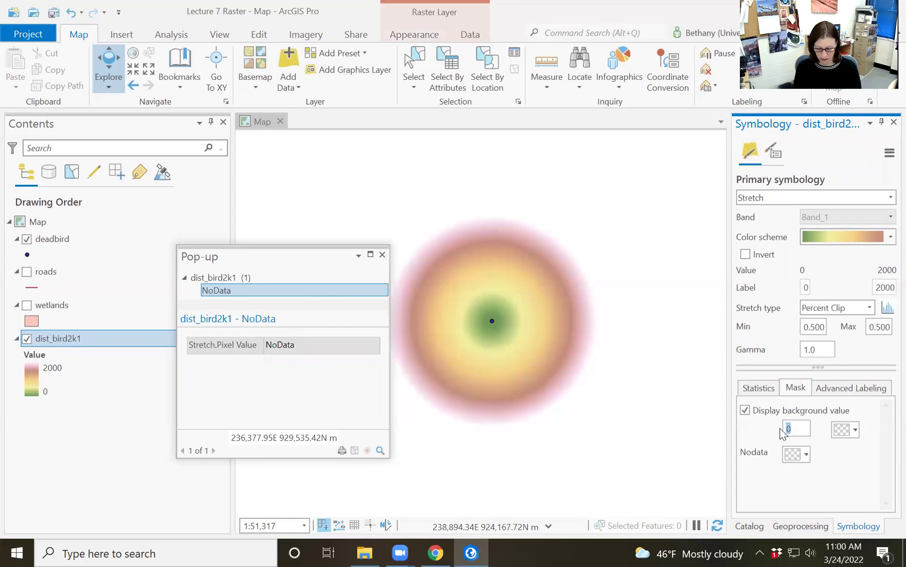
type("NoData")
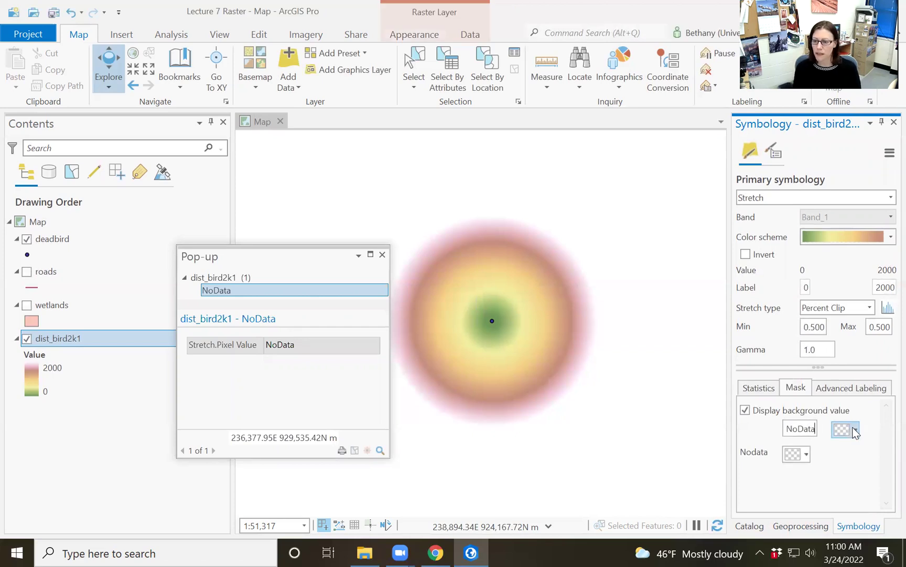
left_click(854, 430)
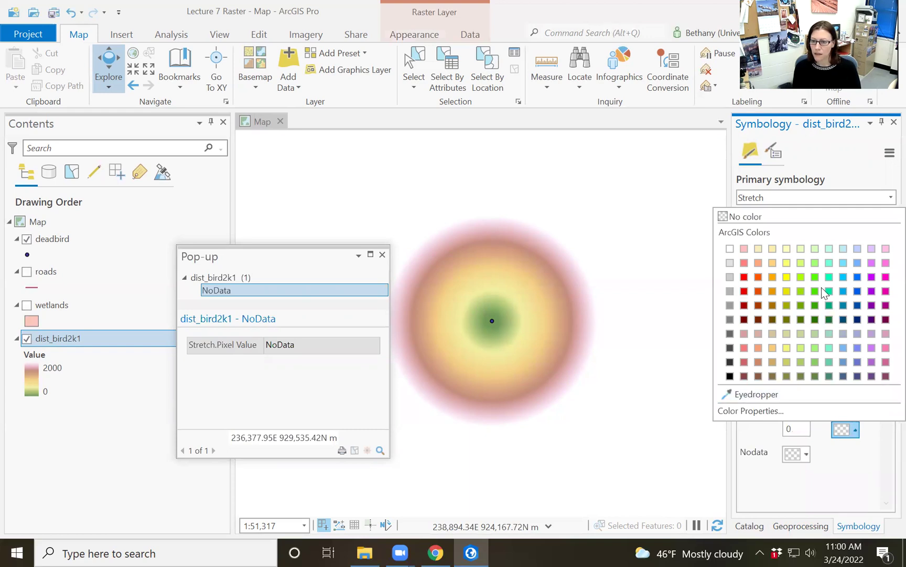
left_click(824, 289)
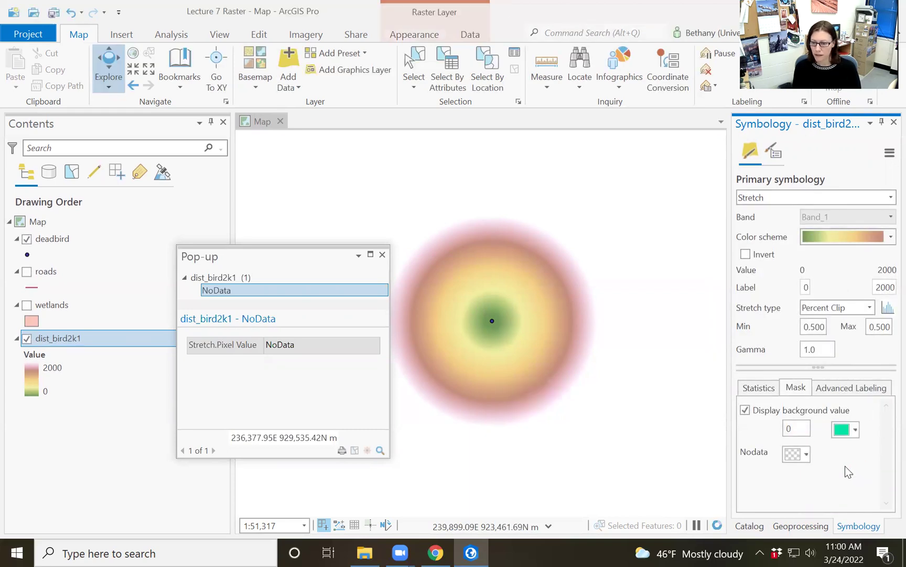
left_click(801, 460)
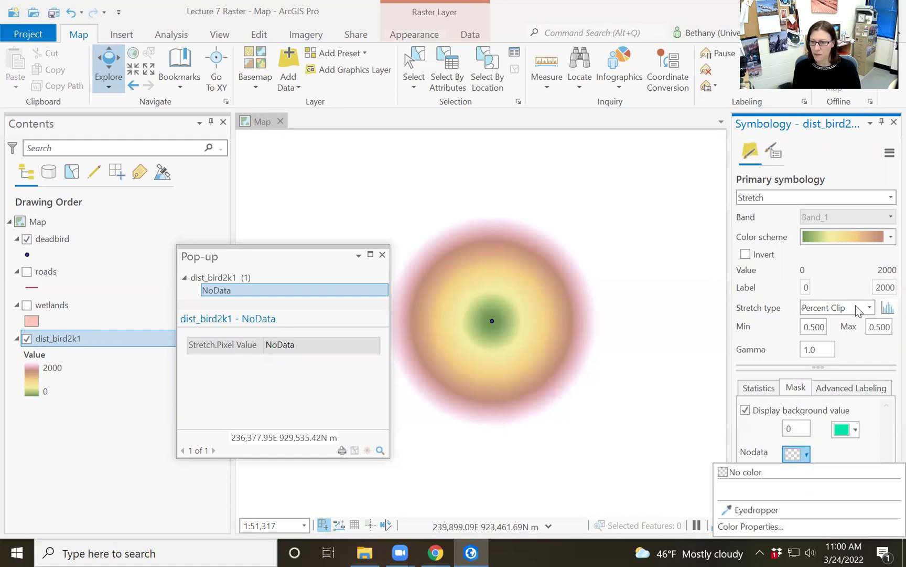
left_click(829, 315)
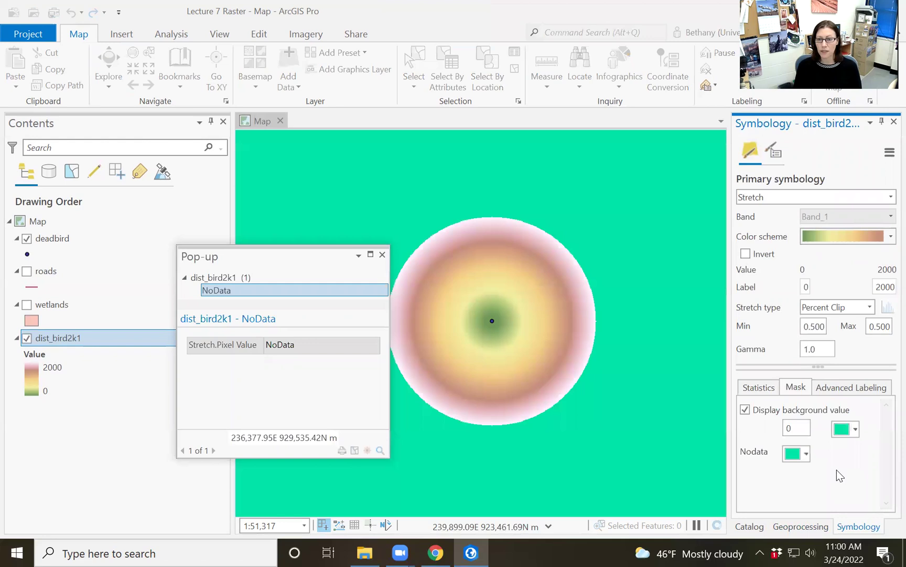
Check a cell outside the circle, then bring back the Euclidean Distance tool
scroll(656, 370, "down", 1)
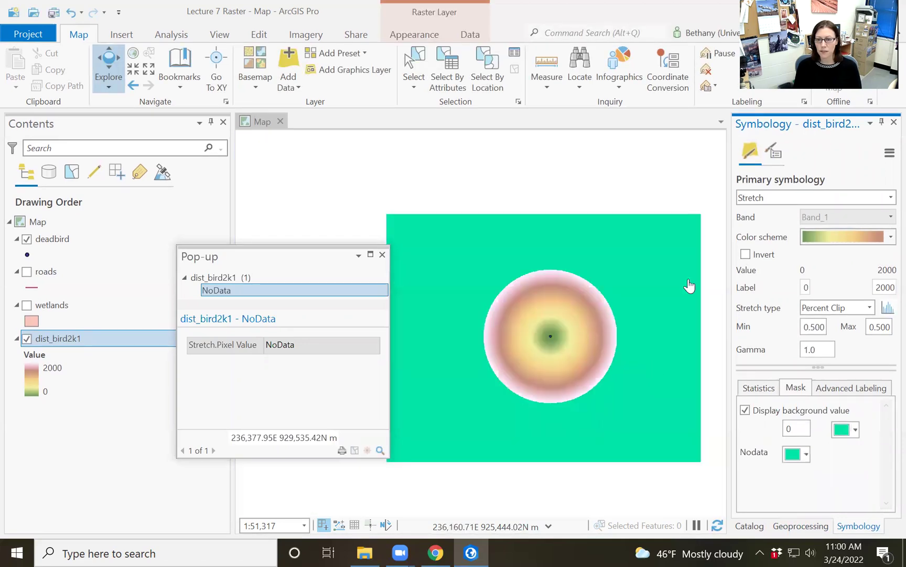
left_click(568, 183)
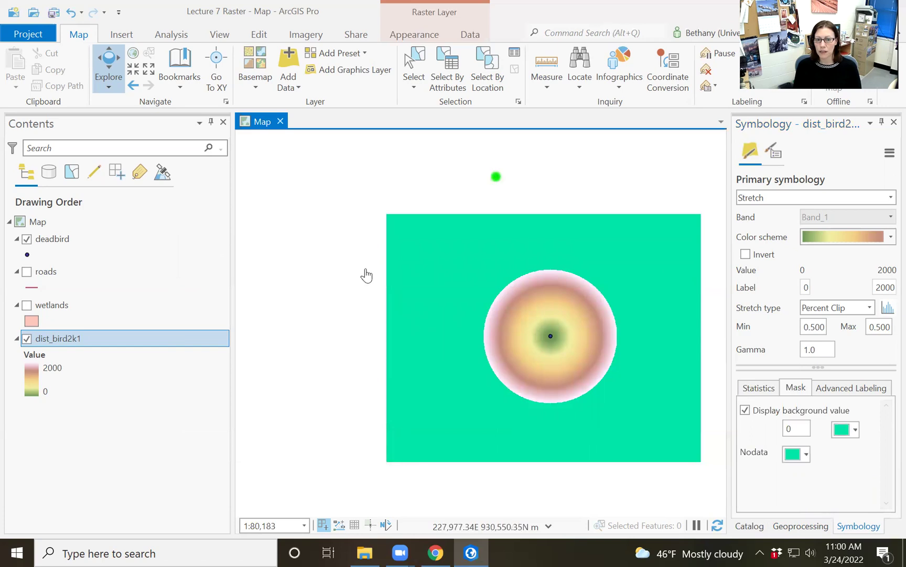
left_click(435, 292)
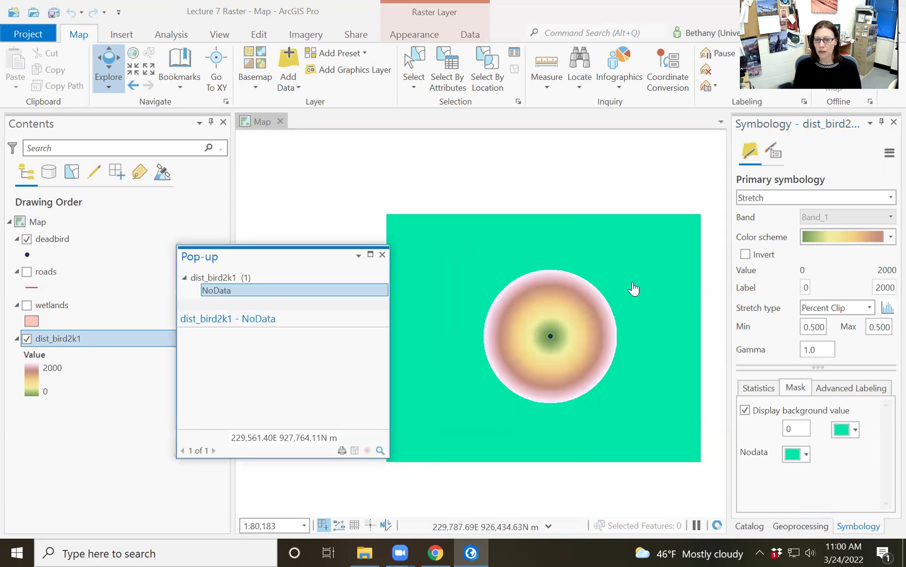
left_click(383, 254)
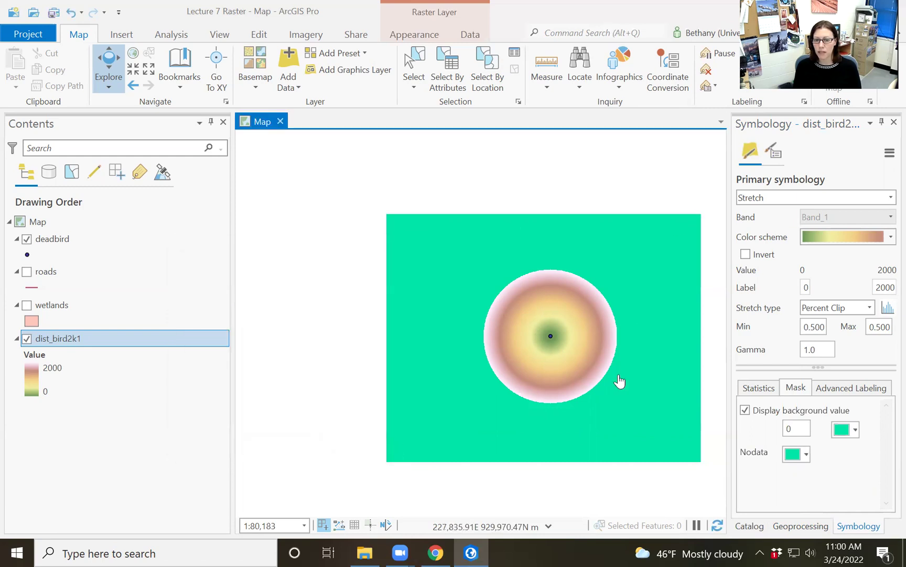
scroll(619, 380, "up", 1)
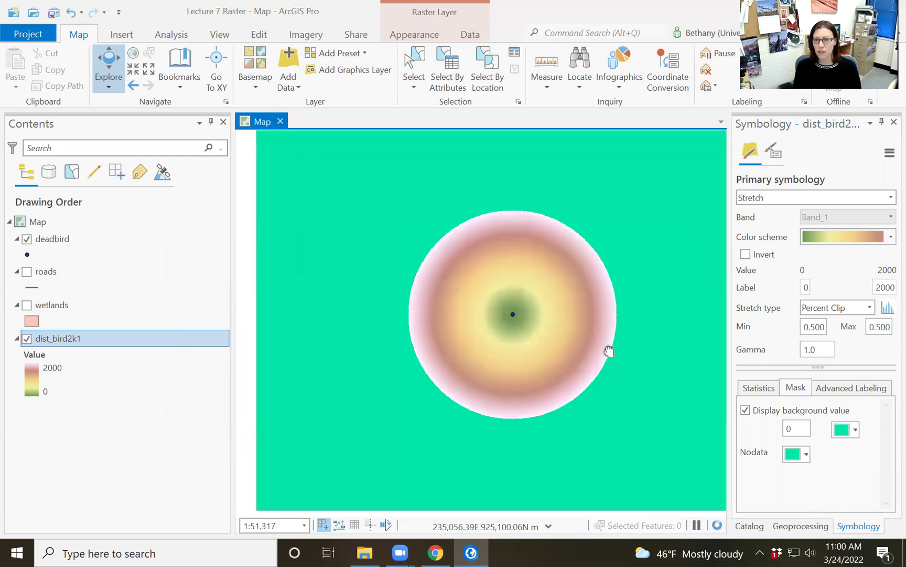
scroll(617, 352, "up", 1)
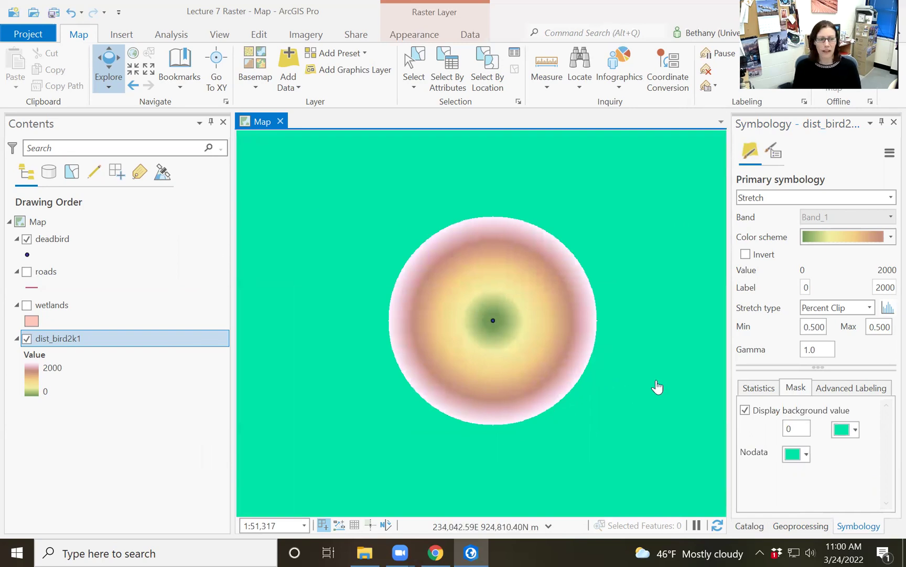
left_click(802, 524)
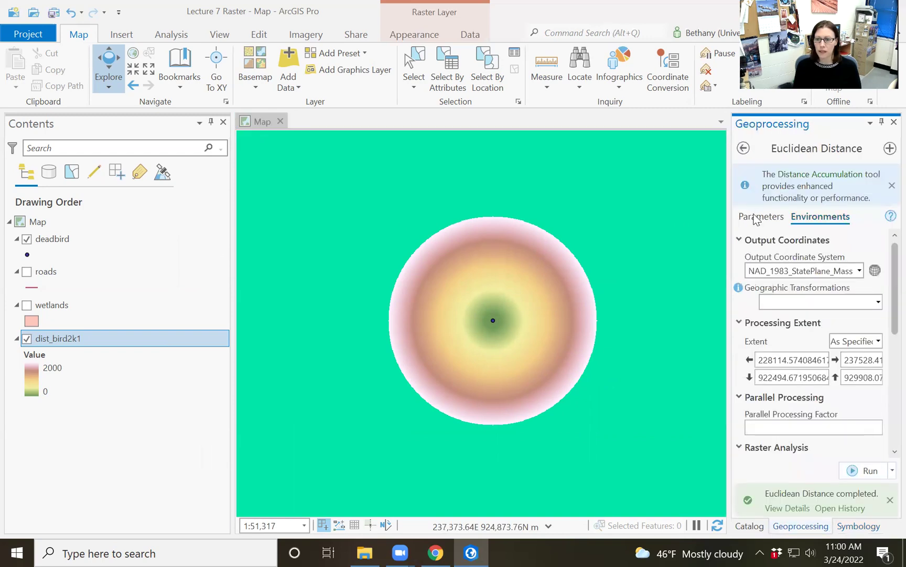
Run Euclidean Distance on roads with maximum distance 50, naming the output dist_rd50
left_click(755, 218)
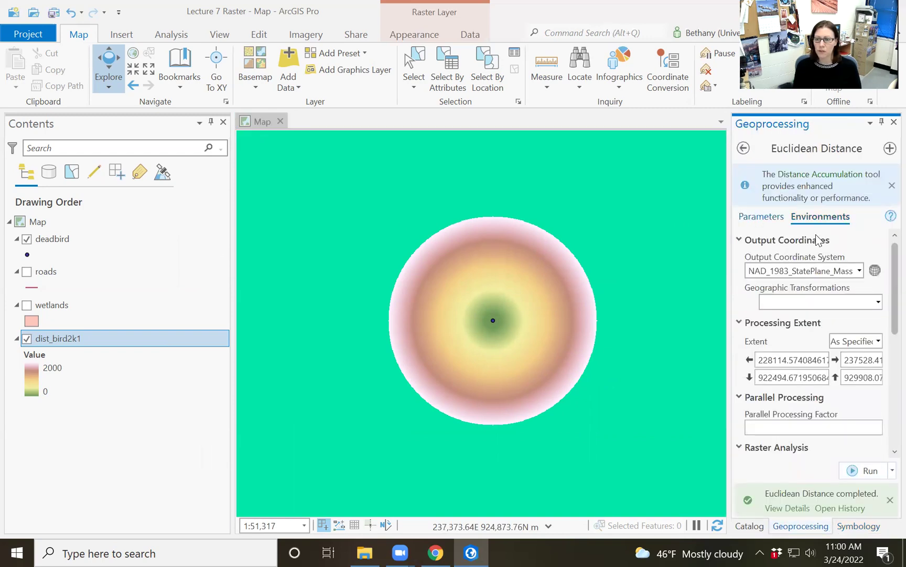
left_click(834, 253)
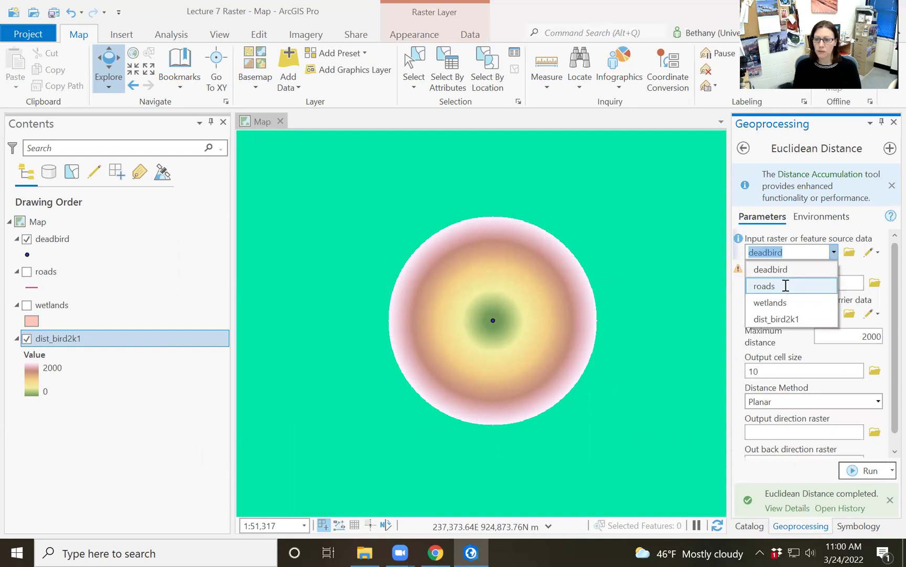
left_click(786, 285)
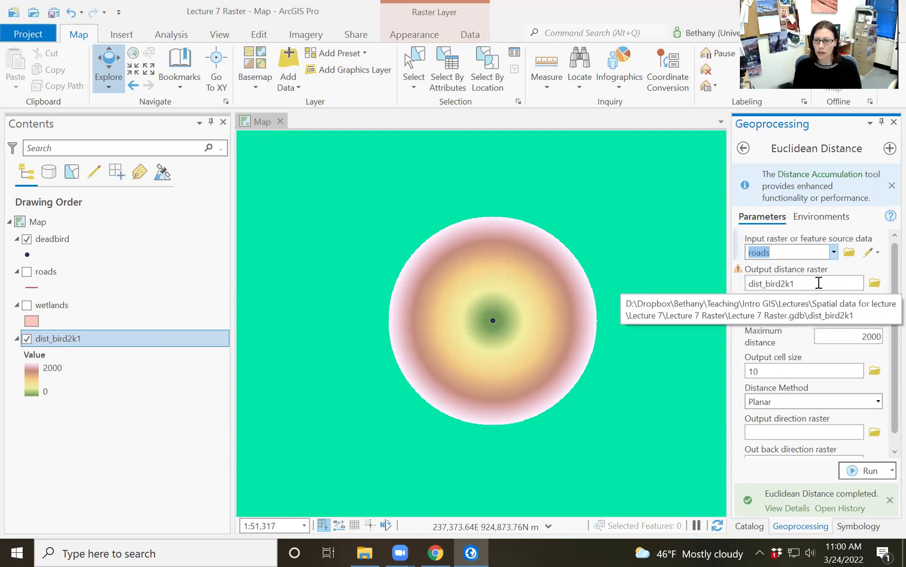
left_click(821, 284)
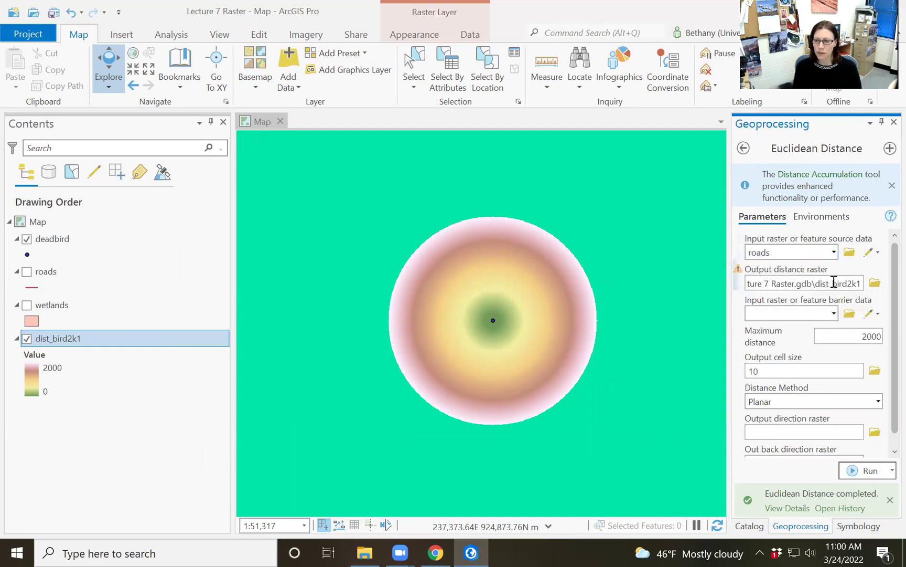
double_click(860, 284)
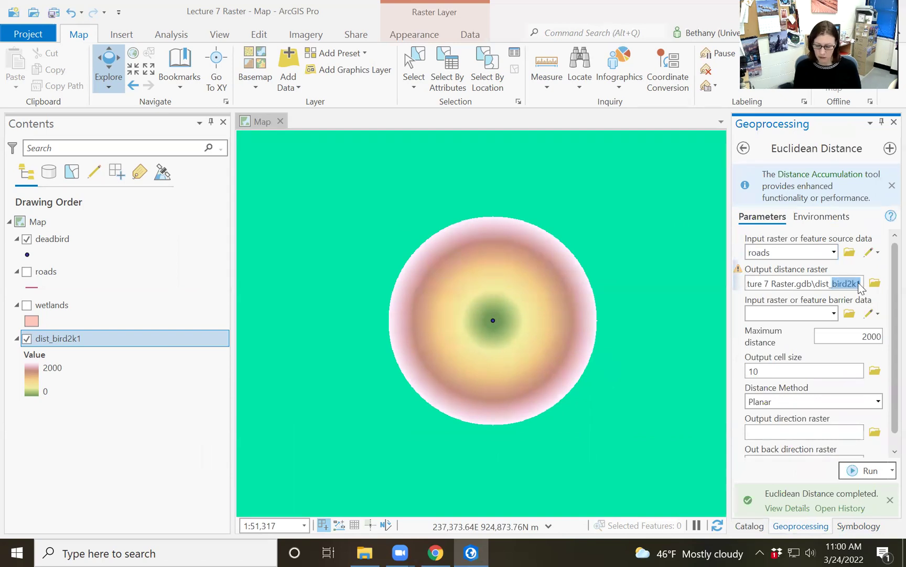
type("rd50")
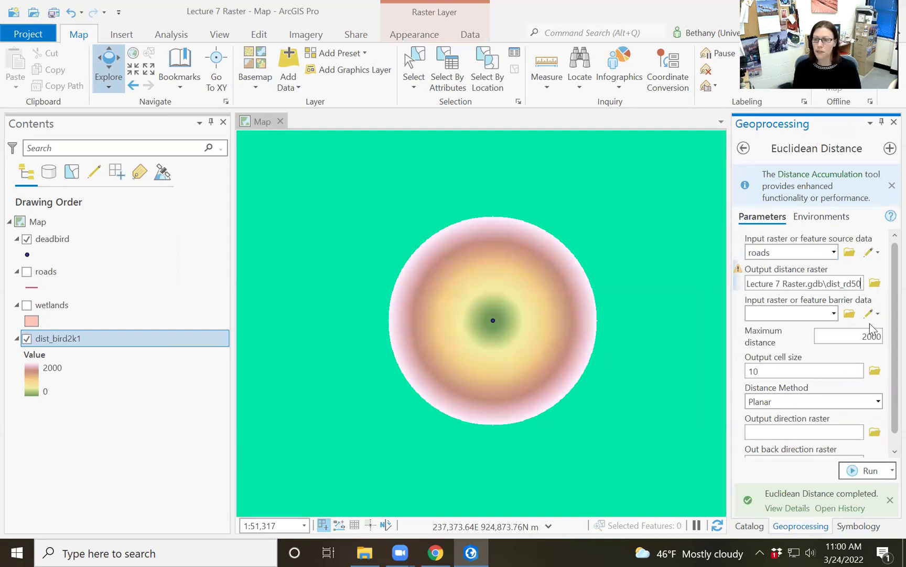
double_click(886, 338)
type("50")
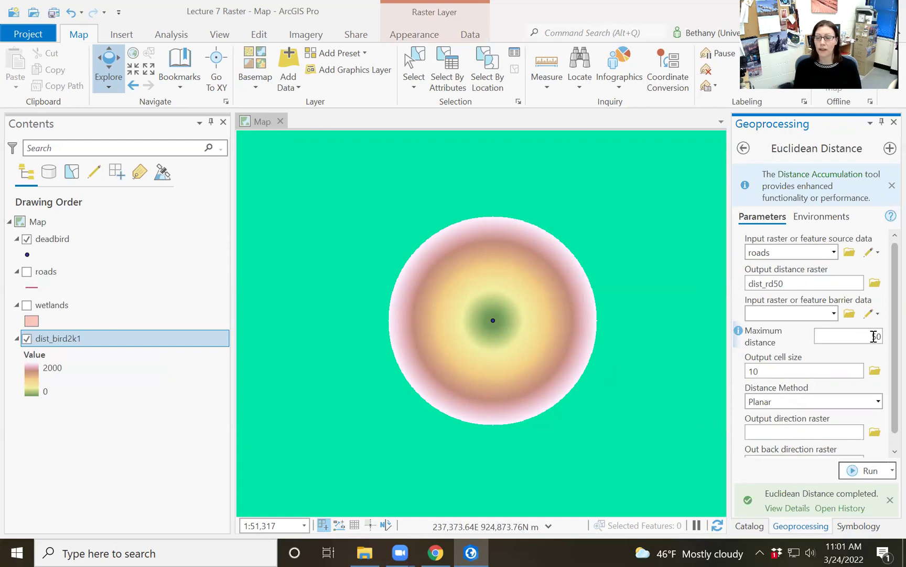
left_click(871, 469)
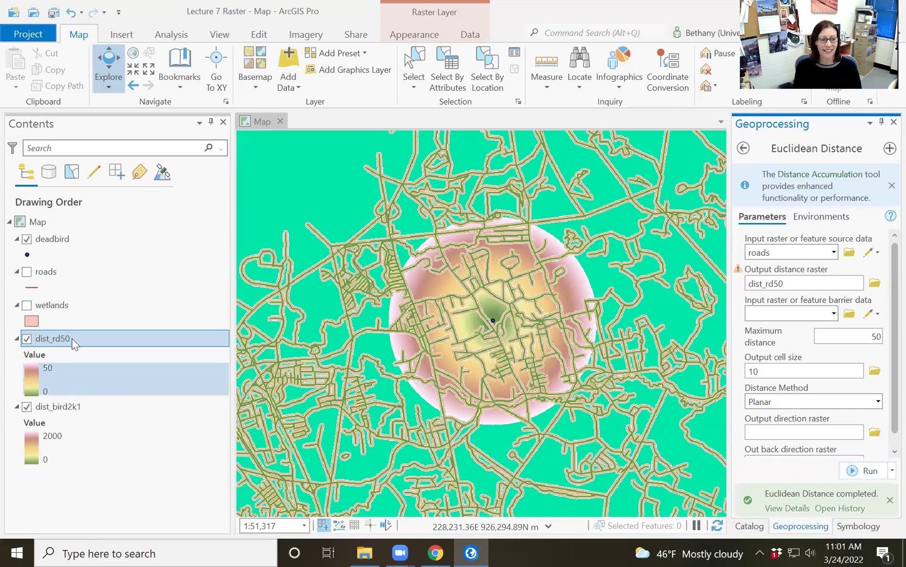
Switch the input to wetlands, change maximum distance to 100, and run the tool
left_click(835, 254)
left_click(816, 303)
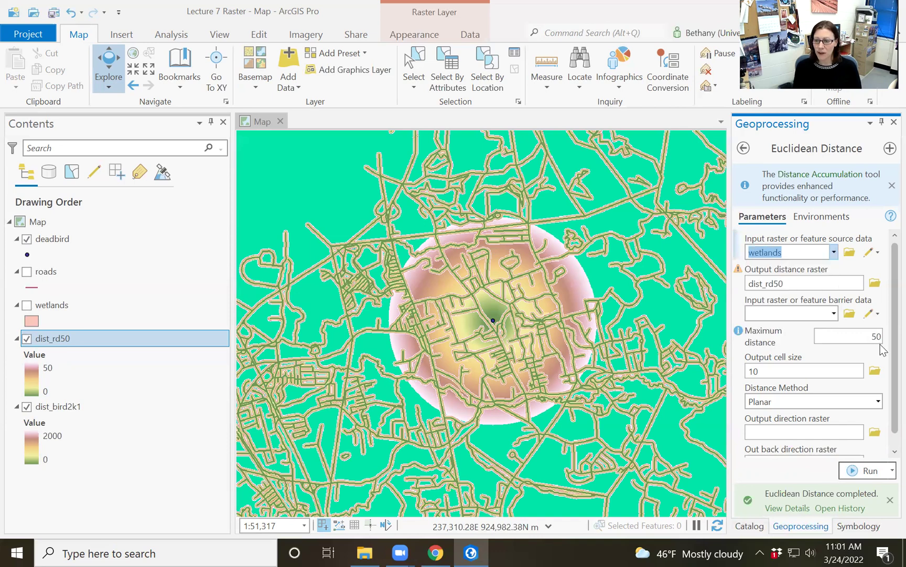
left_click(880, 343)
type("100")
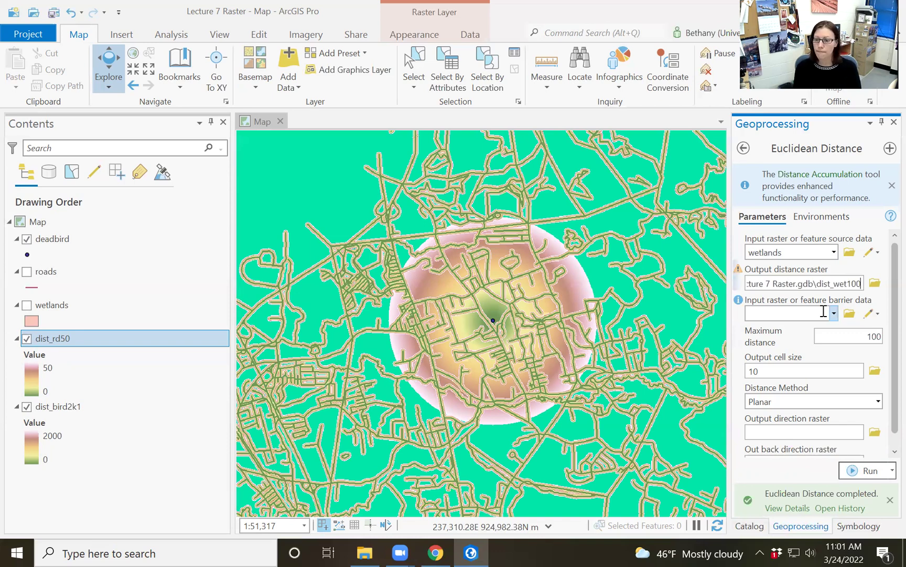
left_click(861, 471)
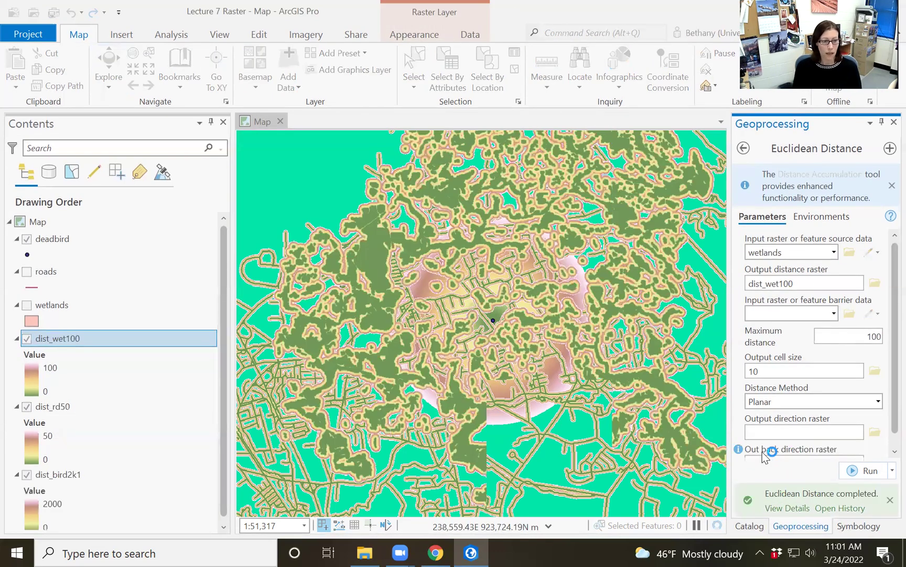
Hide deadbird, collapse the deadbird, roads and wetlands legends, and compare the raster value ranges
left_click(25, 240)
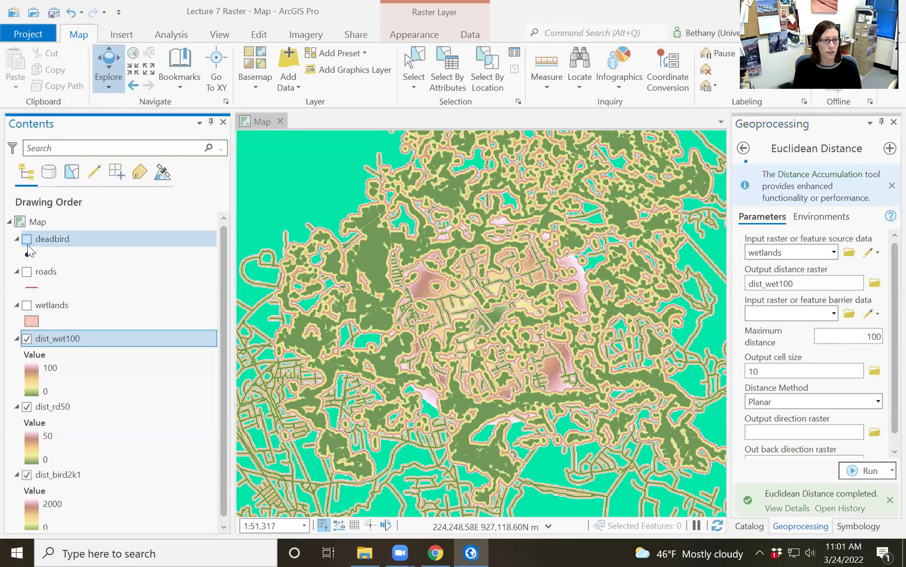
left_click(17, 240)
left_click(17, 256)
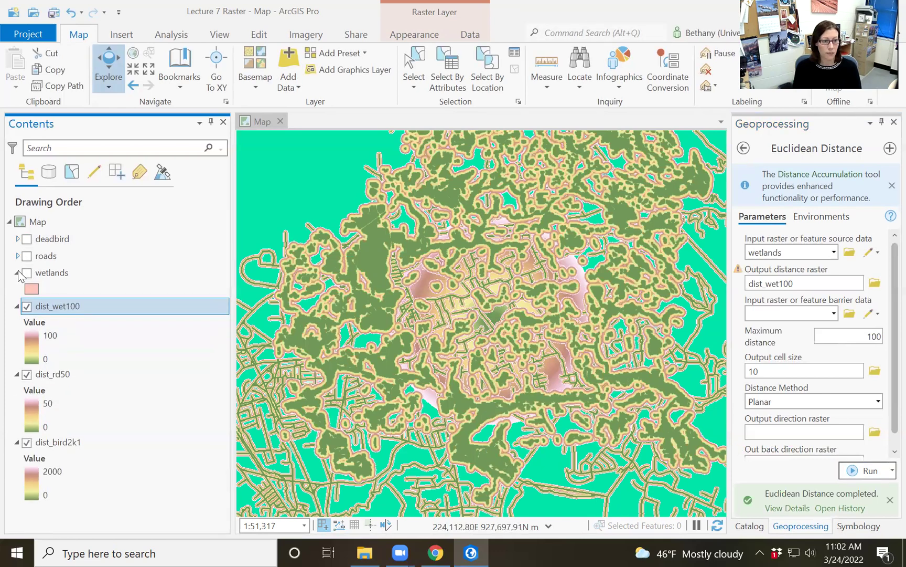
left_click(17, 273)
left_click(73, 327)
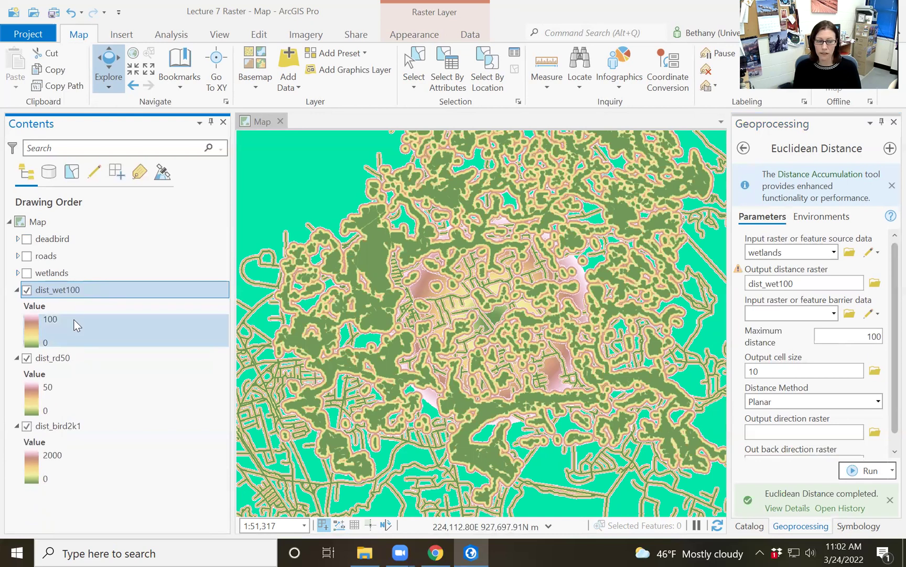
left_click(74, 401)
left_click(83, 480)
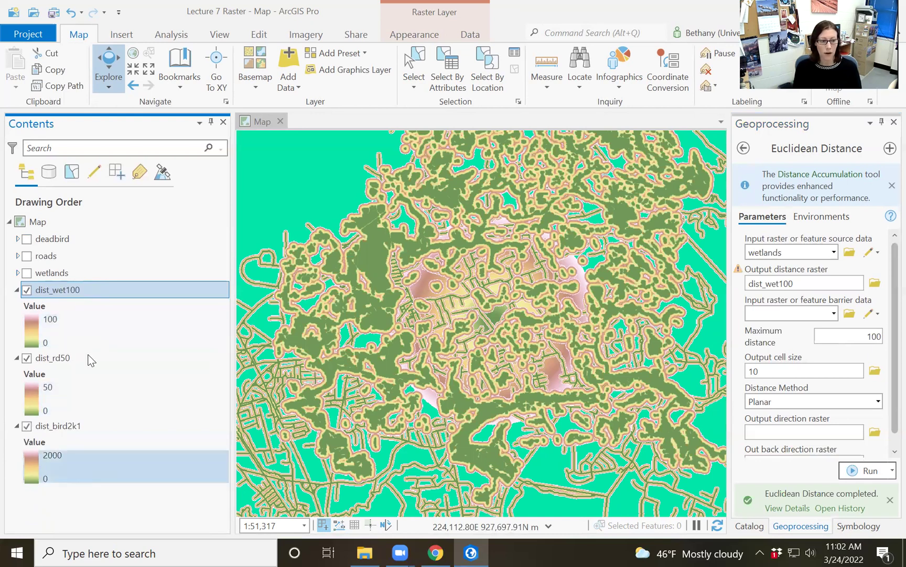
left_click(77, 324)
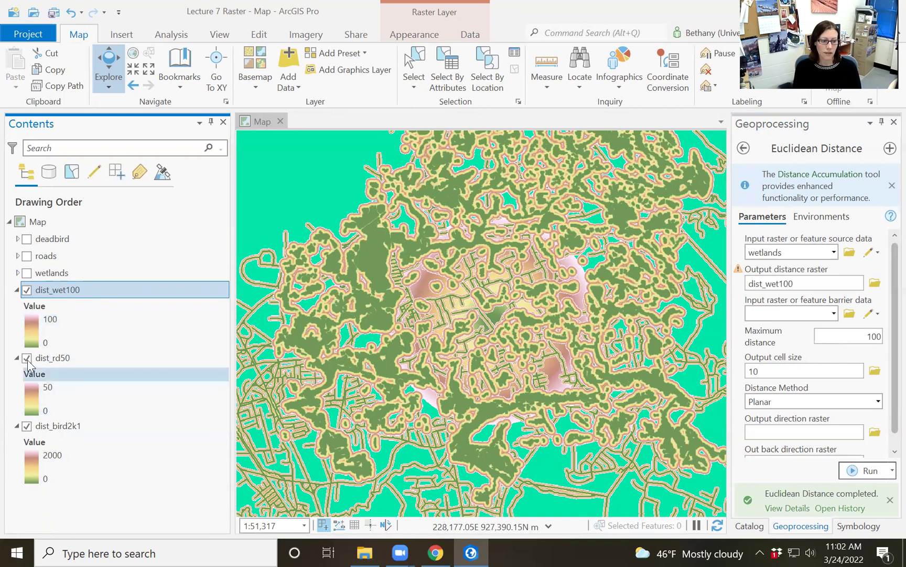
Hide dist_bird2k1 and dist_rd50, identify dist_wet100 values at several spots, then close the pop-up
left_click(26, 427)
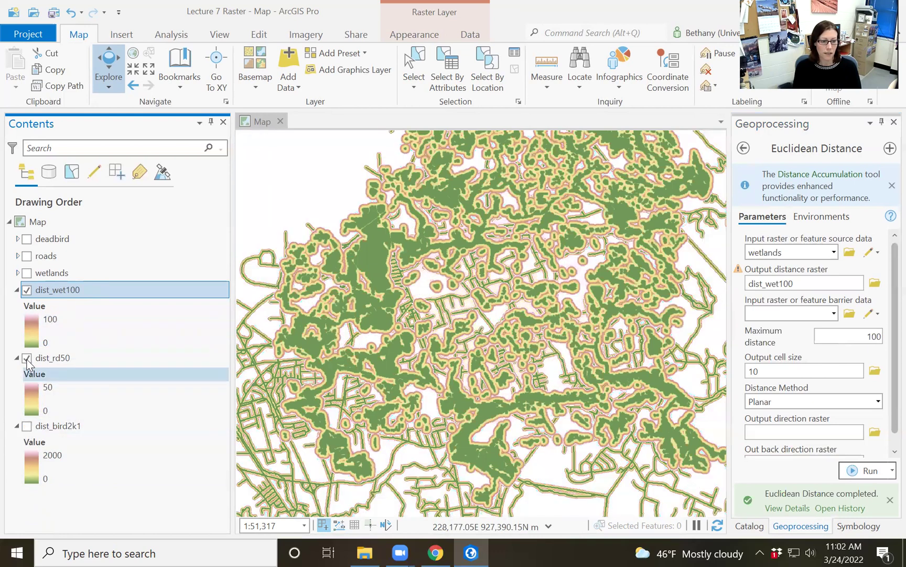
left_click(27, 359)
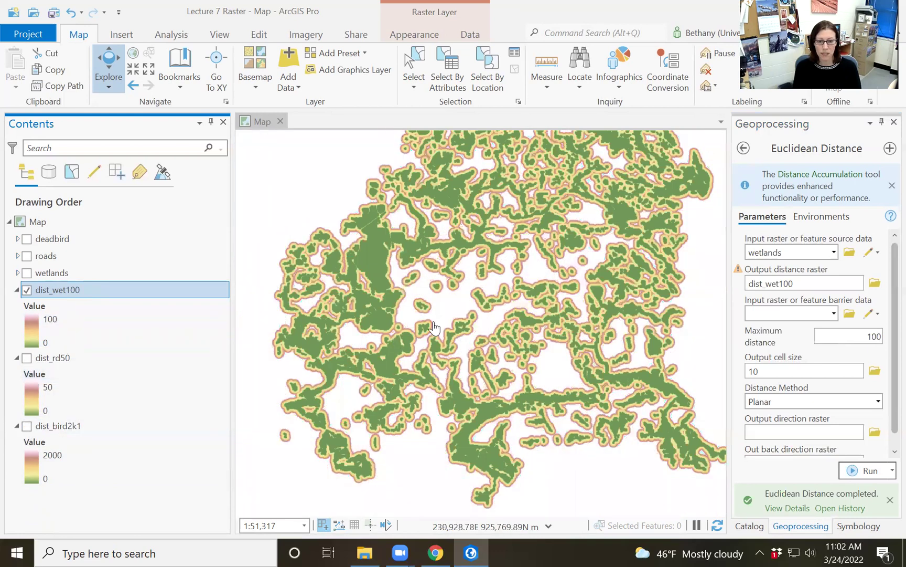
left_click(449, 310)
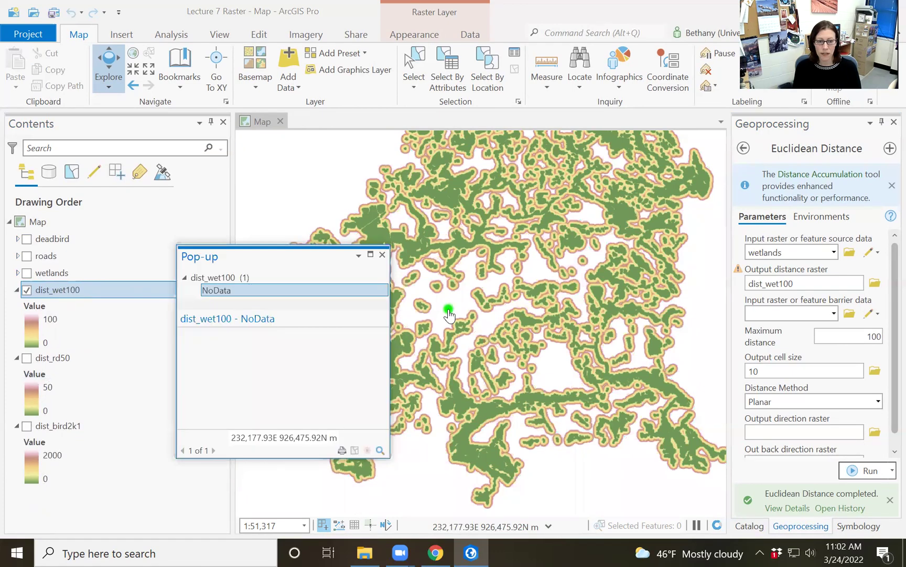
left_click(487, 320)
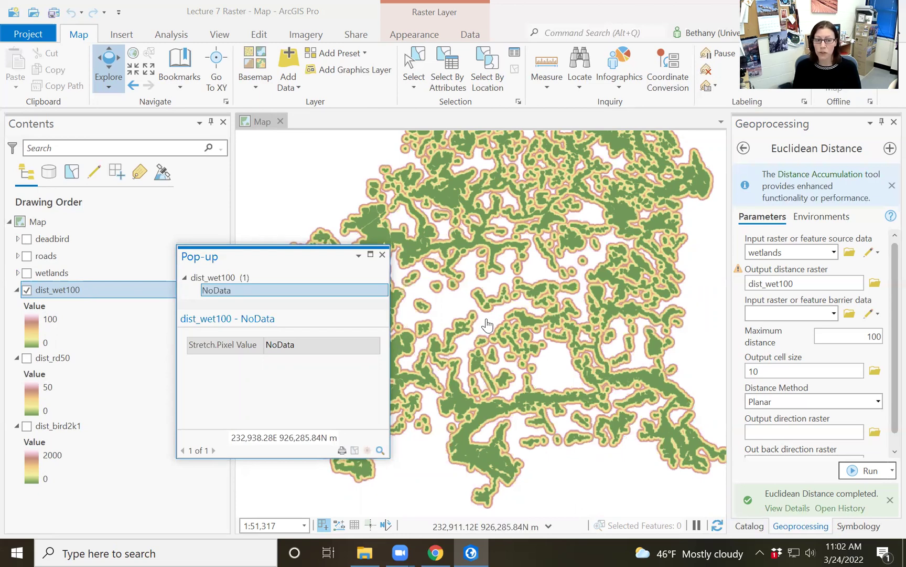
left_click(453, 308)
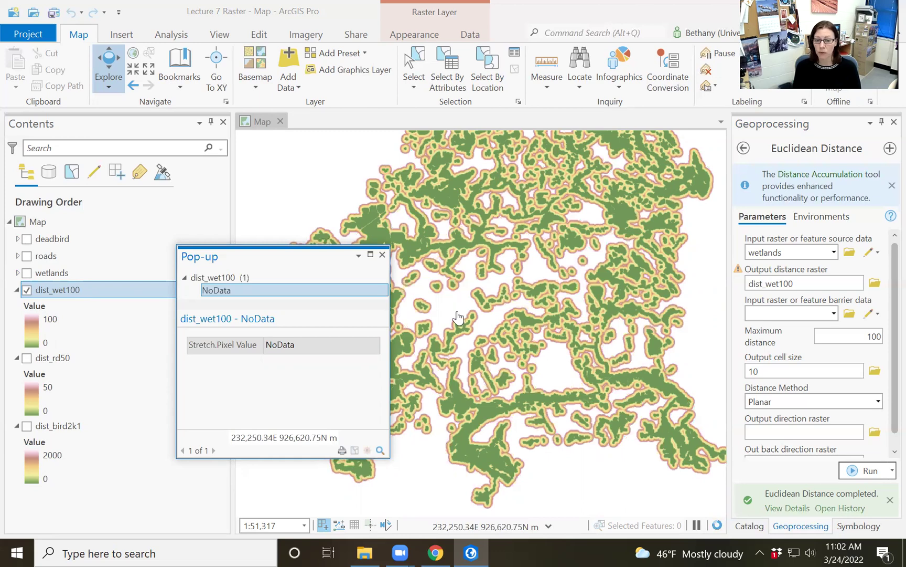
left_click(460, 327)
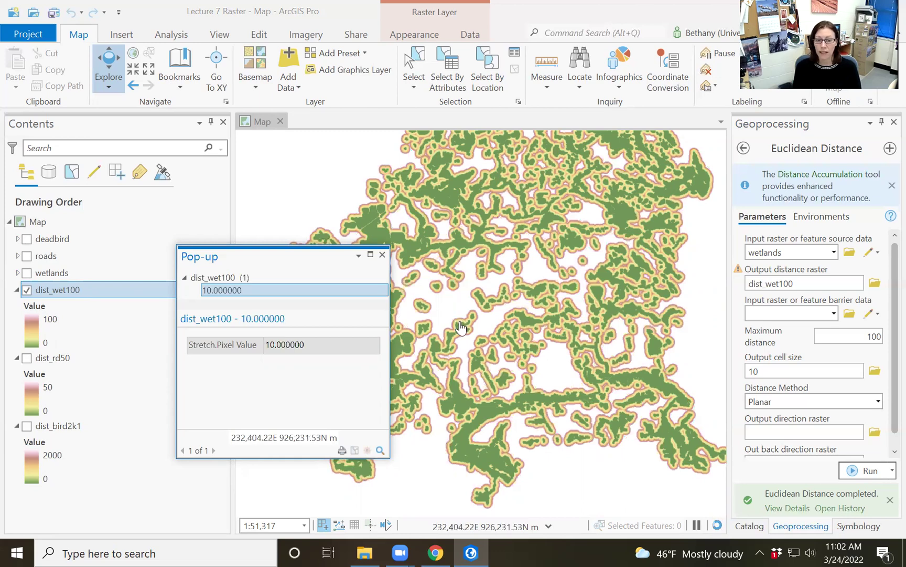
left_click(383, 256)
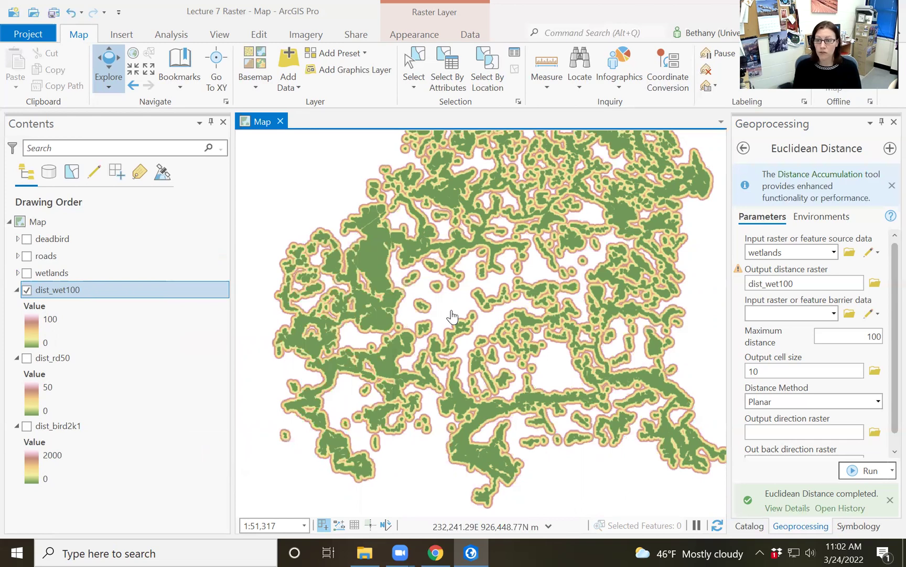
Search Geoprocessing for 'reclassify' and open the Spatial Analyst Reclassify tool
left_click(810, 160)
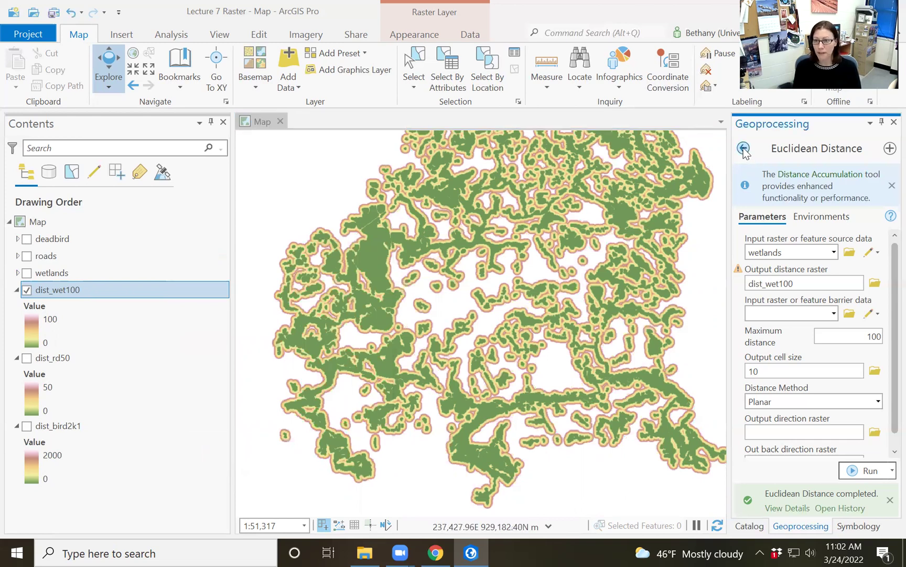
left_click(814, 156)
key("BackSpace")
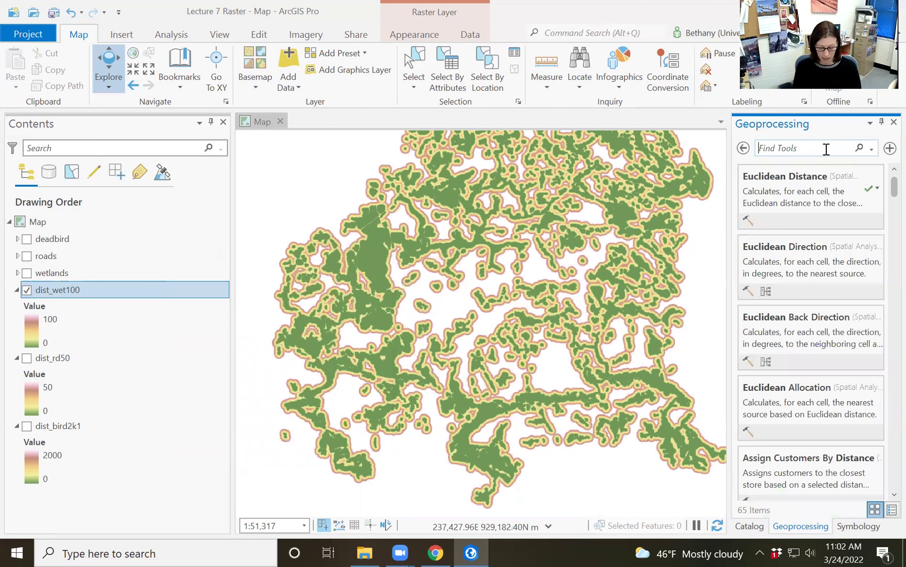
type("recla")
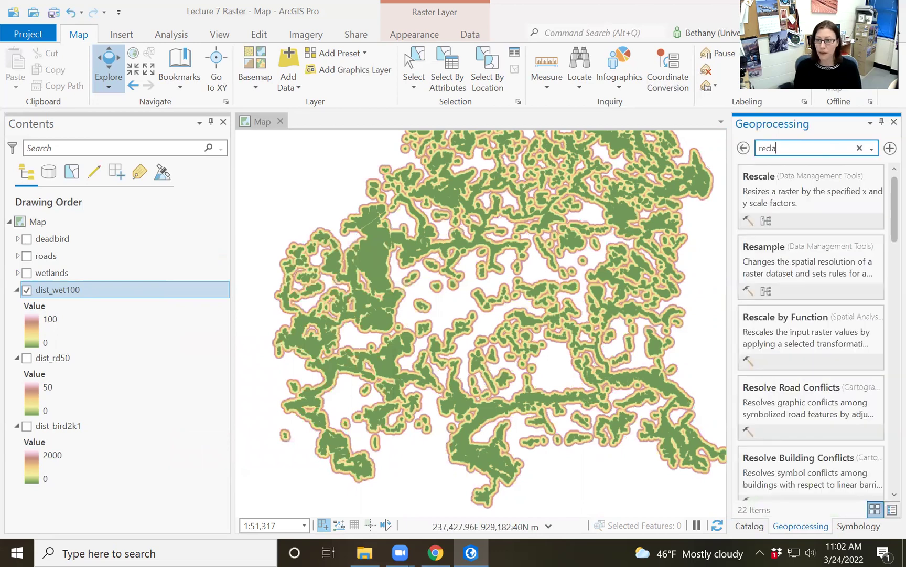
type("ssify")
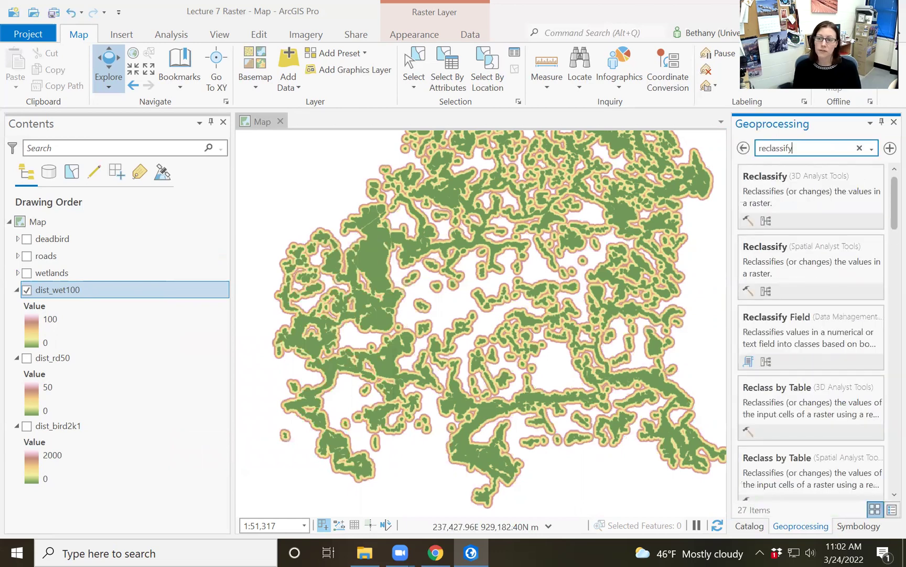
left_click(779, 244)
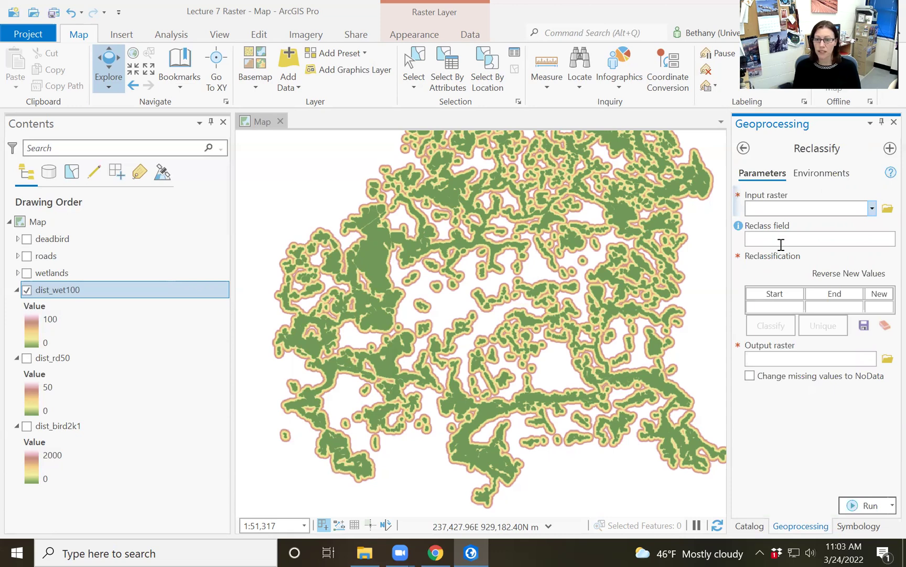
Set dist_bird2k1 as the input raster and list its unique values in the table
left_click(873, 209)
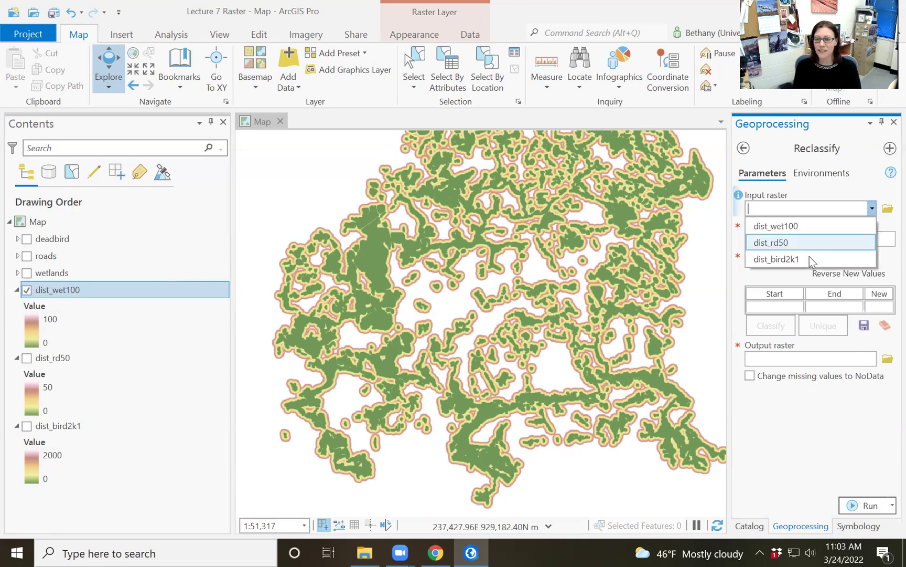
left_click(801, 259)
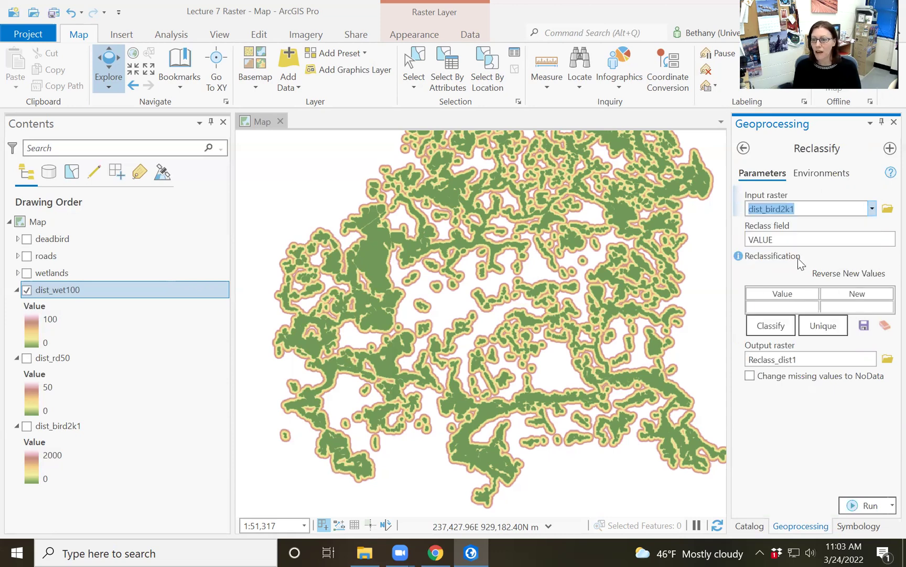
left_click(817, 323)
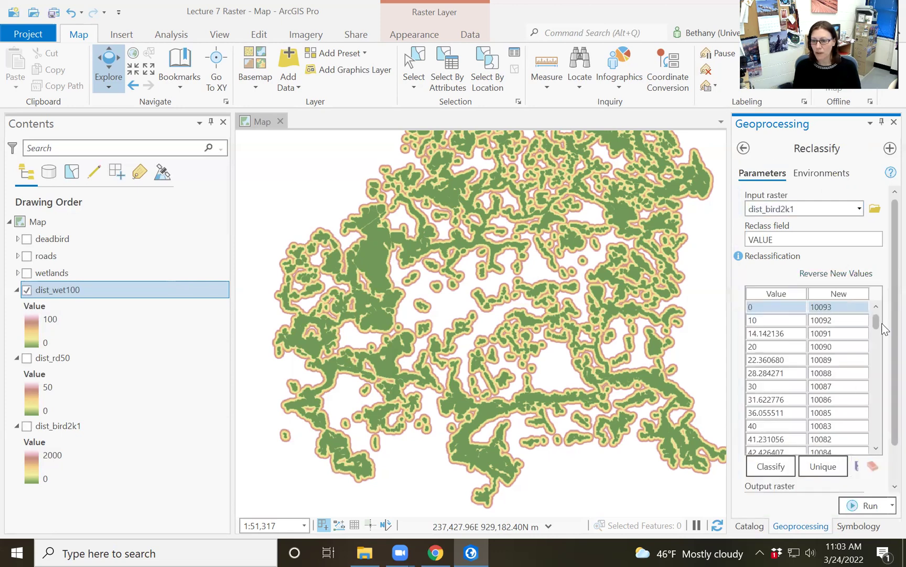
left_click_drag(878, 341, 872, 292)
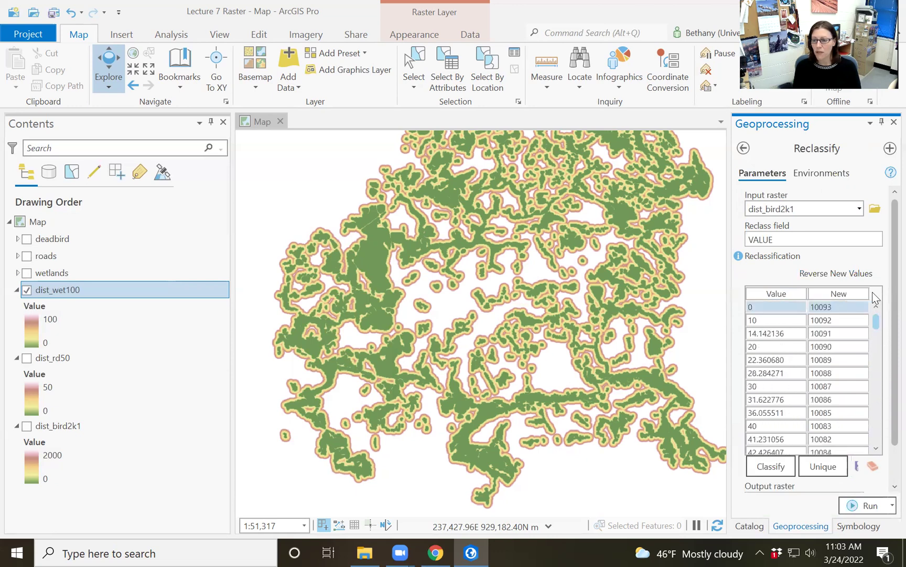
left_click(847, 307)
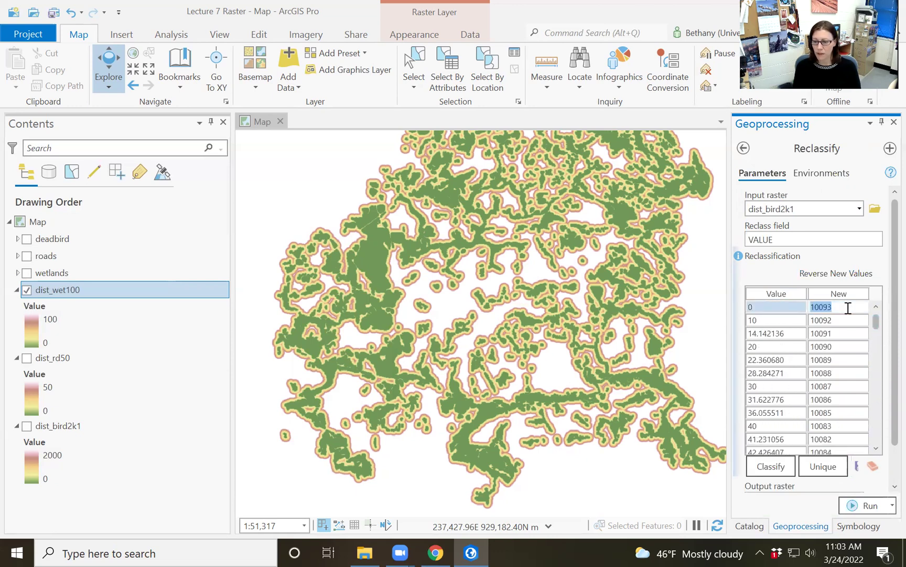
In the Classify dialog, try Defined and Manual Interval before choosing Equal Interval with 2 classes
left_click(775, 466)
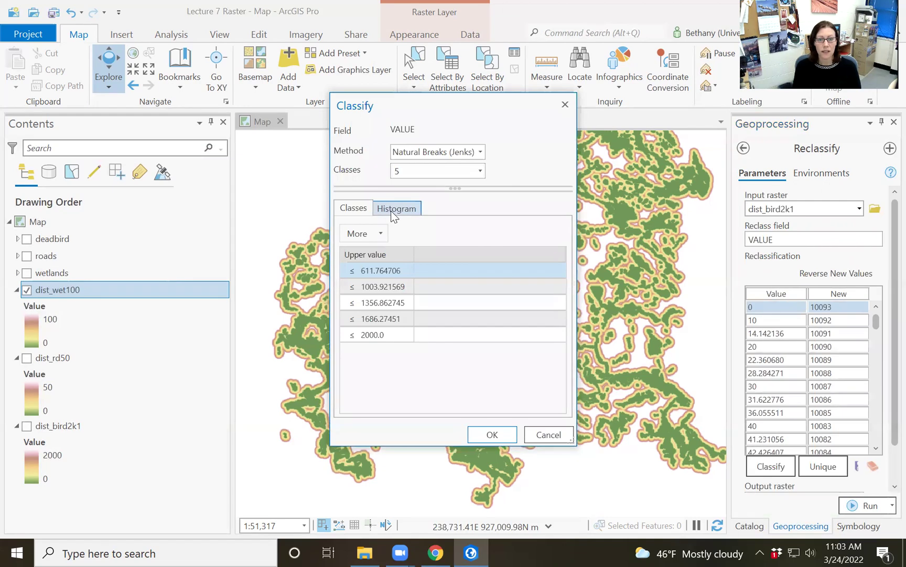
left_click(478, 153)
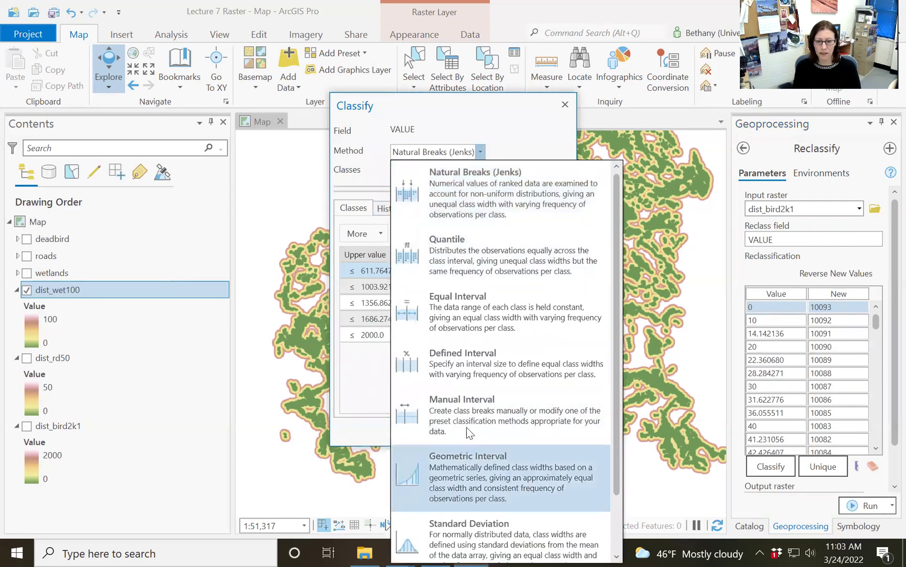
left_click(458, 354)
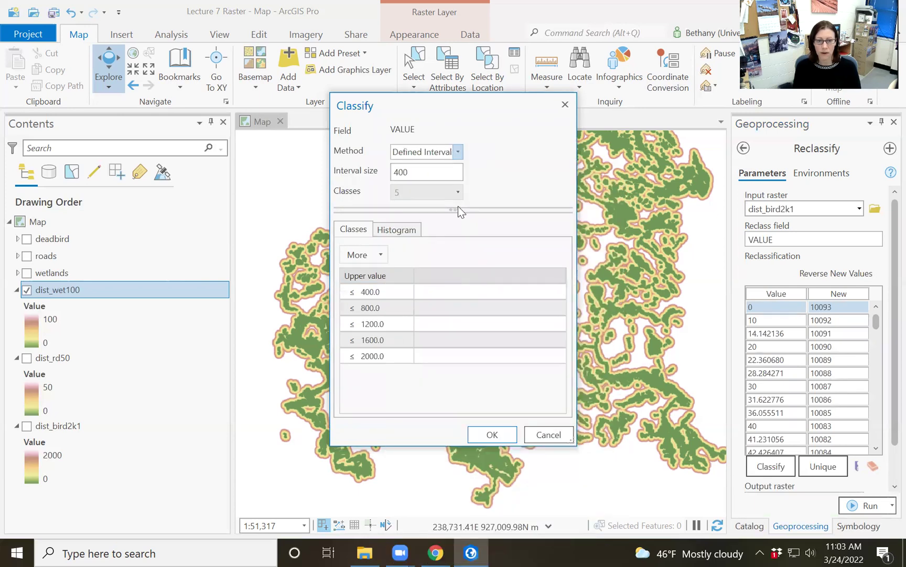
left_click(458, 153)
left_click(456, 353)
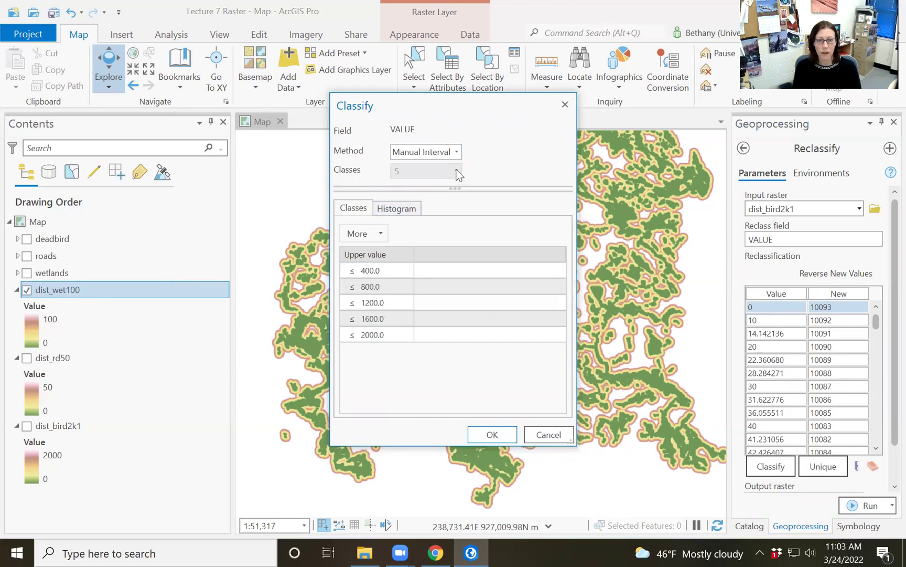
left_click(458, 153)
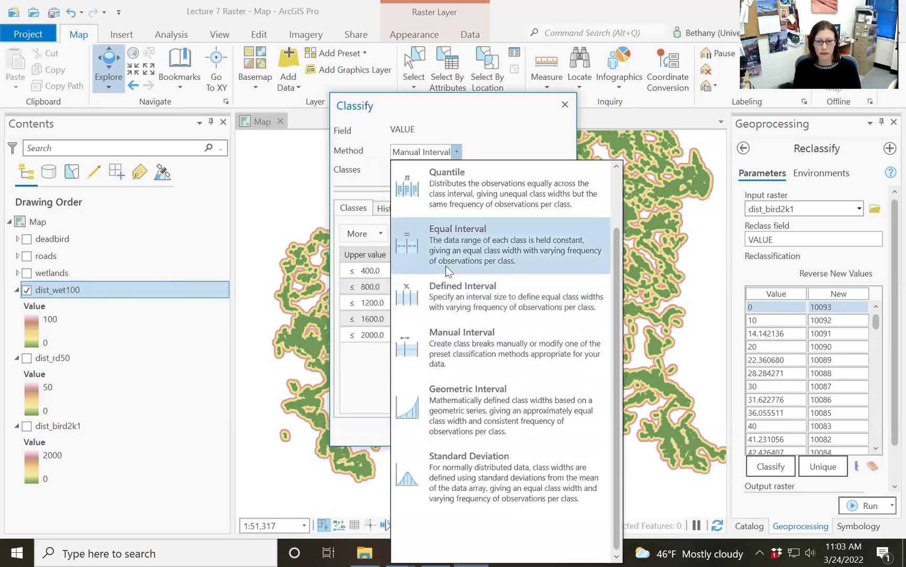
left_click(444, 286)
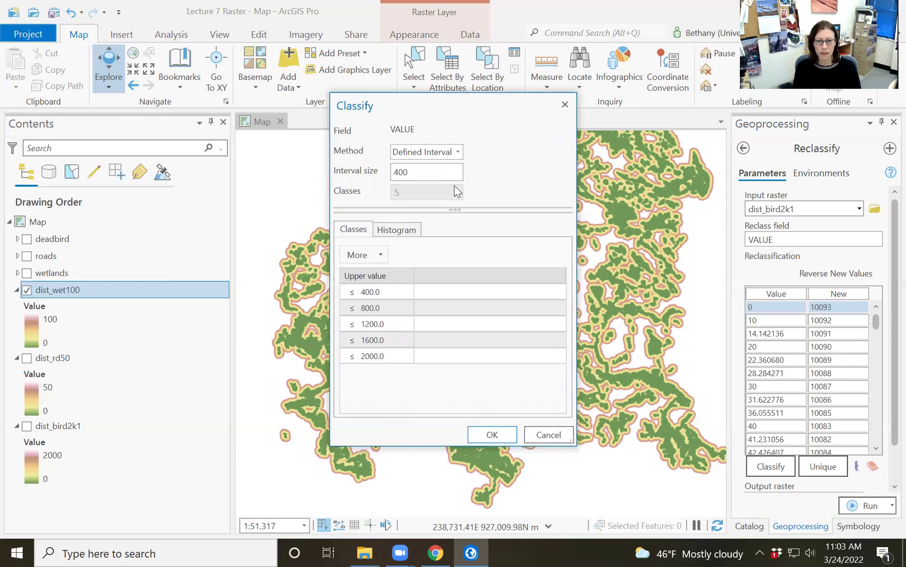
left_click(457, 155)
left_click(449, 236)
left_click(450, 170)
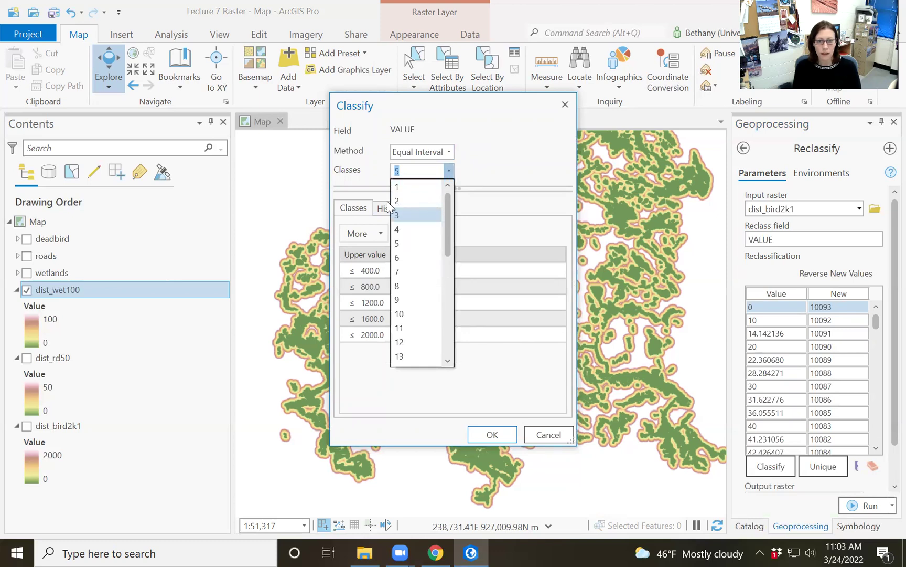
left_click(395, 202)
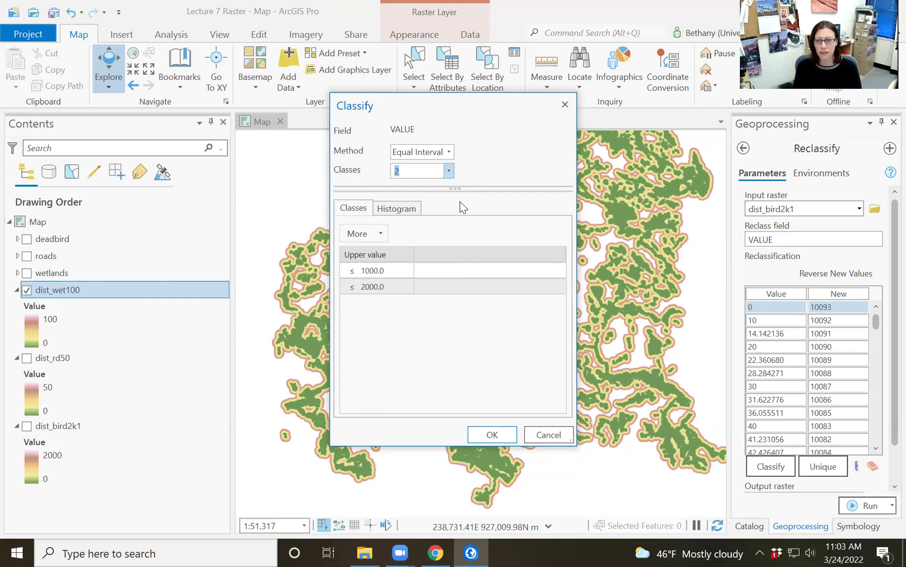
Edit the 1000 break, then settle on Equal Interval with 1 class and apply it
left_click(368, 272)
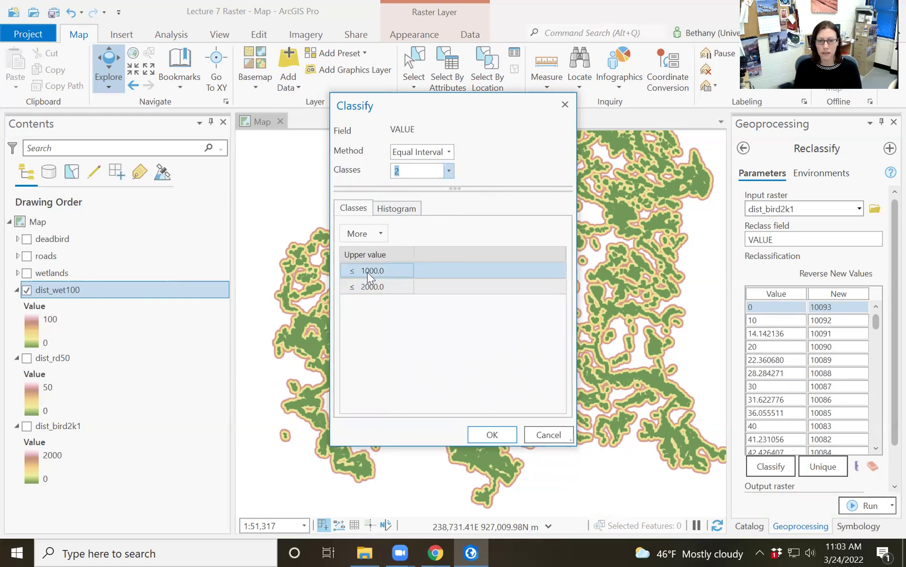
left_click(373, 286)
left_click(379, 271)
left_click(378, 271)
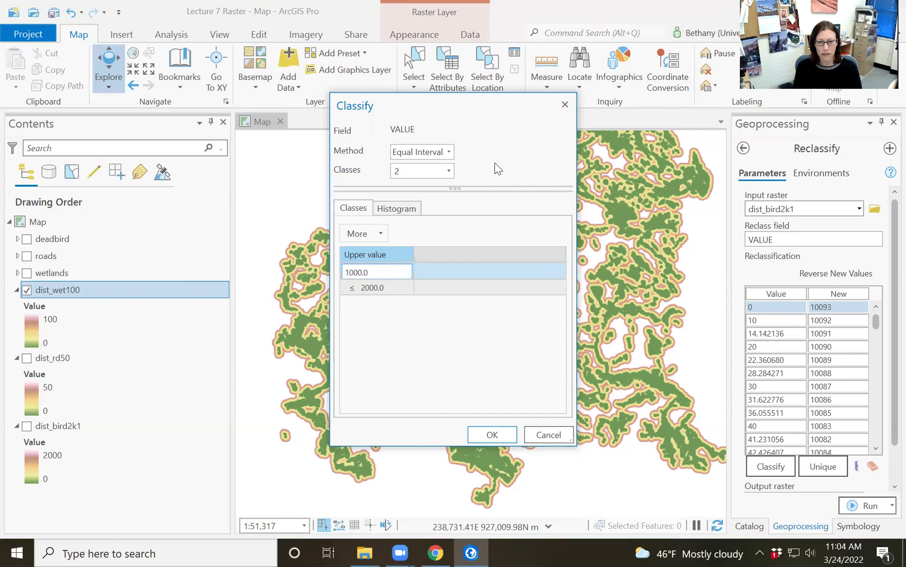
key("Return")
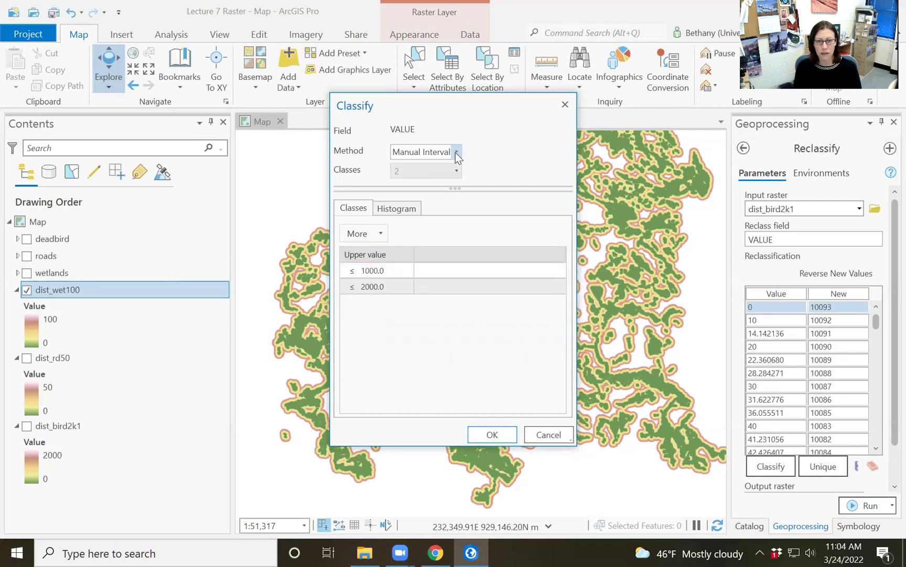
left_click(455, 152)
left_click(453, 235)
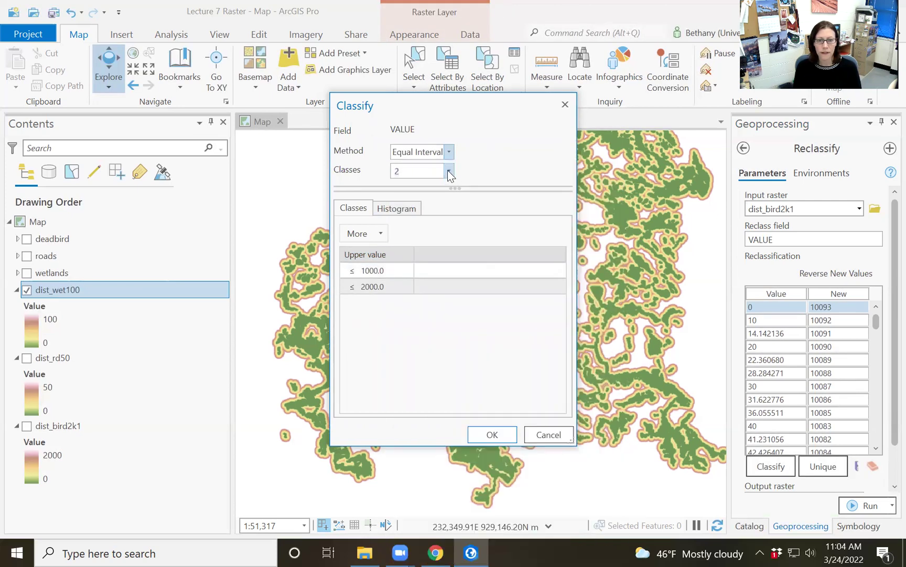
left_click(449, 171)
scroll(433, 189, "up", 1)
left_click(429, 185)
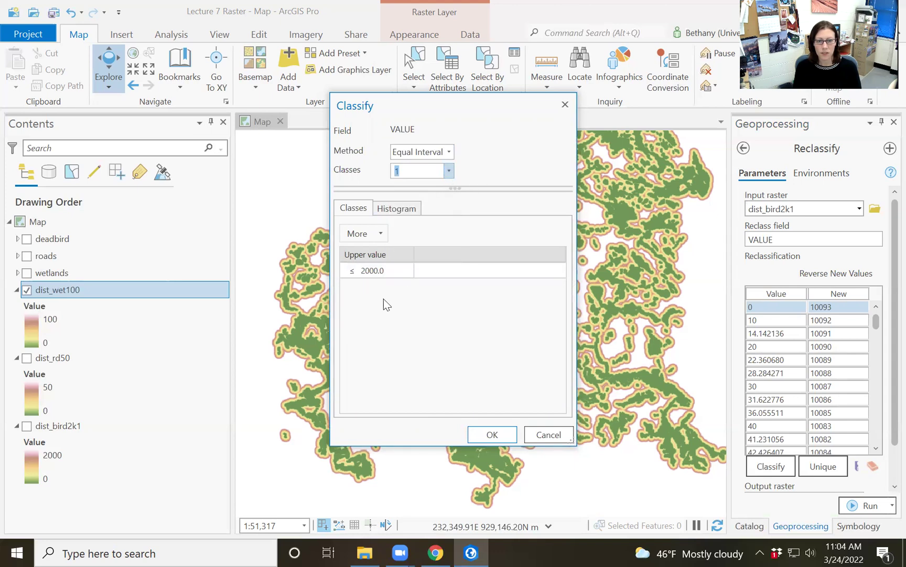
left_click(492, 434)
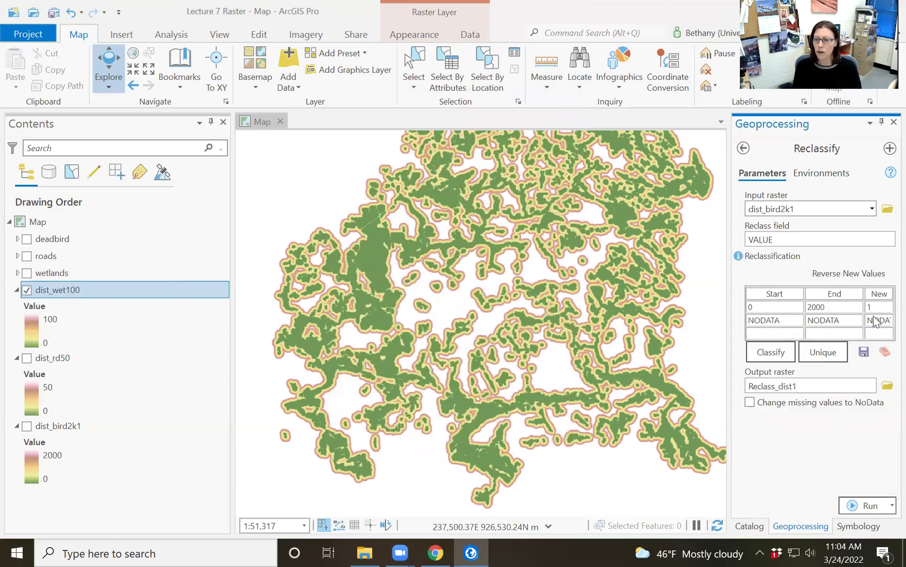
Map NoData's new value to 0 and show dist_bird2k1 in place of dist_wet100
left_click(874, 319)
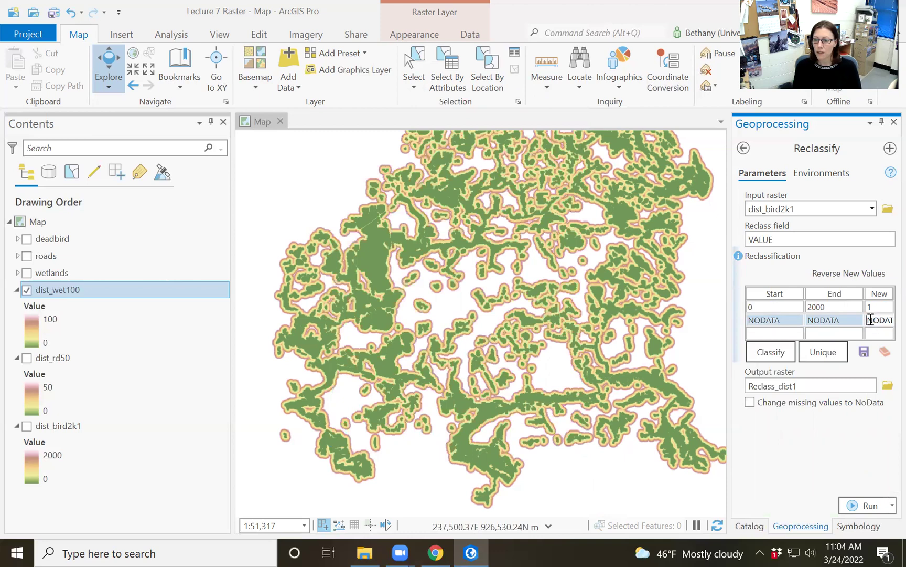
double_click(871, 320)
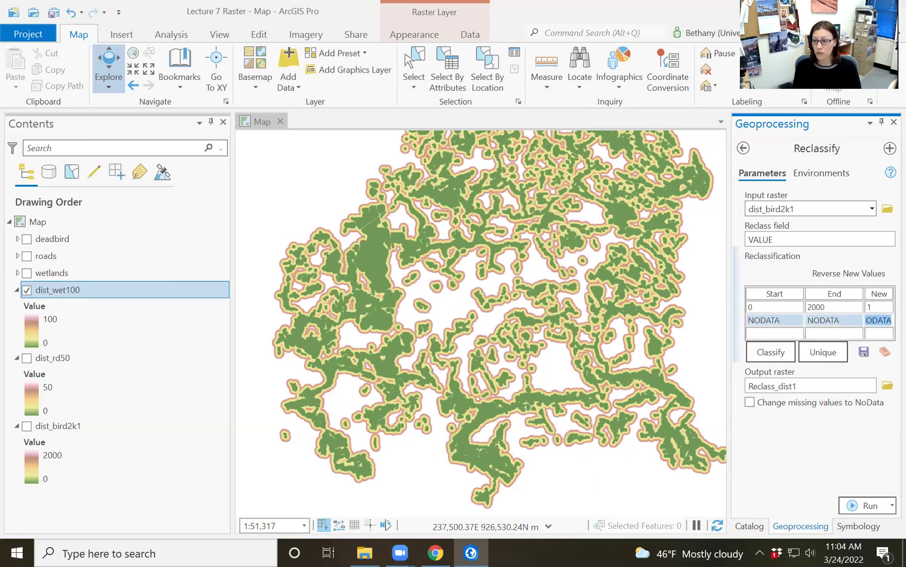
type("0")
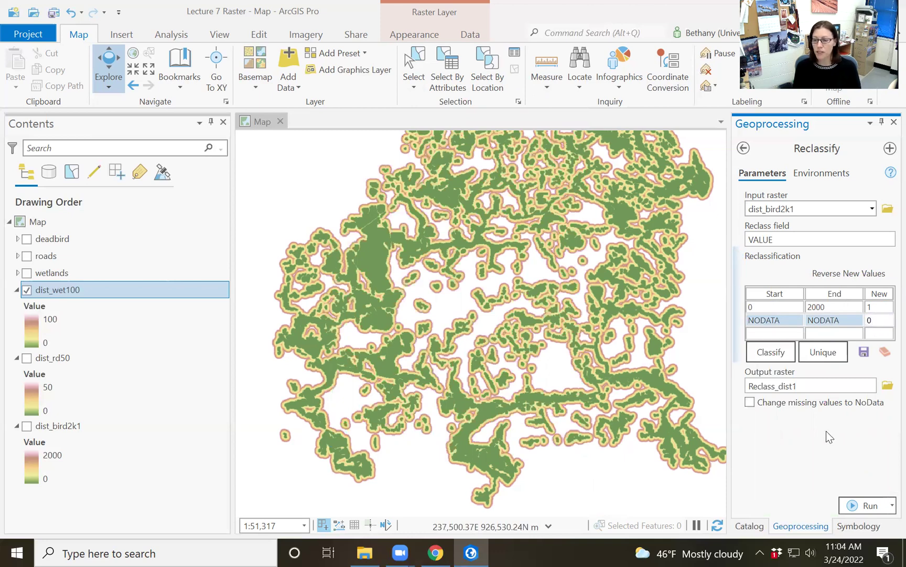
left_click(815, 459)
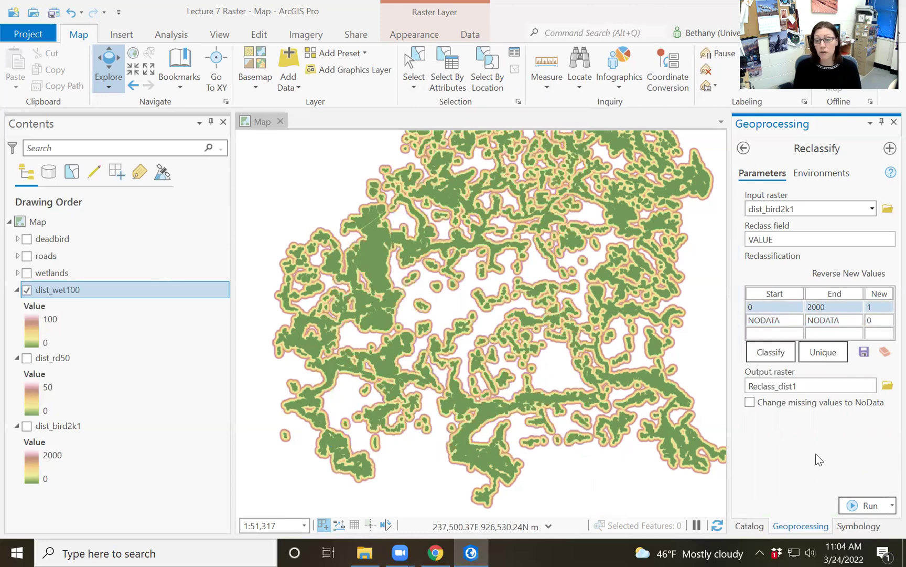
left_click(26, 288)
left_click(26, 426)
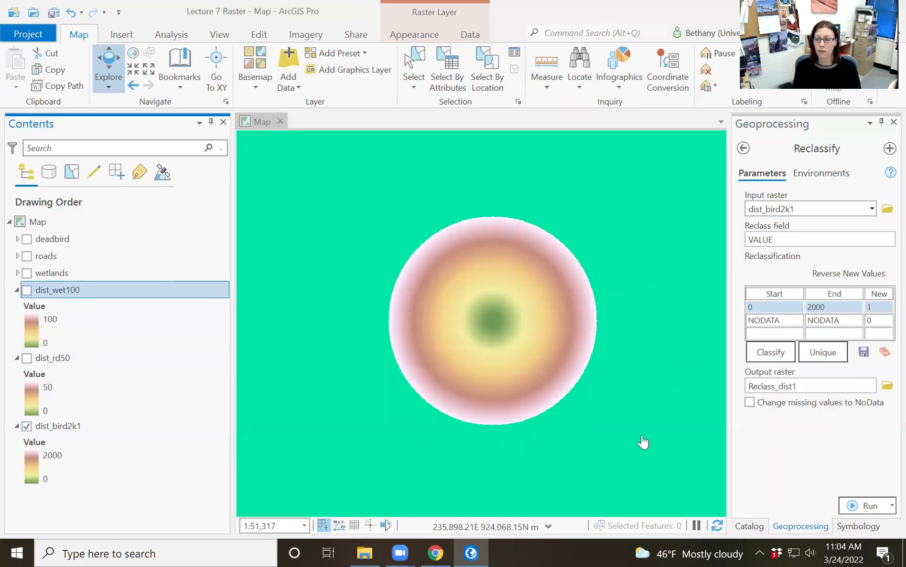
Name the output raster Bird_suit and run the reclassification
left_click(819, 409)
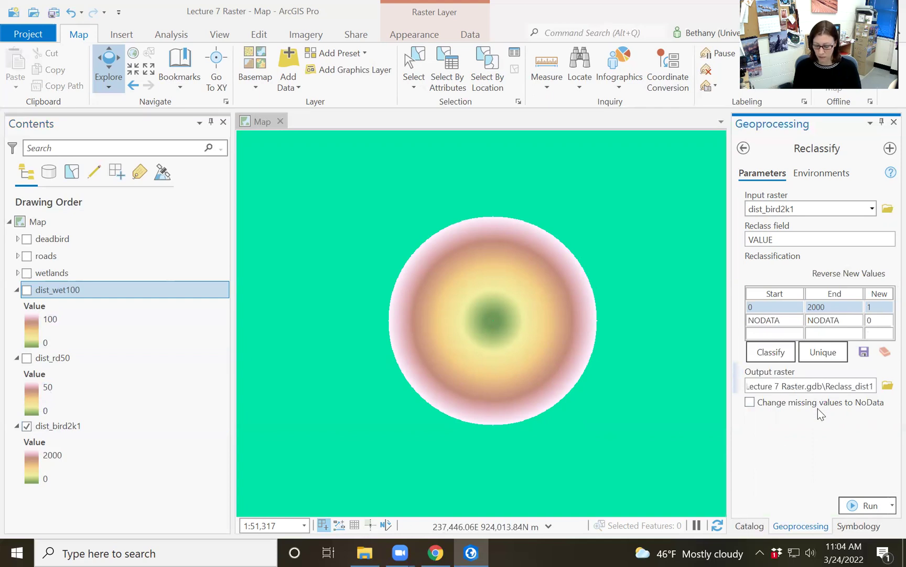
key("Left")
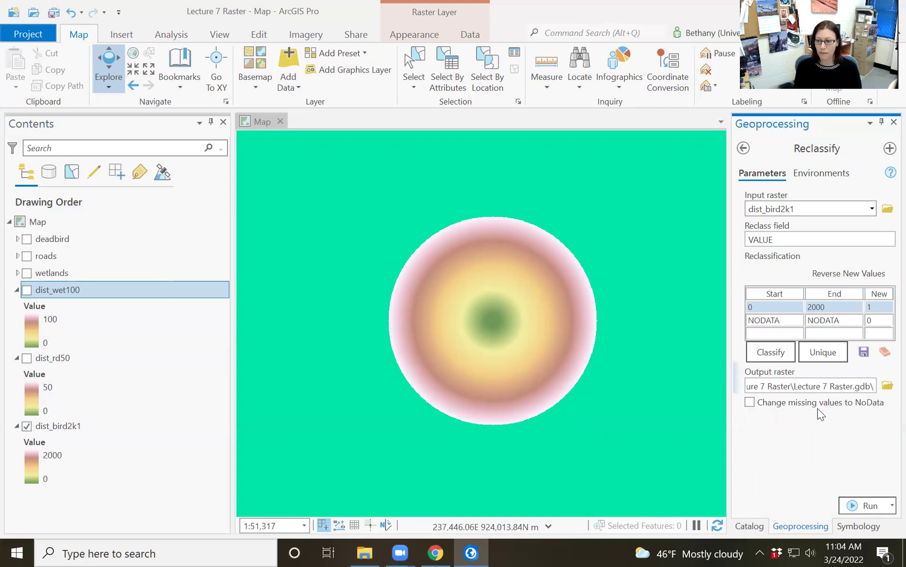
type("Bird")
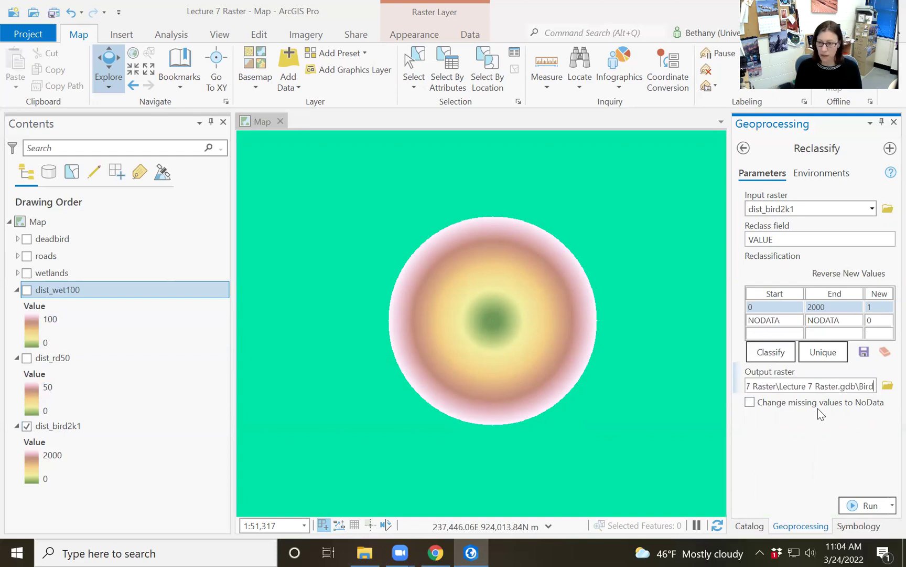
type("_suit")
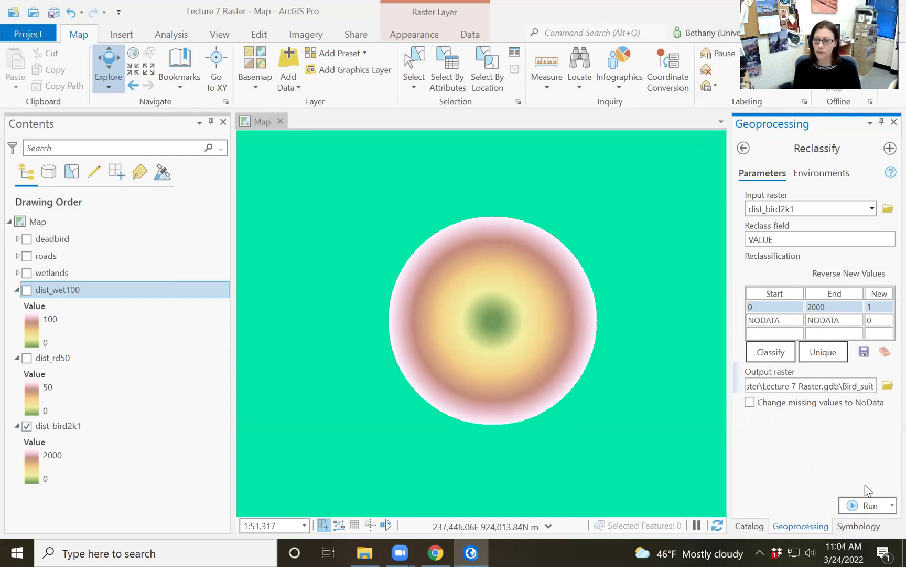
left_click(865, 506)
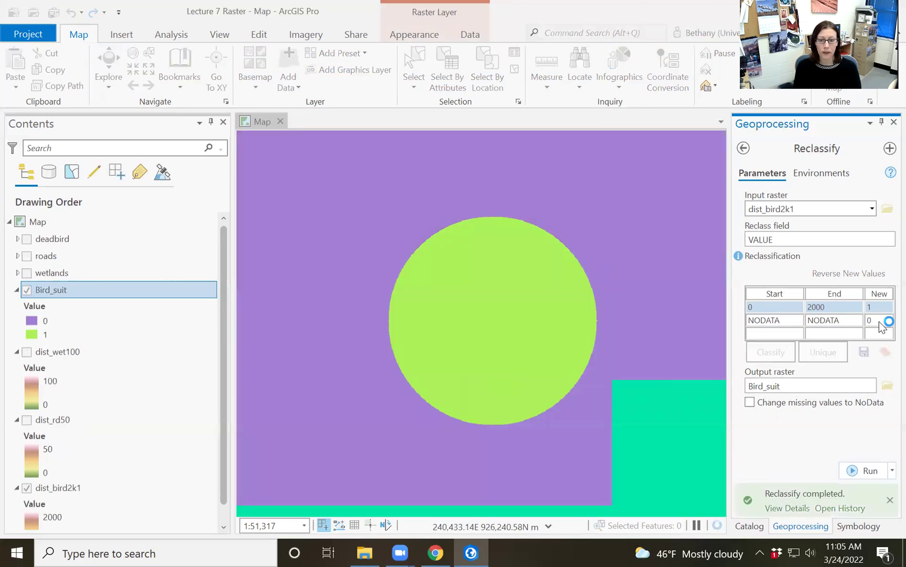
Hide dist_bird2k1 and identify Bird_suit cells: value 1 has 125629 cells, value 0 has 573335
left_click(26, 489)
left_click(499, 304)
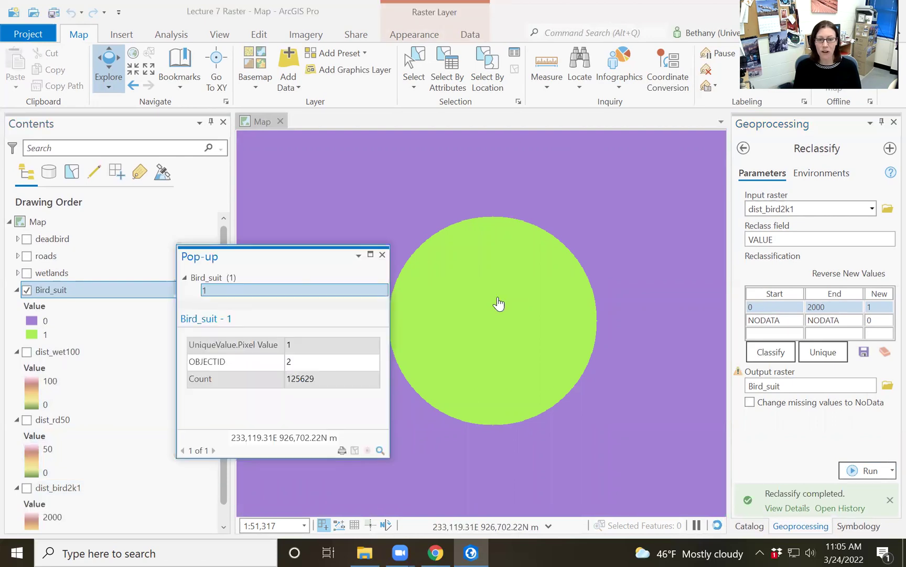
left_click(529, 354)
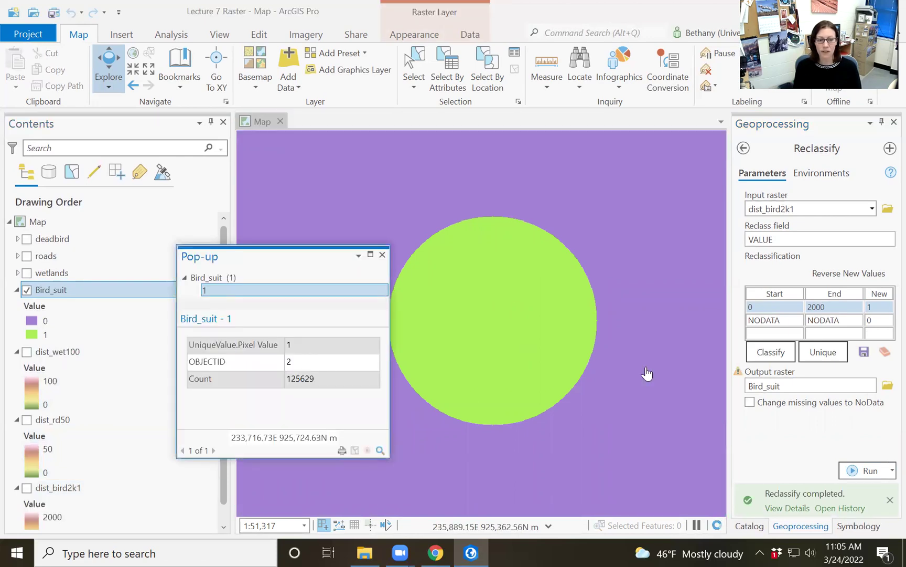
left_click(646, 369)
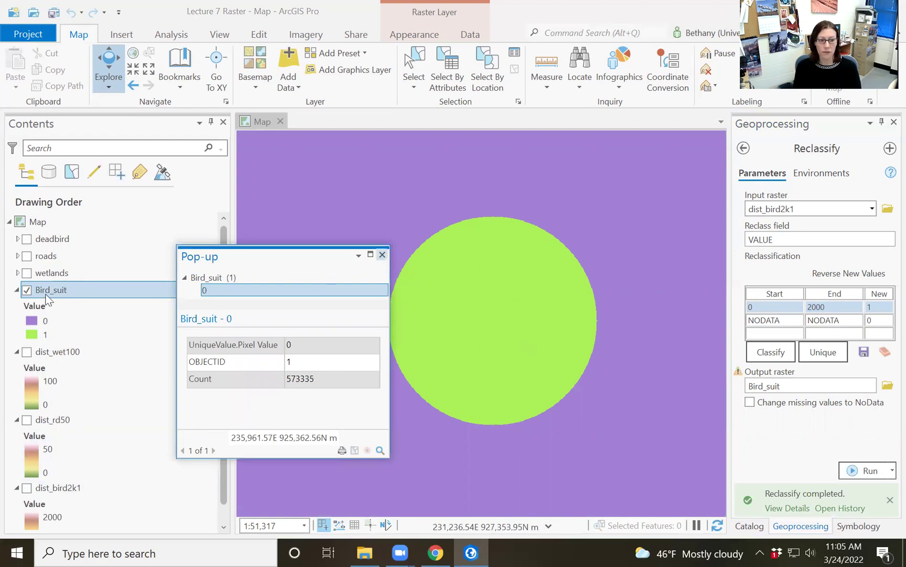
left_click(381, 255)
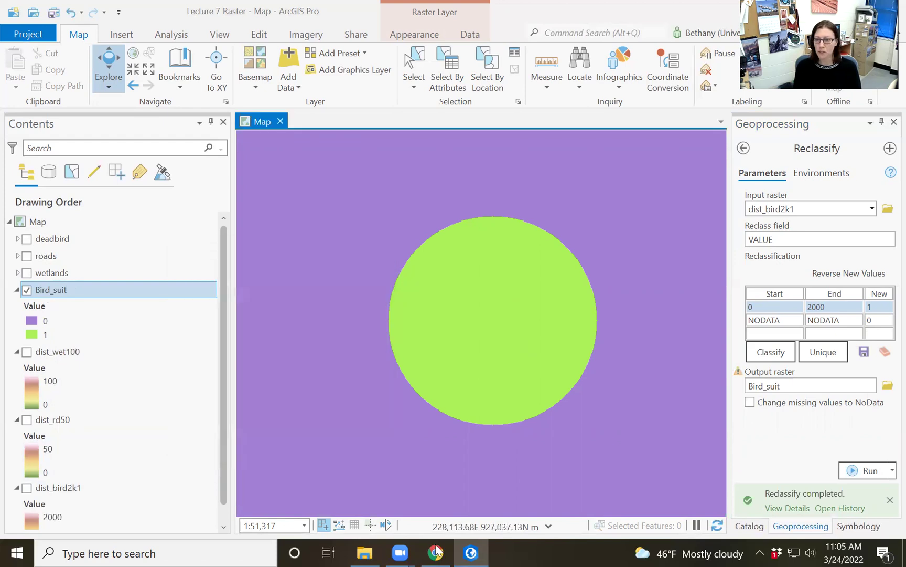
Reclassify dist_rd50 using Quantile with a single 0–50 class mapped to 1
left_click(871, 210)
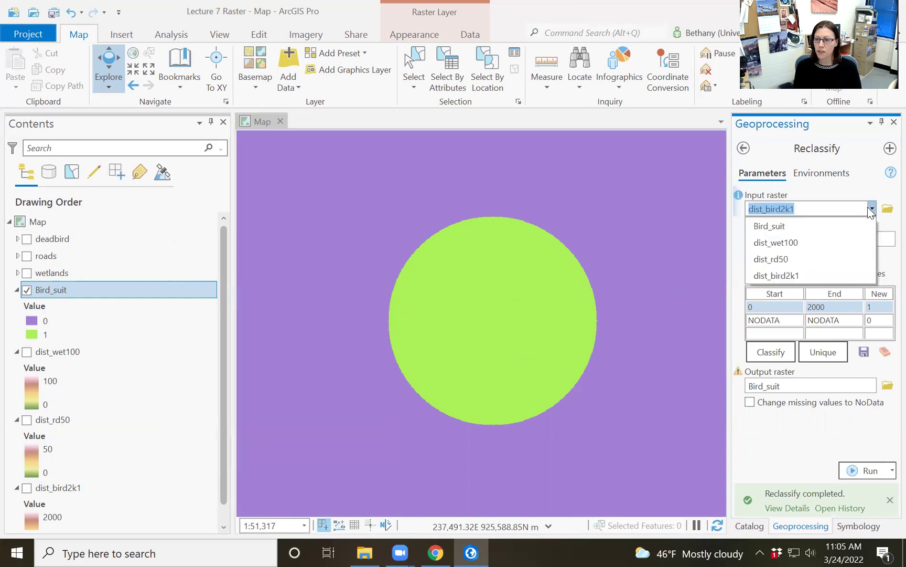
left_click(783, 259)
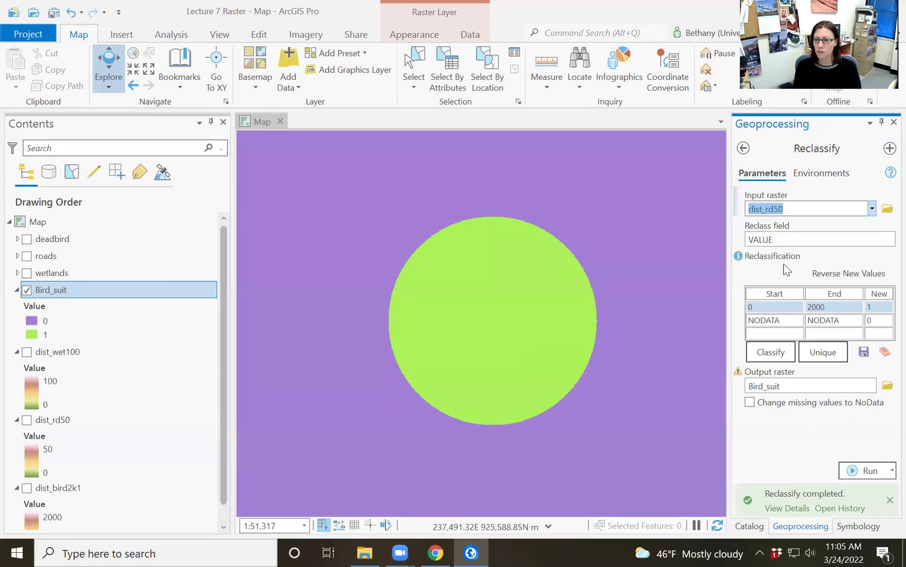
left_click(773, 354)
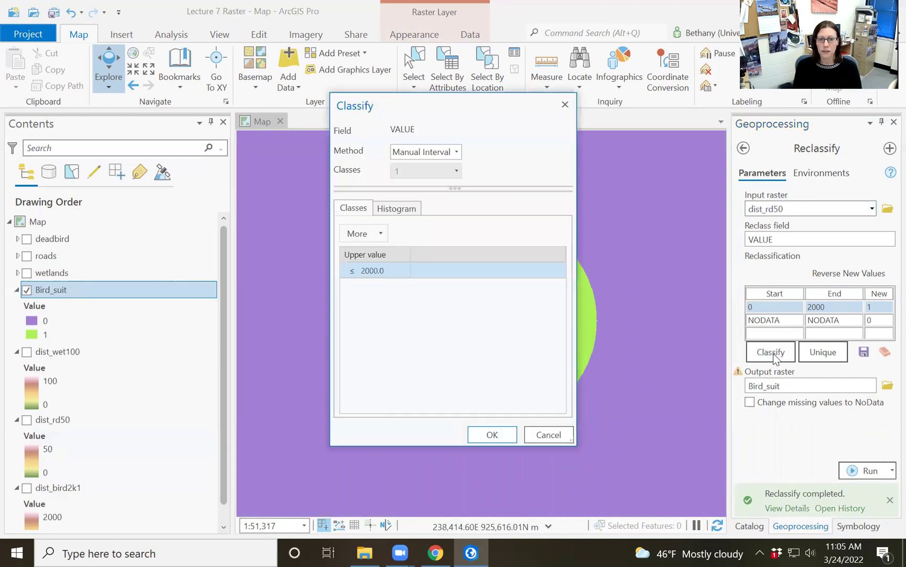
left_click(456, 156)
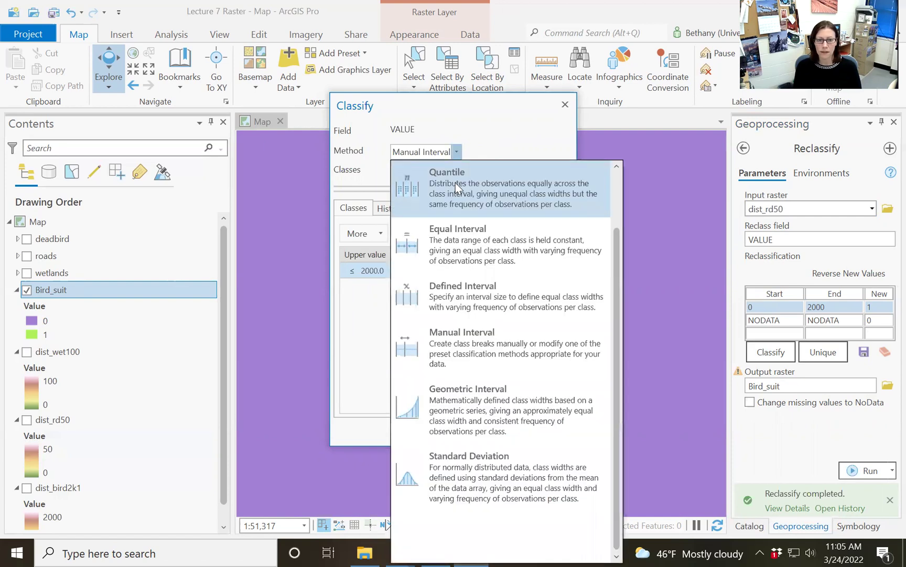
left_click(472, 123)
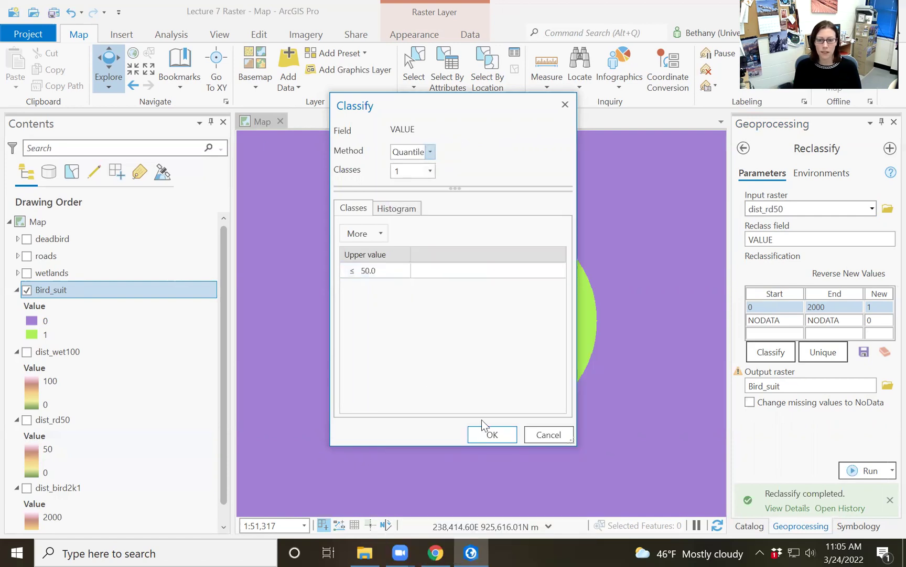
left_click(492, 434)
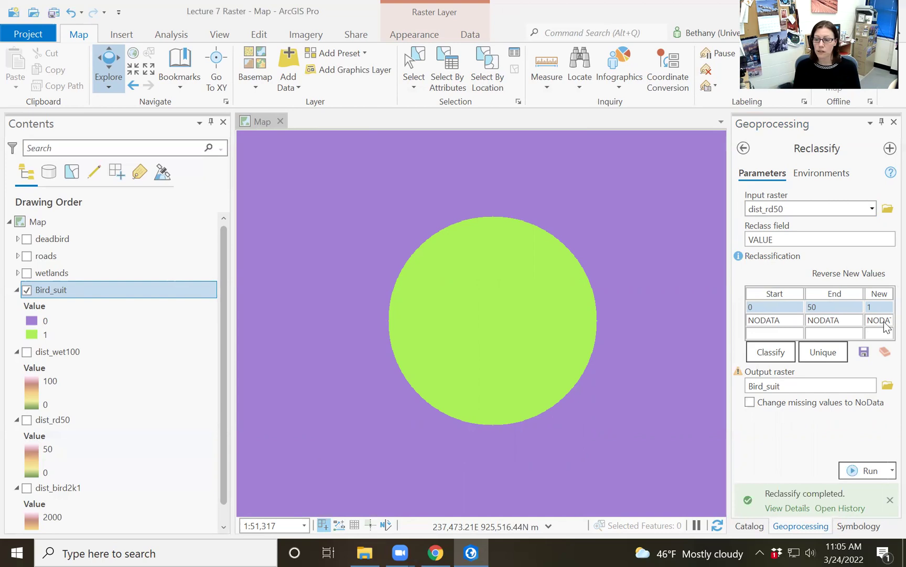
Set the NODATA row's new value to 0 and hide the Bird_suit layer
left_click(881, 321)
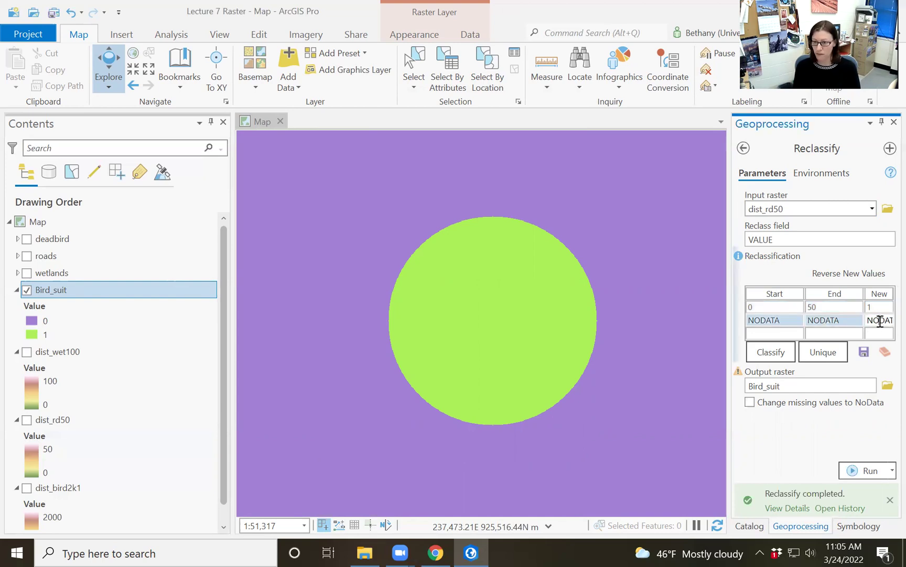
double_click(880, 321)
type("0")
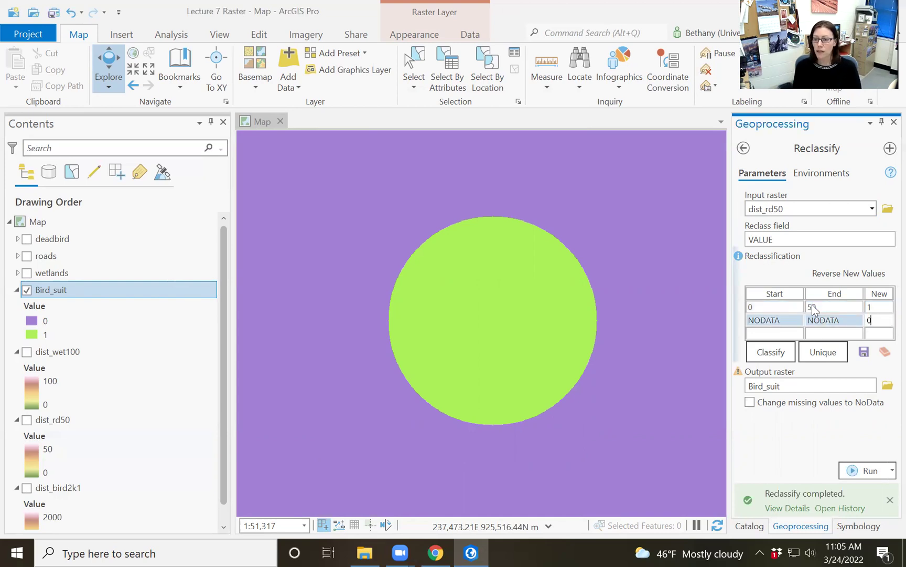
left_click(870, 332)
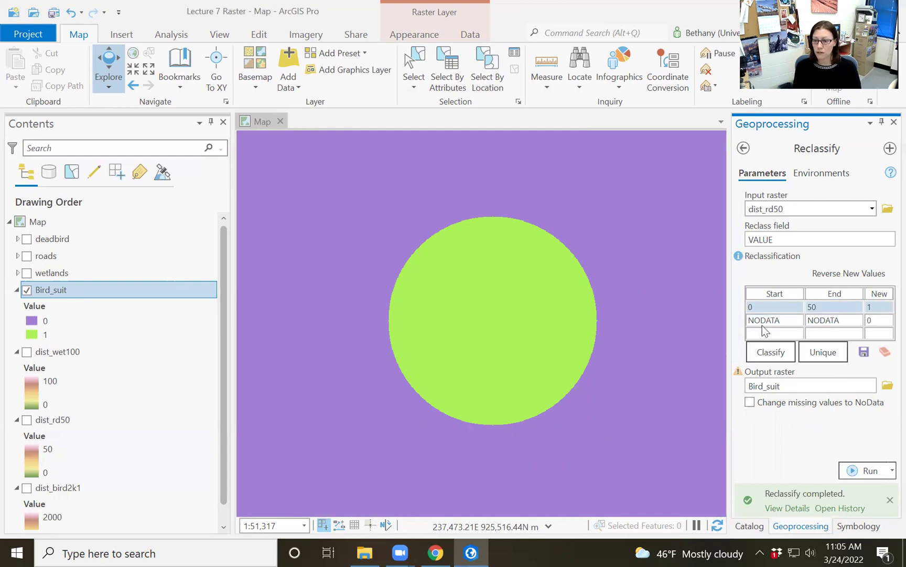
left_click(26, 290)
Show dist_rd50 and name the output raster Road_suit
left_click(27, 420)
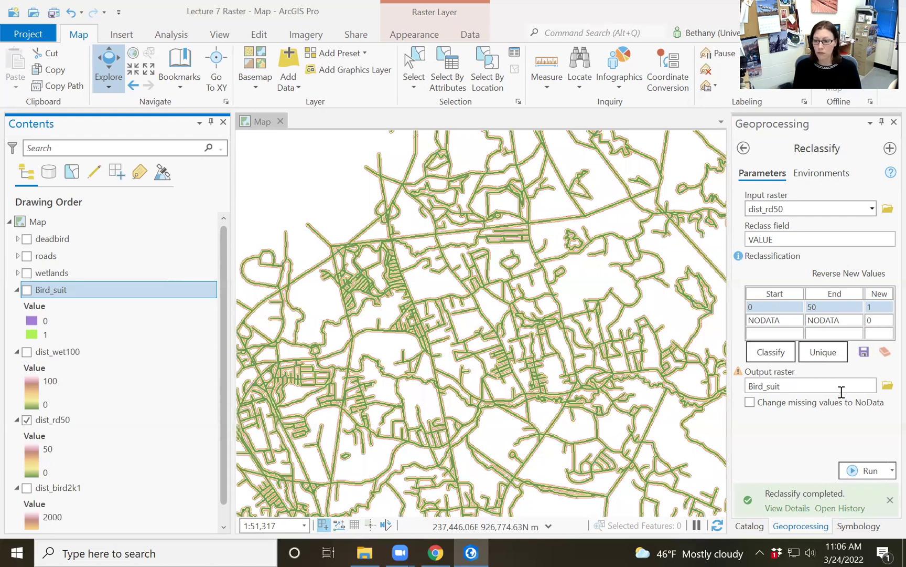
left_click(857, 386)
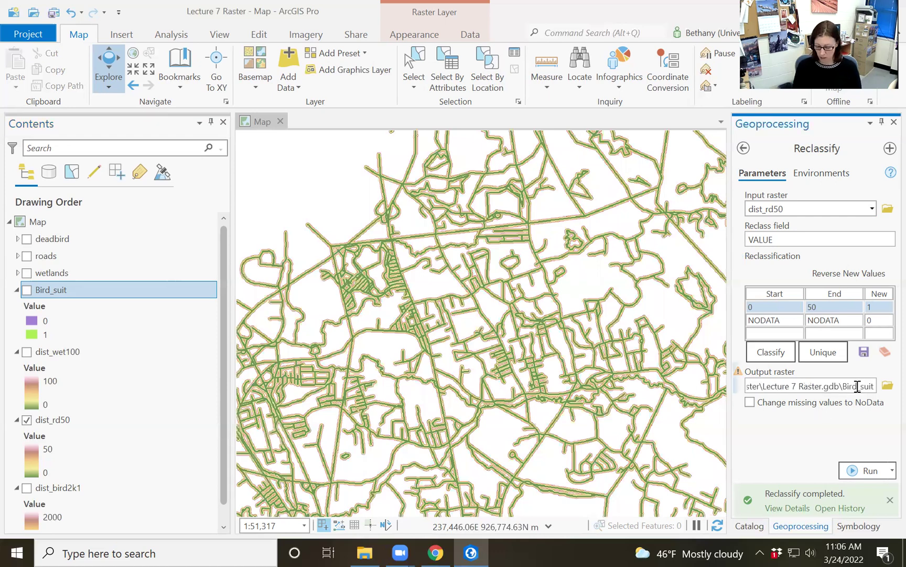
key("BackSpace")
key("BackSpace")
key("BackSpace")
key("BackSpace")
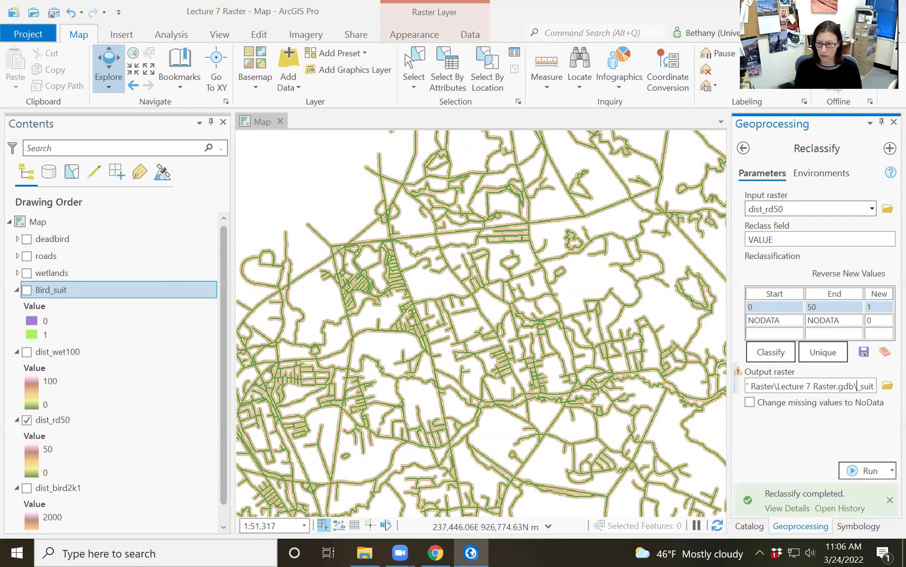
type("Road")
left_click(791, 462)
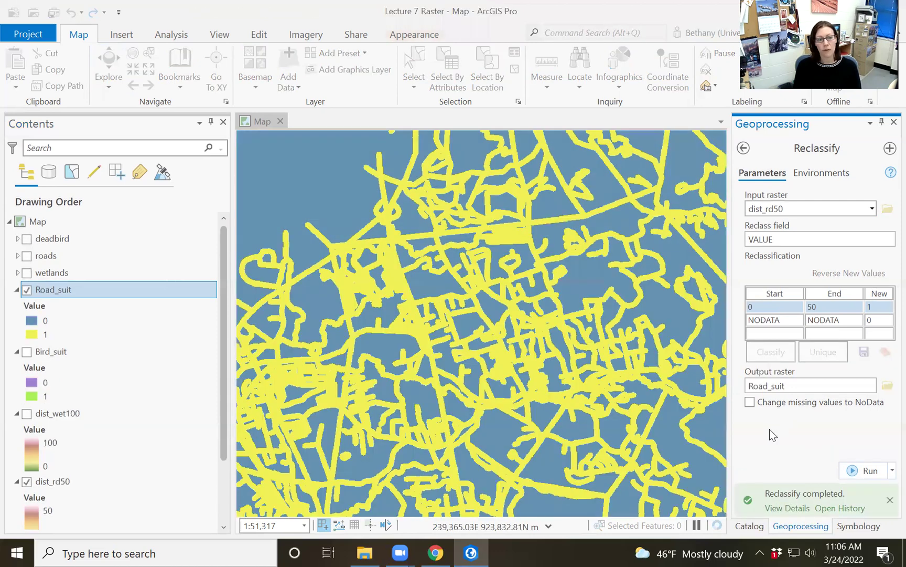
Identify Road_suit's values 0 and 1 (counts 301535 and 397429), then hide Road_suit
left_click(587, 284)
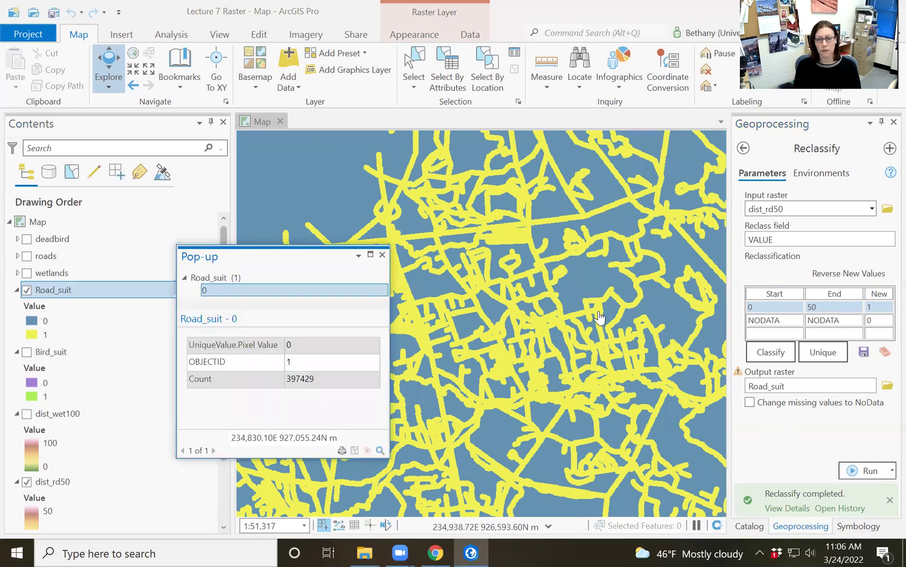
left_click(600, 316)
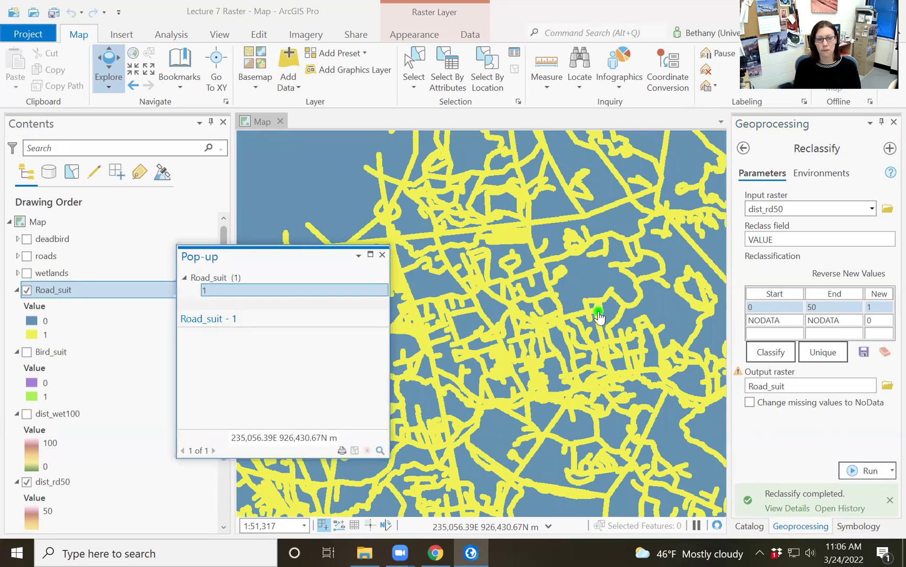
left_click(382, 256)
left_click(27, 482)
Reclassify dist_wet100 using Equal Interval with a single 0–100 class
left_click(27, 482)
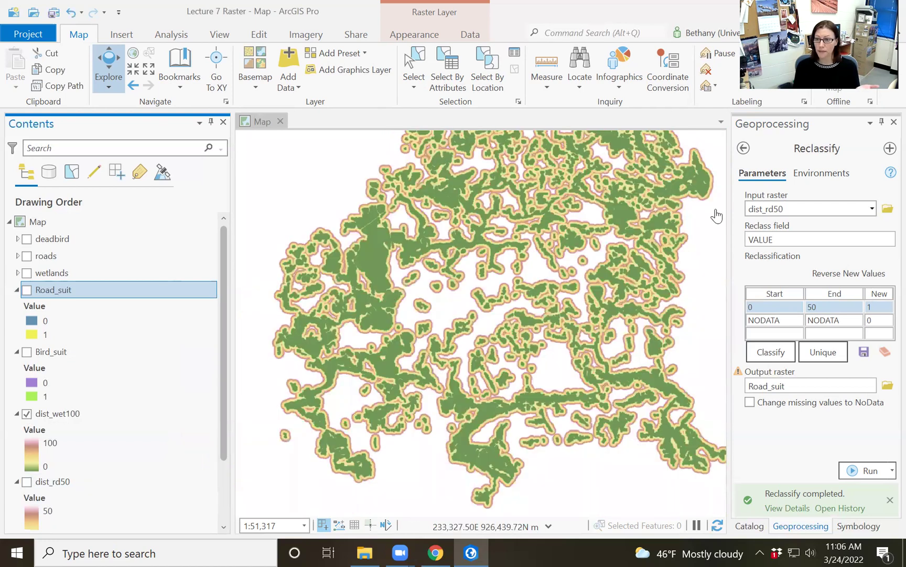
left_click(871, 209)
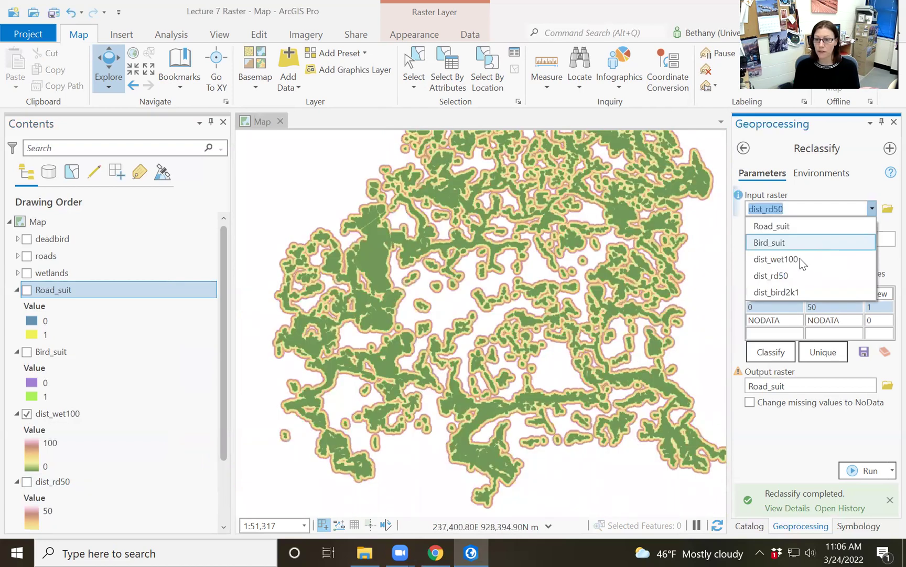
left_click(800, 257)
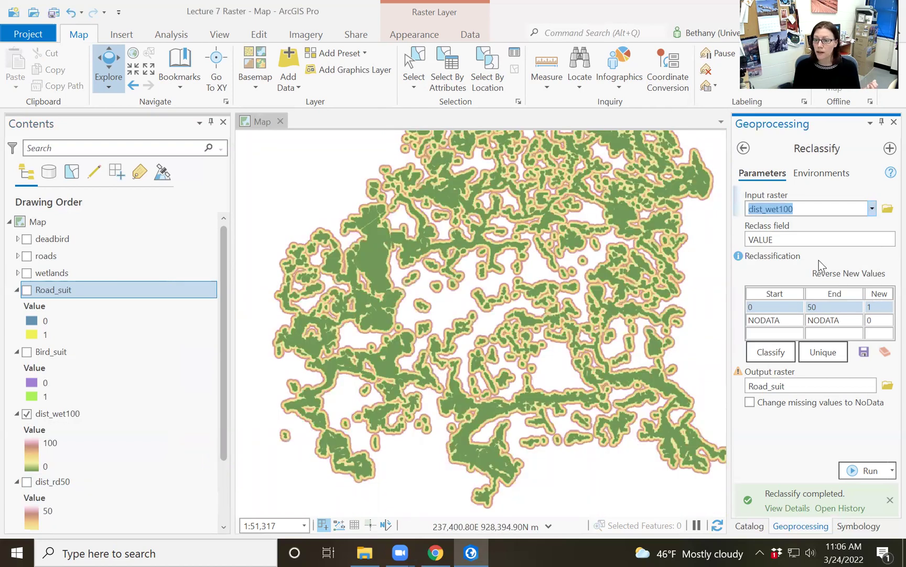
left_click(770, 352)
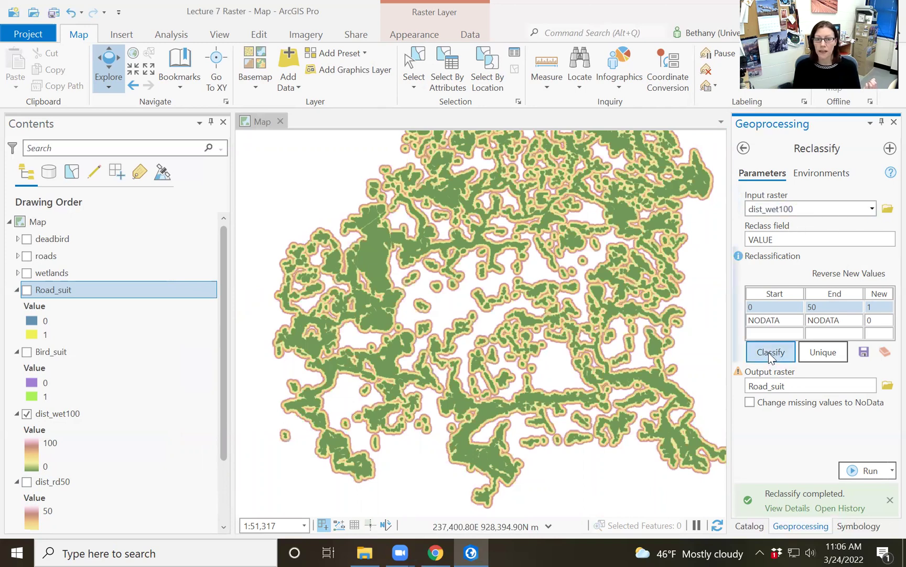
left_click(454, 153)
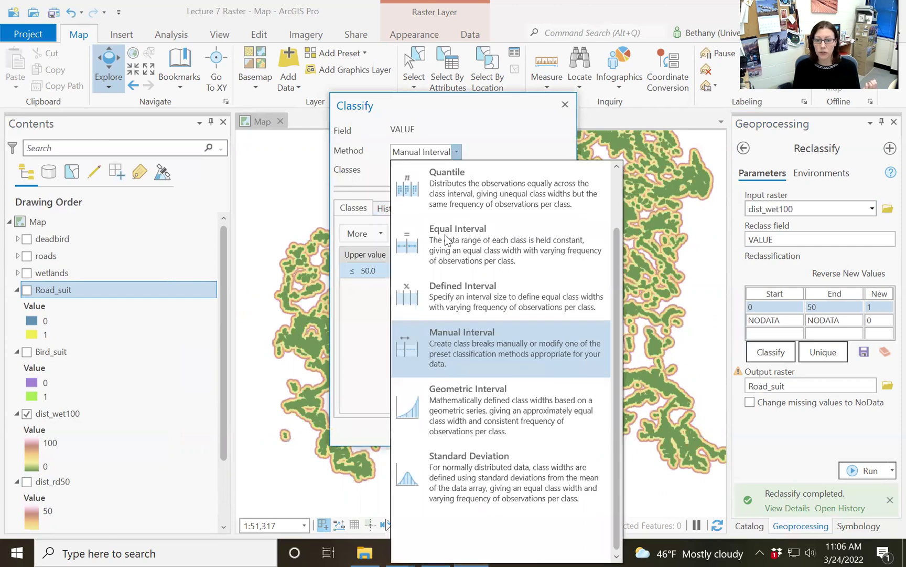
key("Return")
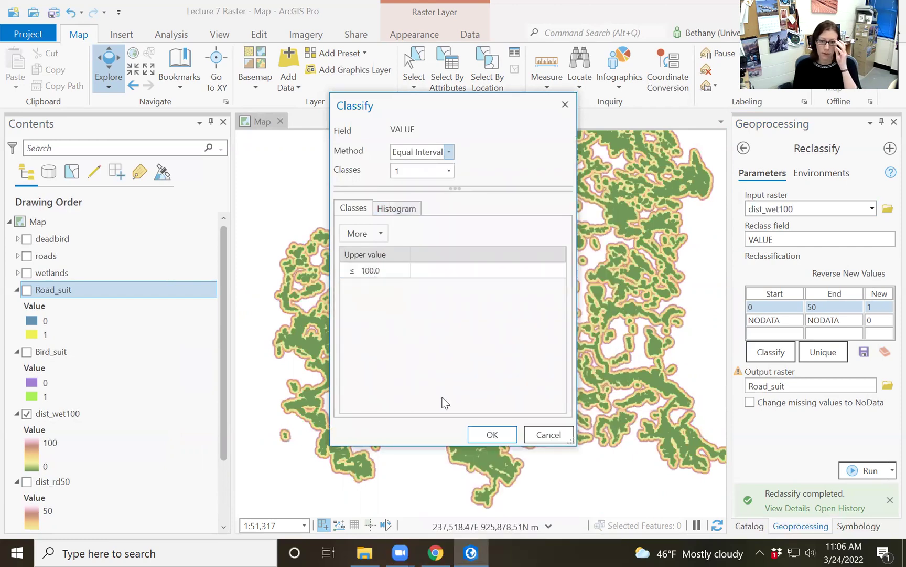
left_click(489, 435)
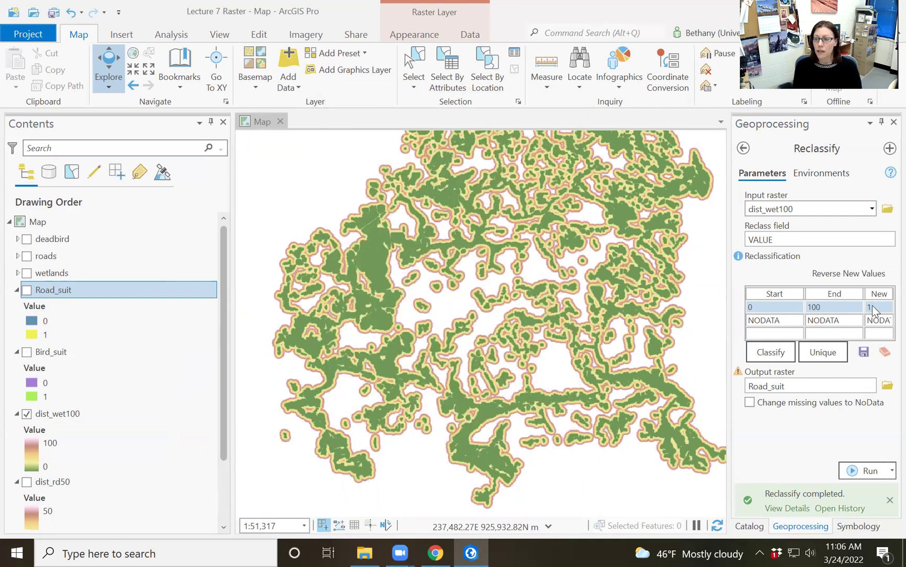
Map the 0–100 range to 0 and NODATA to 1
double_click(875, 307)
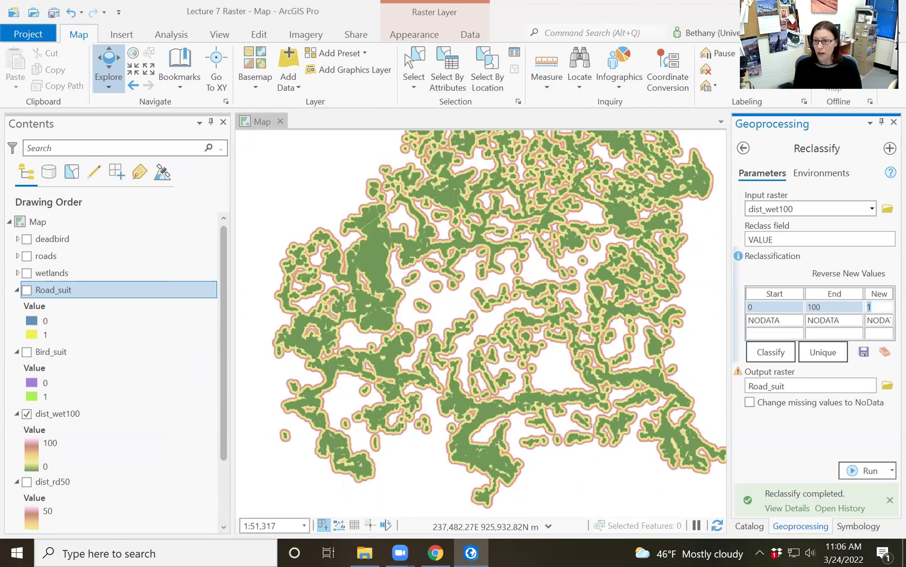
type("0")
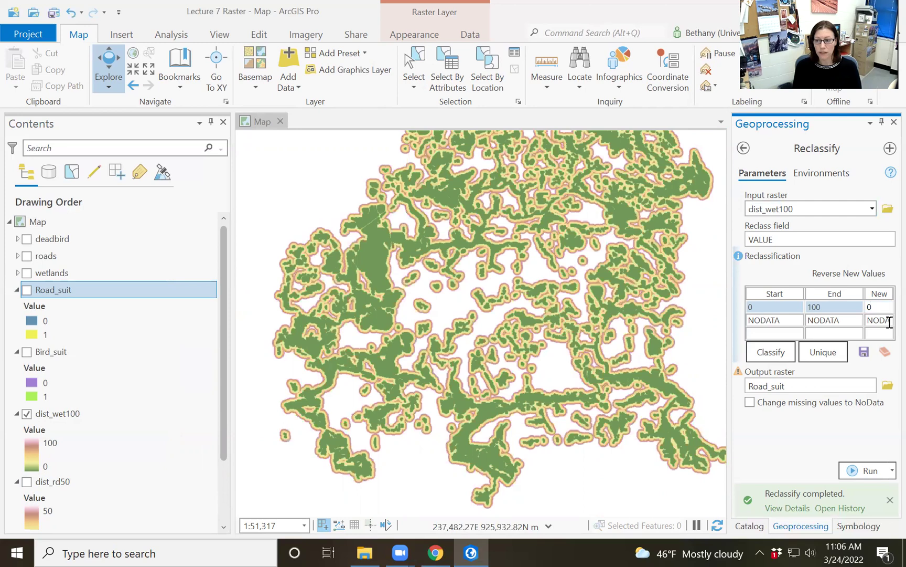
left_click(870, 321)
left_click_drag(869, 322, 887, 327)
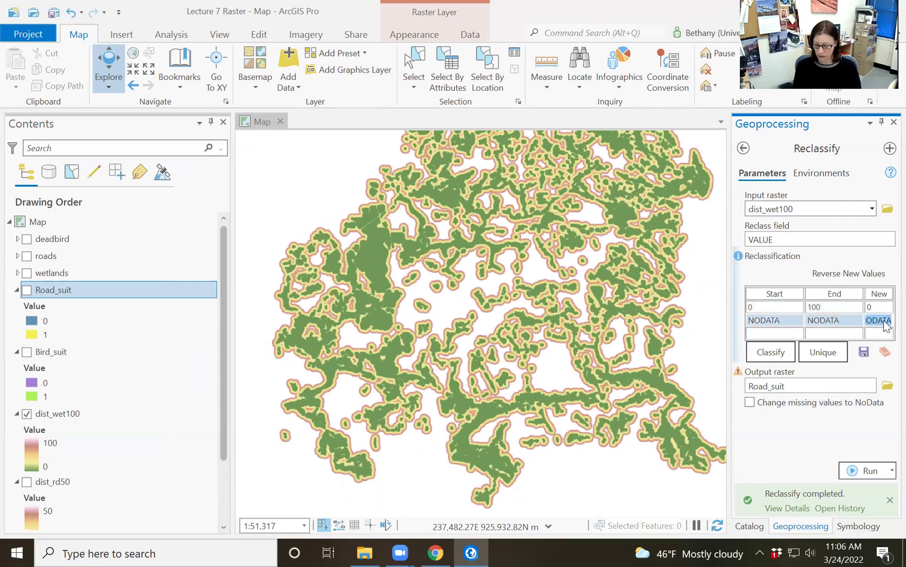
key("BackSpace")
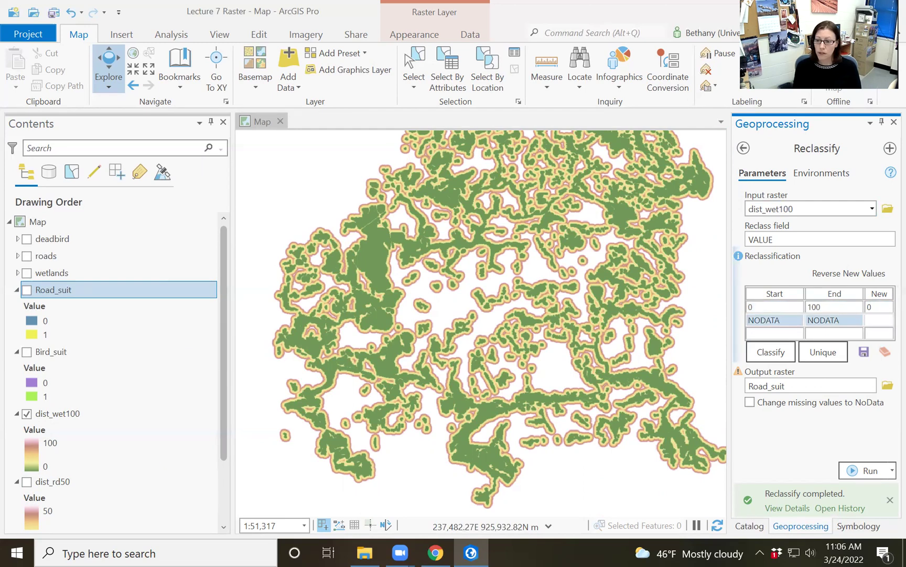
type("1")
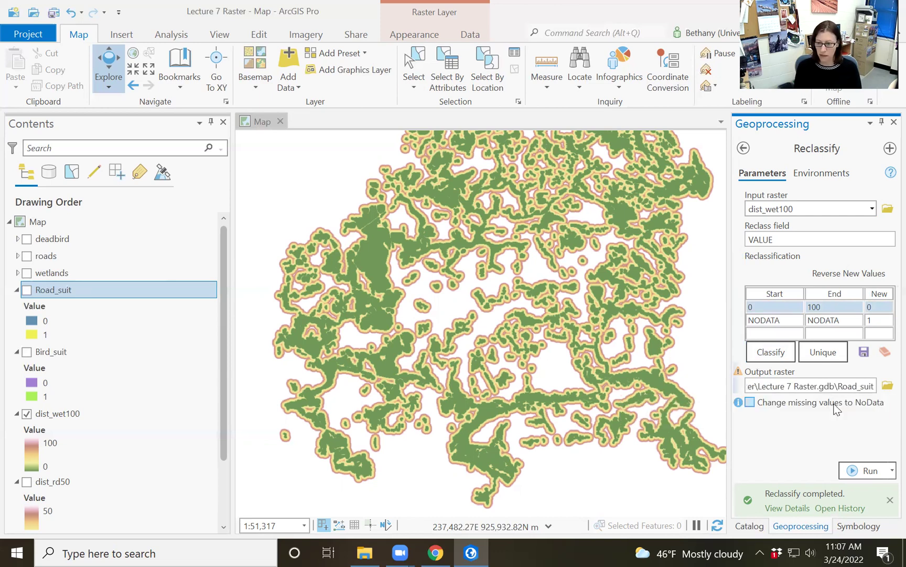
Name the output raster Wet_suit and run the reclassification
key("BackSpace")
key("BackSpace")
key("BackSpace")
key("BackSpace")
type("Wet")
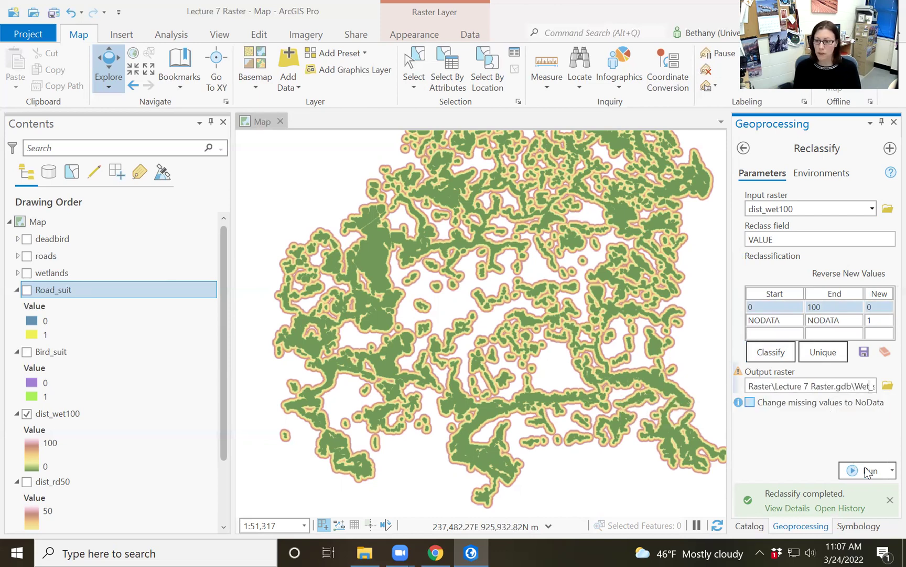
key("Return")
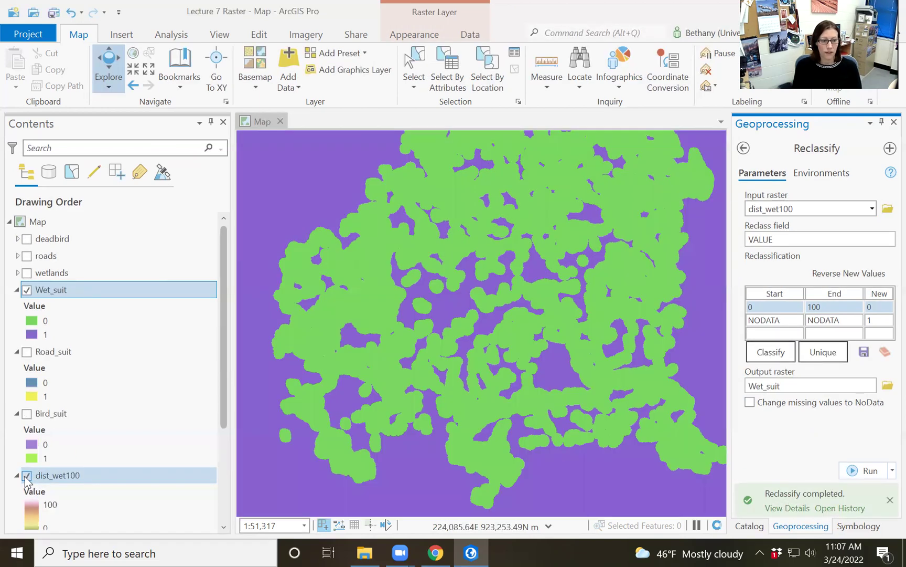
Hide dist_wet100 and set Wet_suit's value 0 colour to No color
left_click(27, 475)
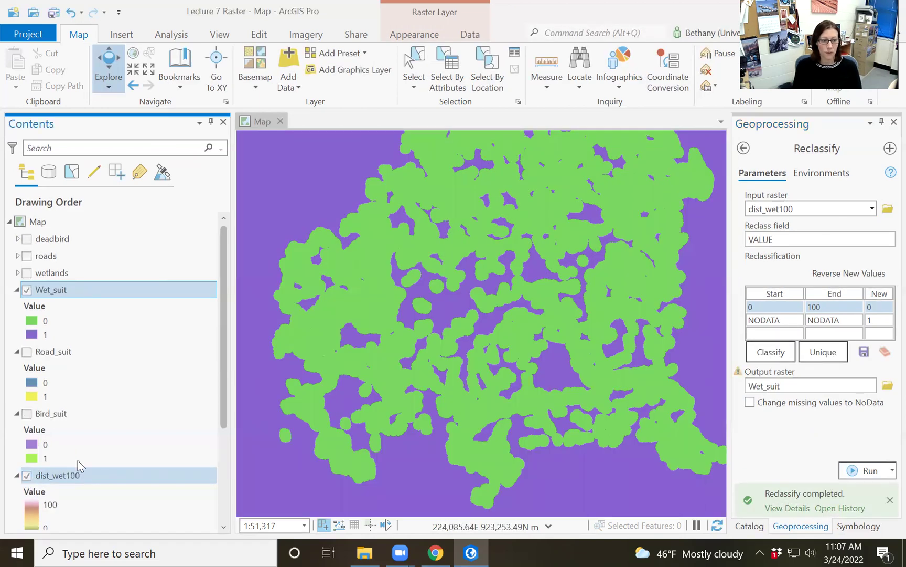
left_click(33, 322)
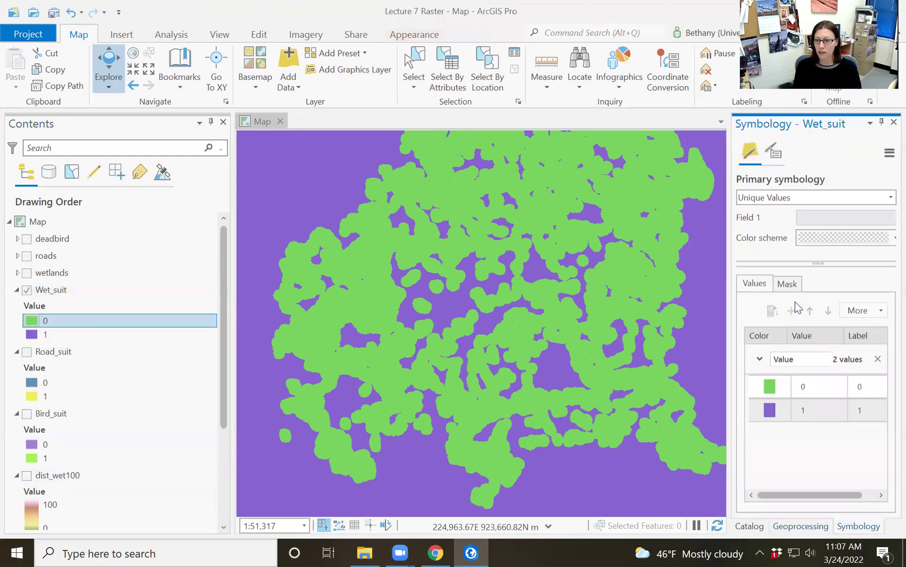
left_click(770, 388)
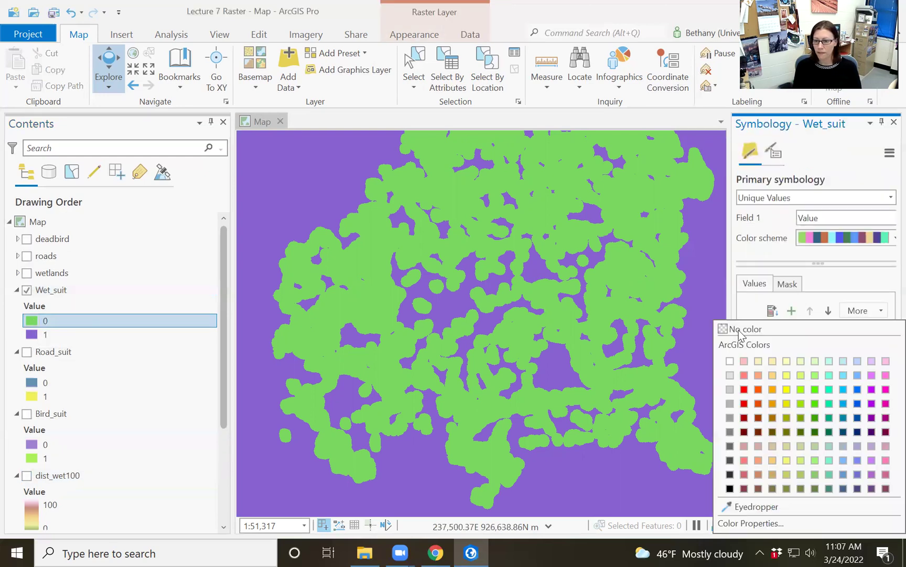
left_click(496, 276)
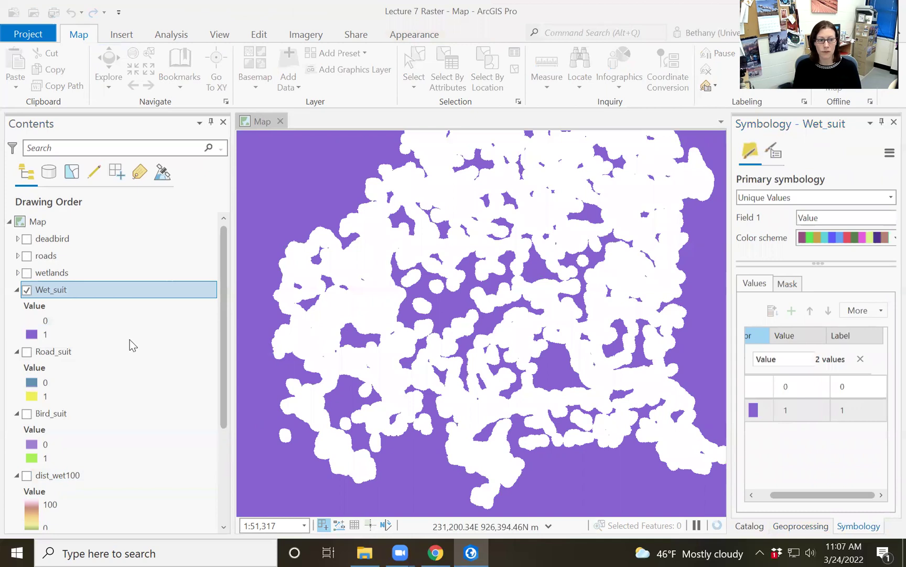
left_click(129, 336)
Show Road_suit and make its value 0 class transparent
left_click(29, 352)
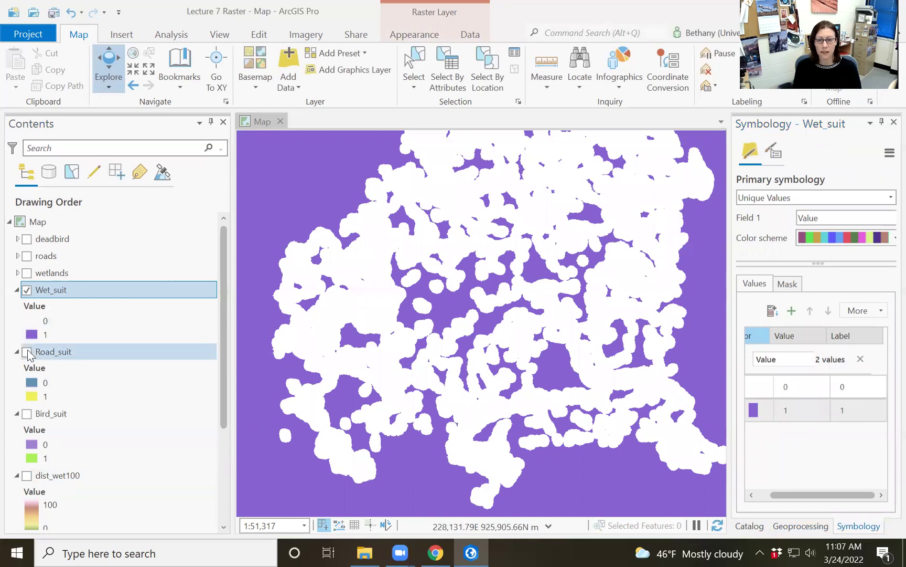
left_click(27, 352)
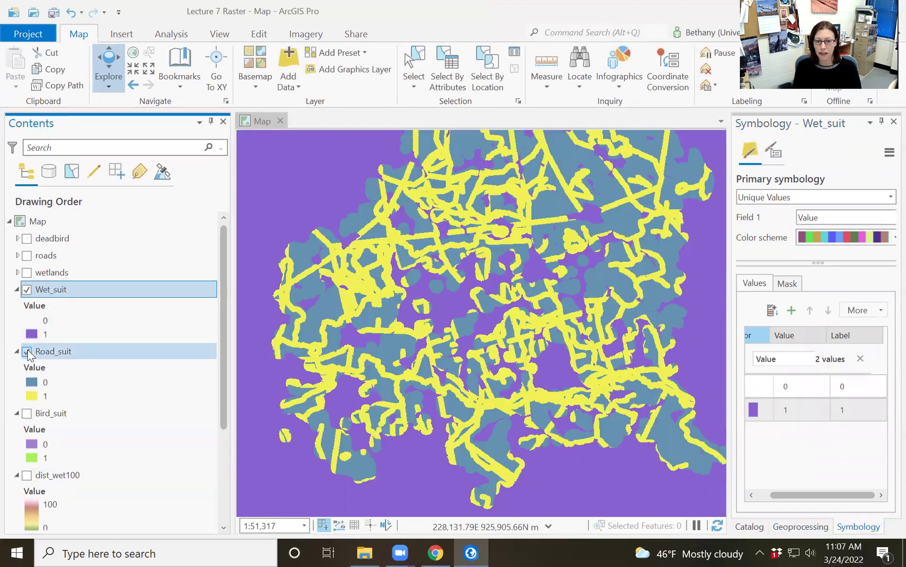
left_click(32, 382)
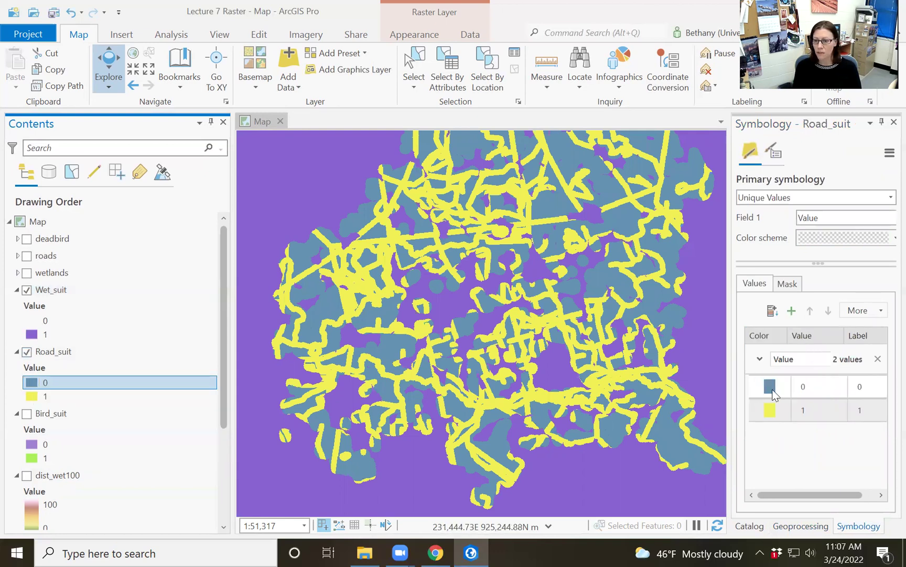
left_click(770, 389)
left_click(744, 329)
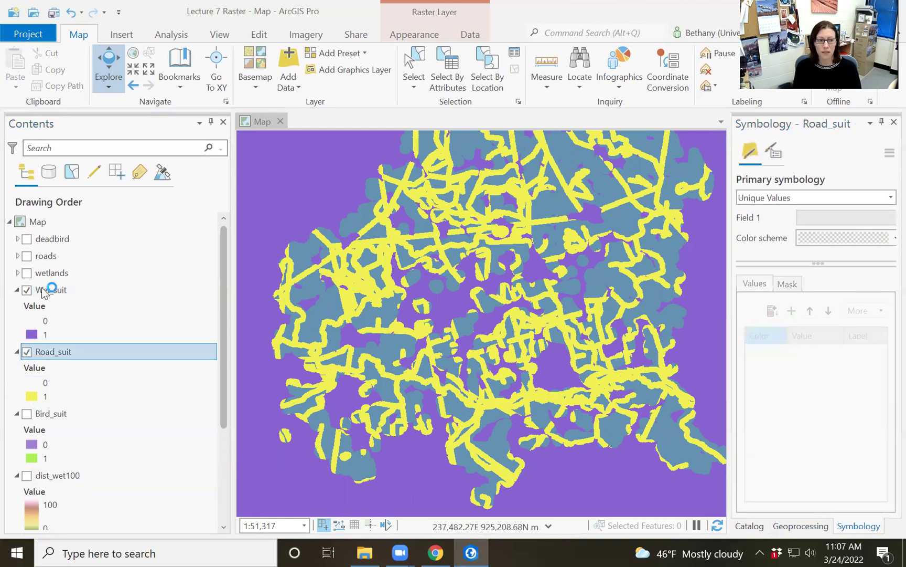
Show Bird_suit and make its value 0 class transparent
left_click(27, 413)
left_click(32, 445)
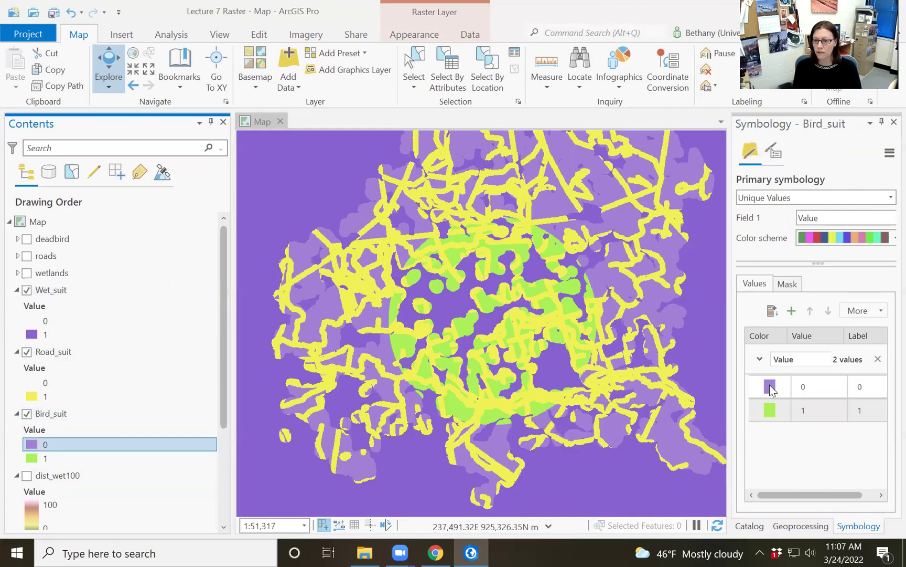
left_click(769, 385)
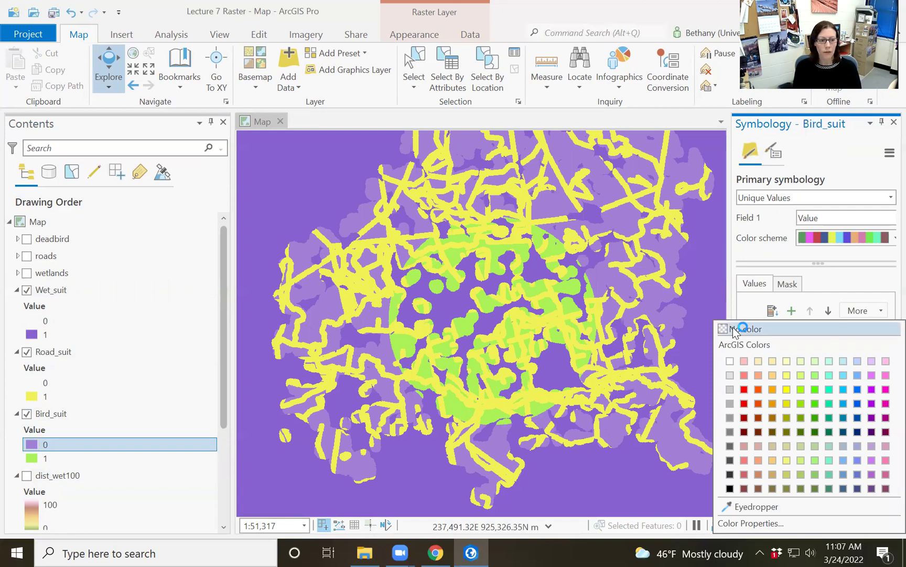
left_click(21, 432)
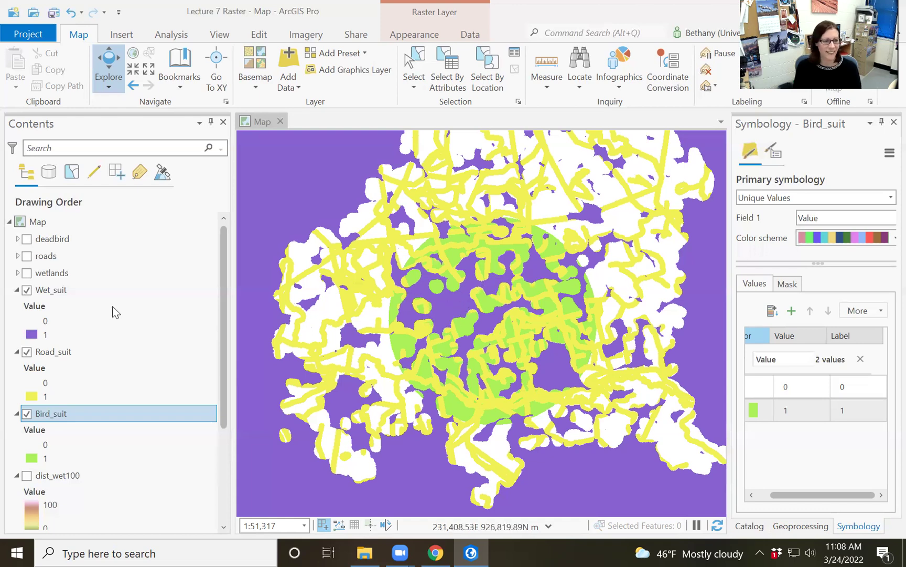
Set Wet_suit's value 1 swatch to No color, leaving only orange value-0 cells
left_click(30, 334)
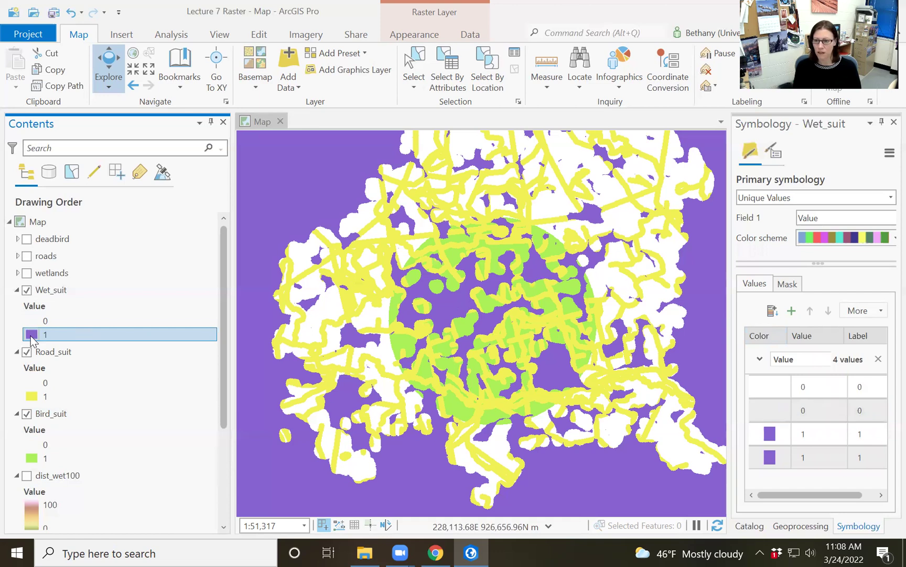
left_click(771, 407)
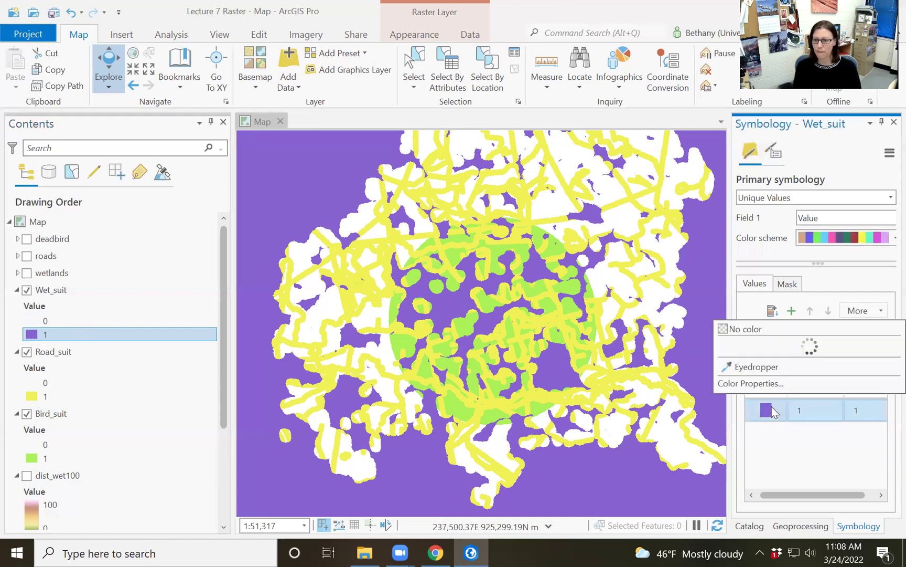
left_click(753, 335)
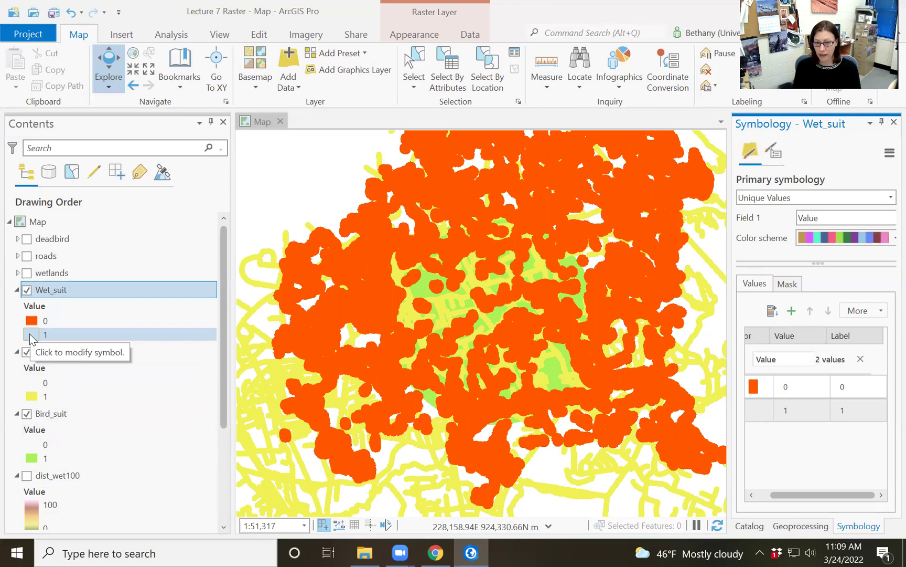
Find and open the Raster Calculator tool in Geoprocessing
left_click(801, 525)
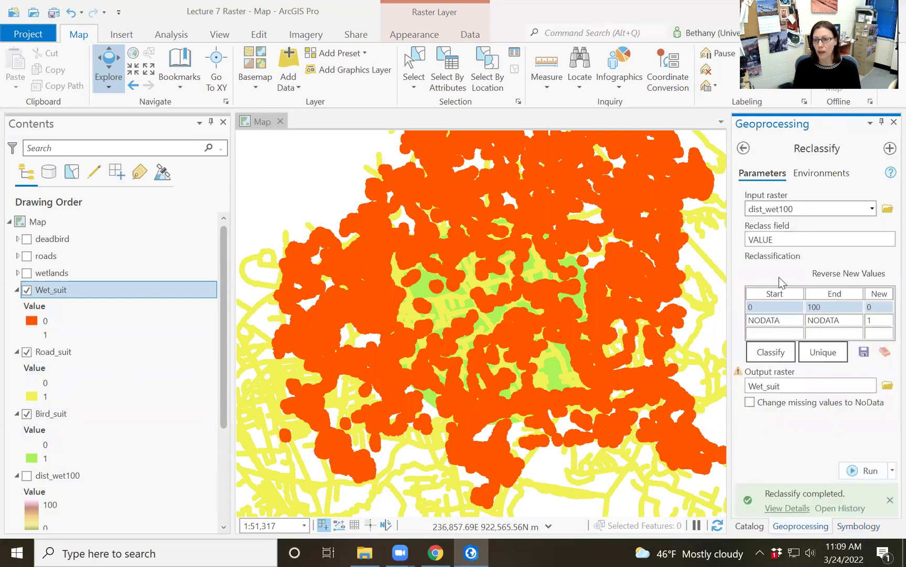
left_click(744, 148)
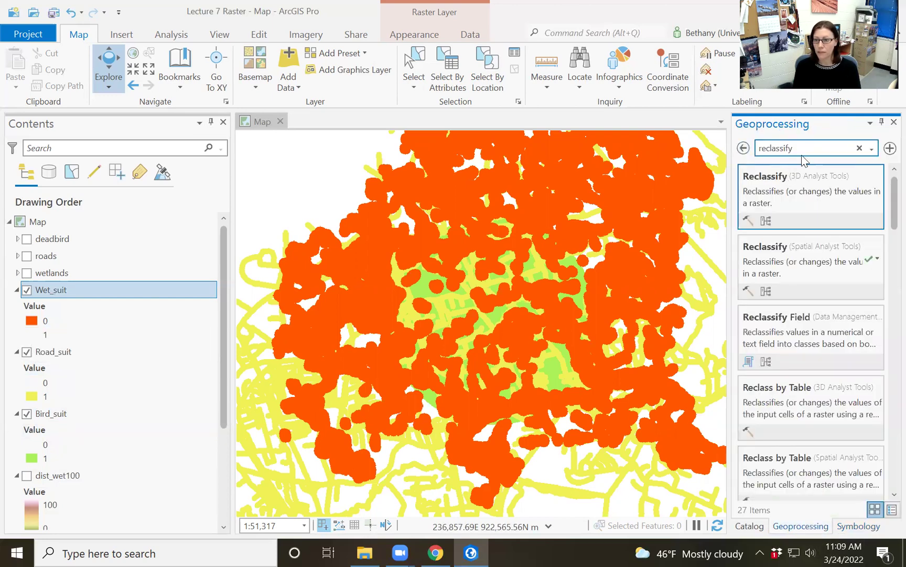
type("rast")
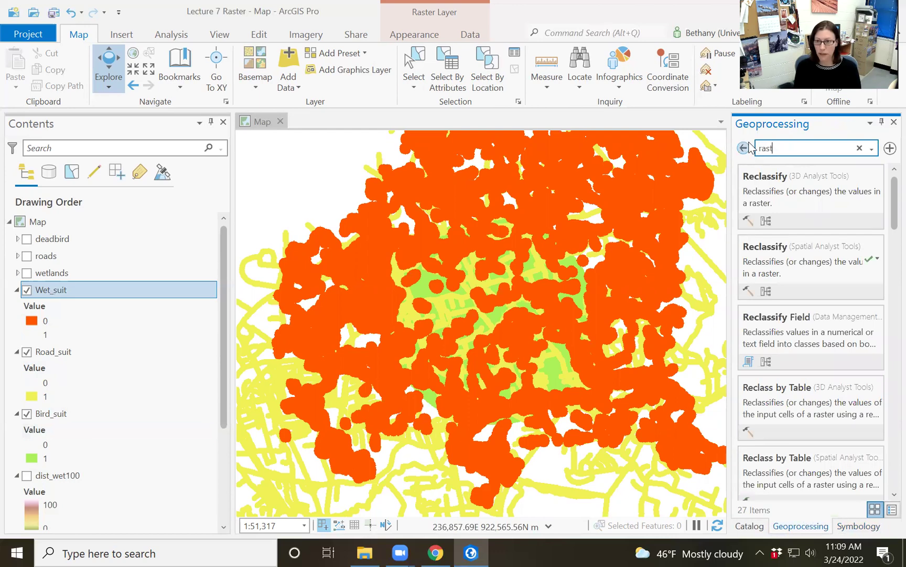
type("er calcul")
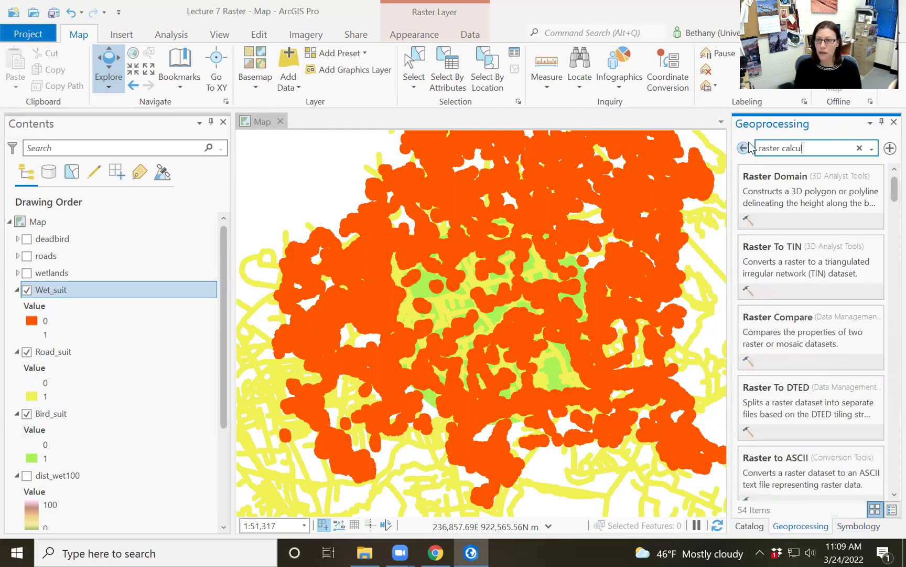
type("ator")
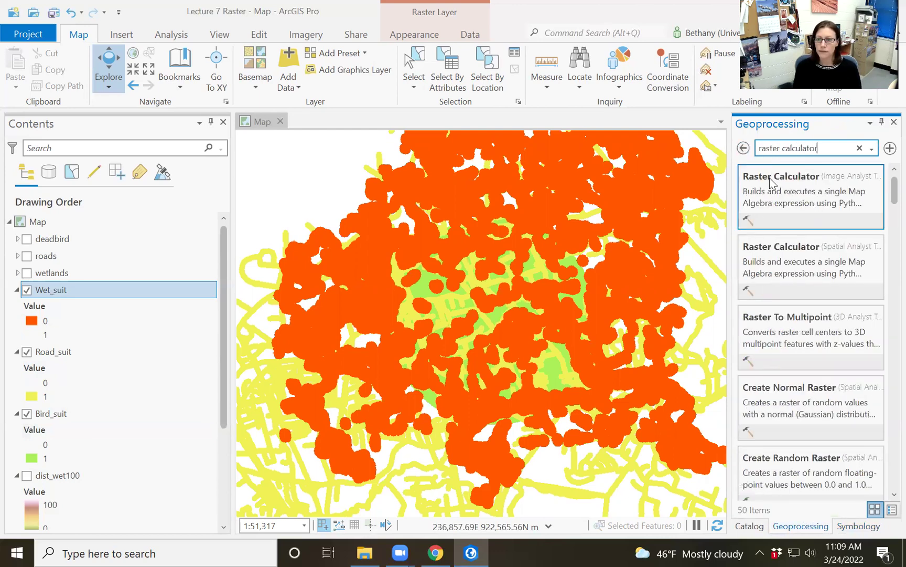
left_click(771, 181)
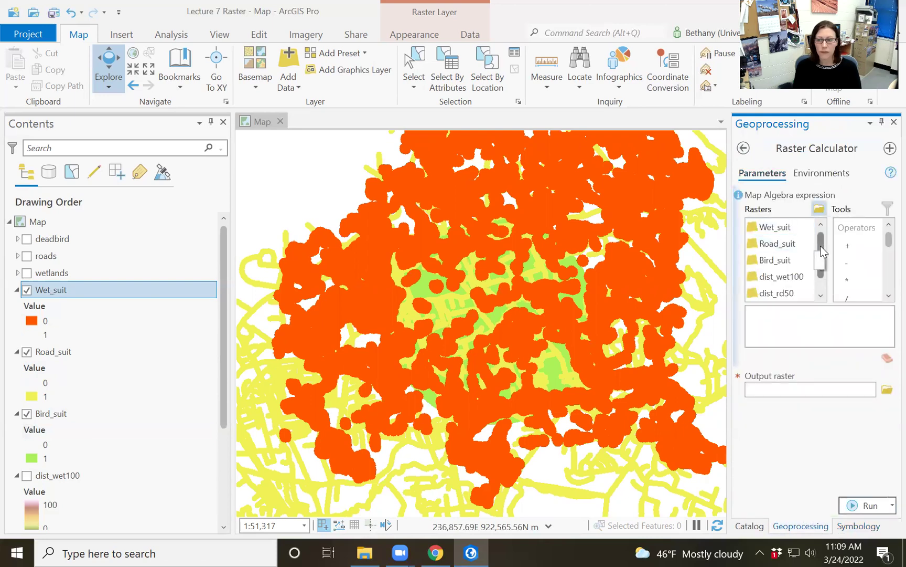
Build the expression "Wet_suit" & "Road_suit" & "Bird_suit"
double_click(787, 226)
scroll(886, 241, "down", 10)
scroll(887, 240, "up", 10)
scroll(887, 239, "down", 4)
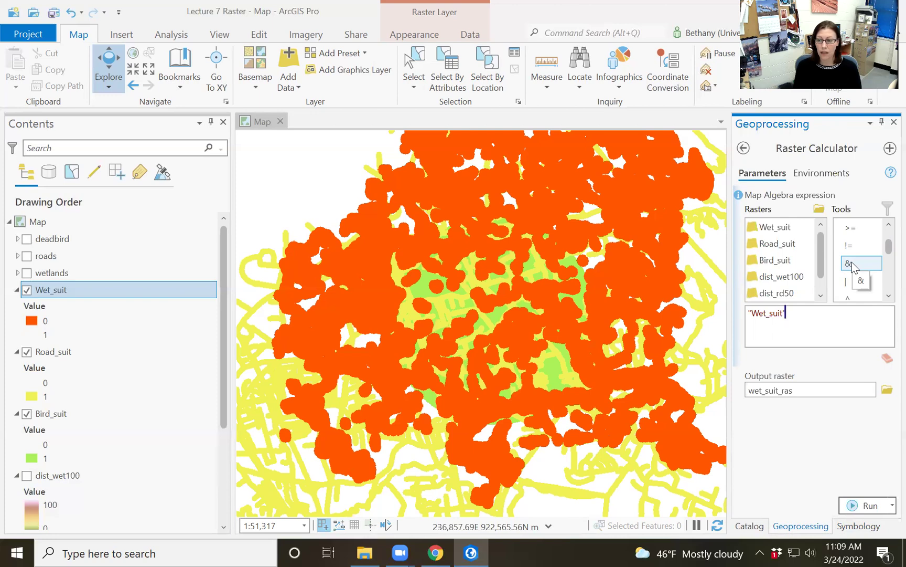
left_click(852, 265)
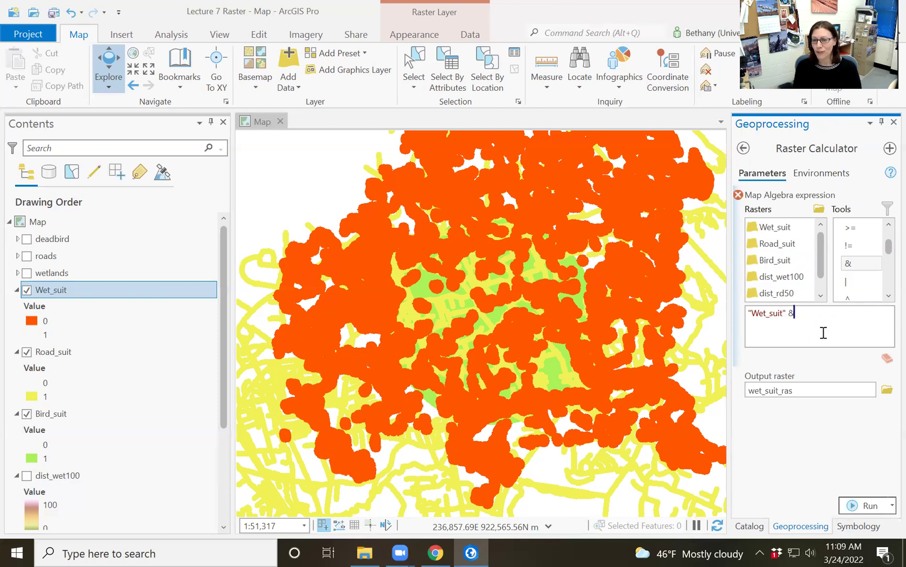
double_click(776, 244)
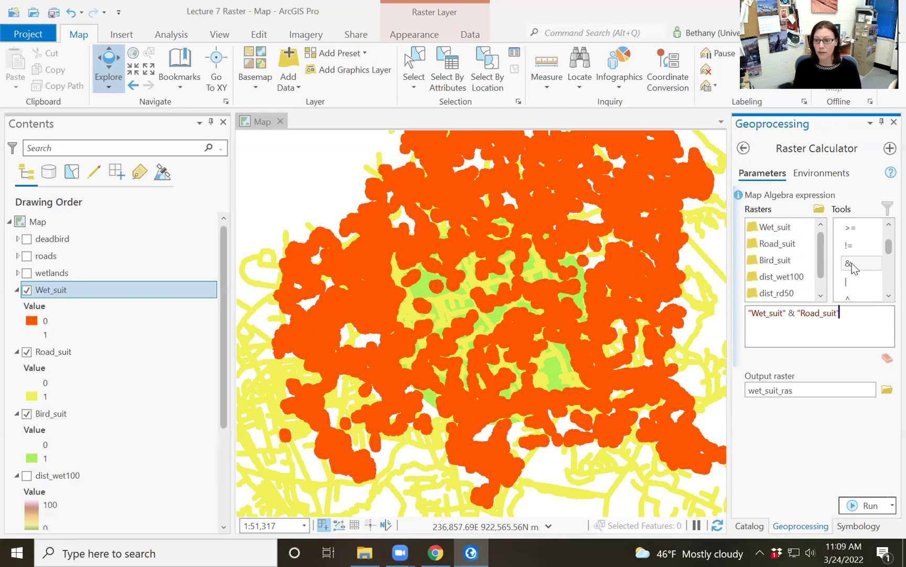
double_click(849, 263)
double_click(781, 261)
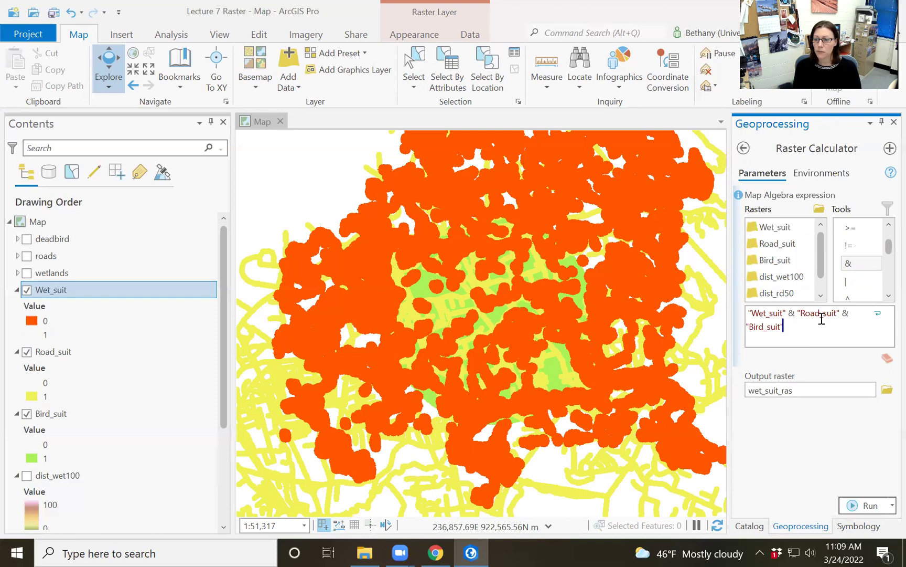
Name the output raster total_suit
left_click(816, 388)
key("BackSpace")
key("BackSpace")
key("BackSpace")
key("BackSpace")
key("BackSpace")
key("BackSpace")
key("BackSpace")
key("BackSpace")
key("BackSpace")
key("BackSpace")
key("BackSpace")
key("BackSpace")
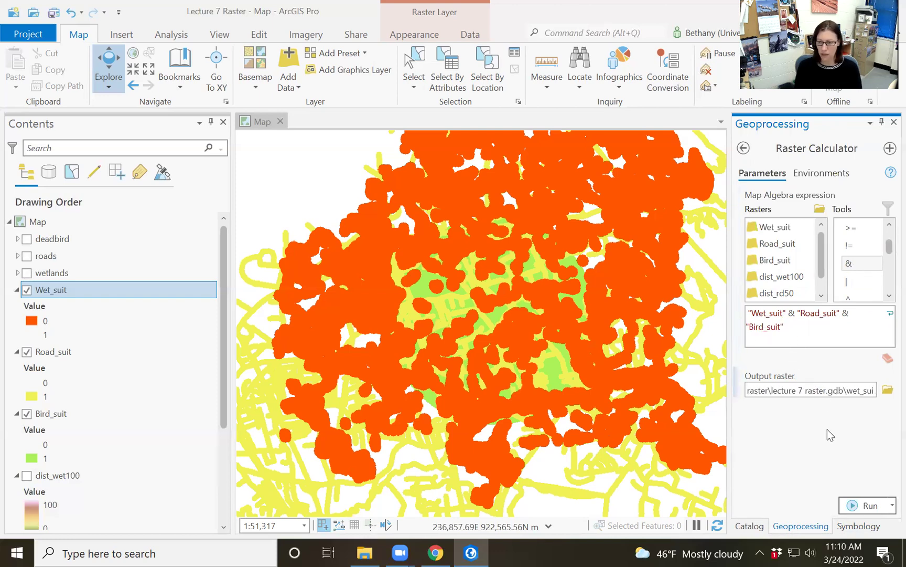
type("total_suit")
left_click(827, 429)
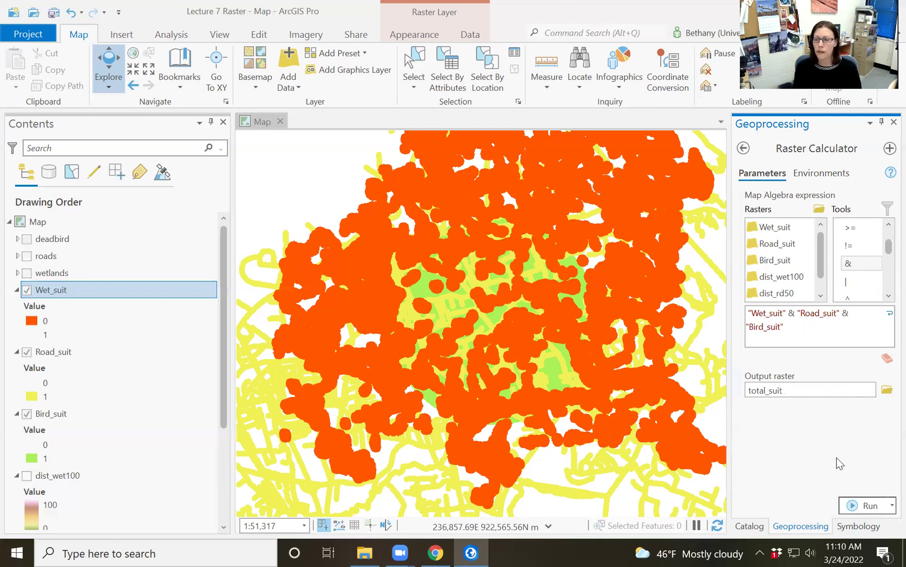
Run the calculation and set total_suit's value 0 colour to No color
left_click(867, 504)
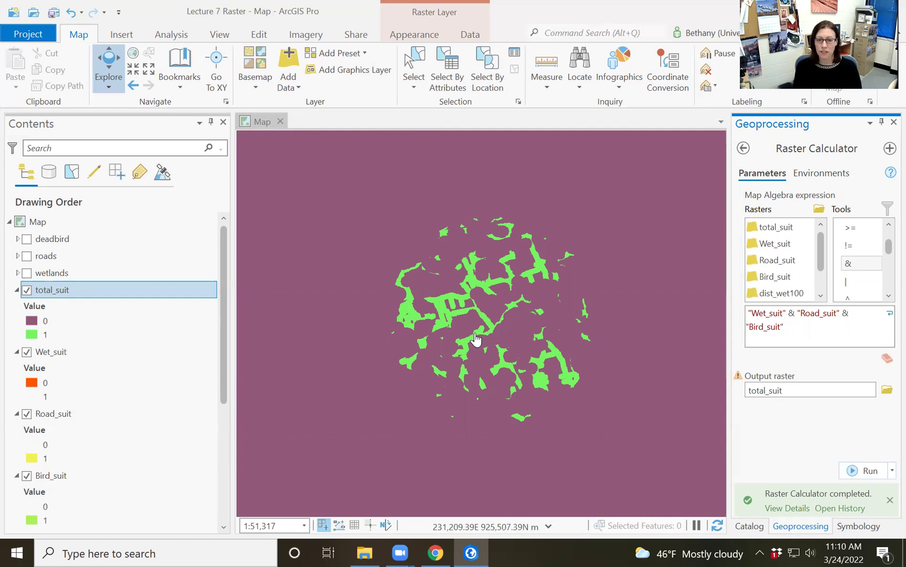
left_click(30, 335)
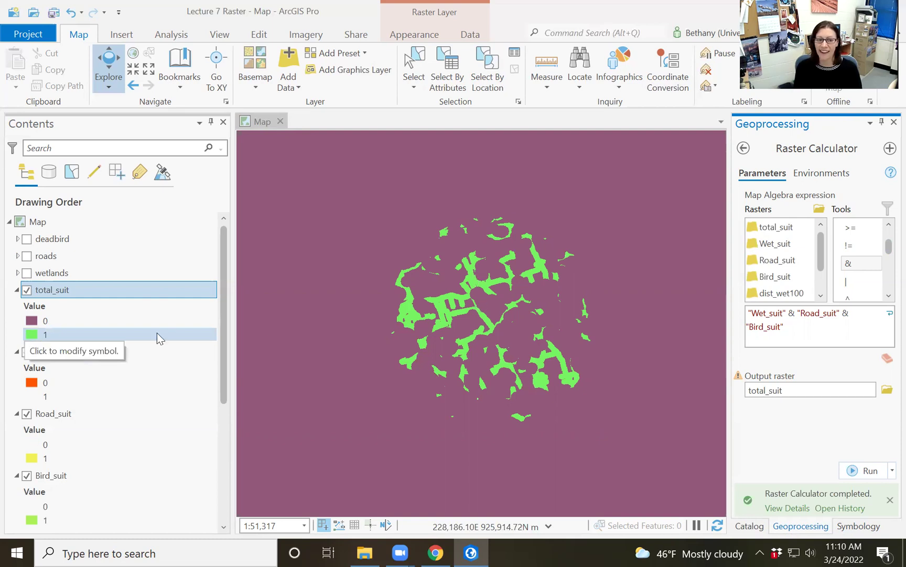
left_click(27, 324)
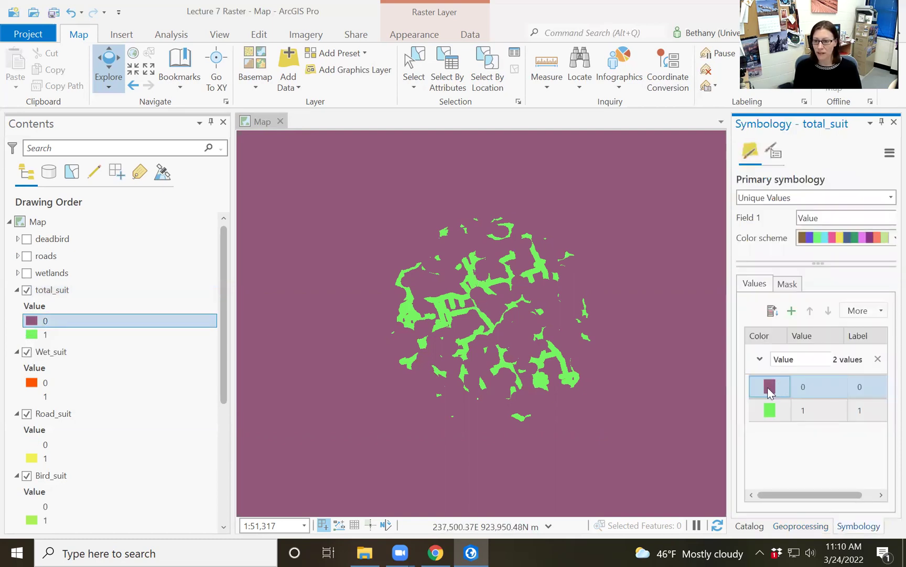
left_click(770, 388)
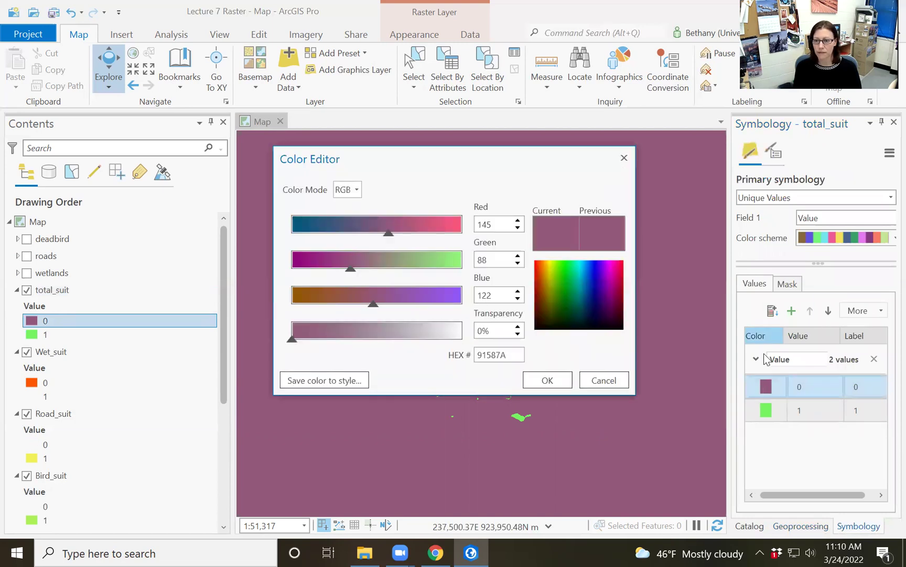
key("Escape")
left_click(768, 386)
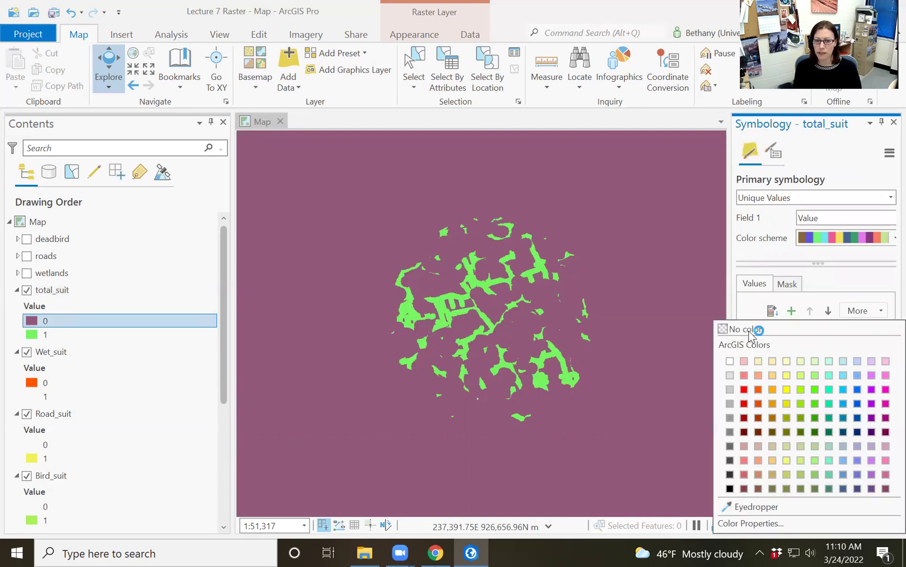
left_click(743, 329)
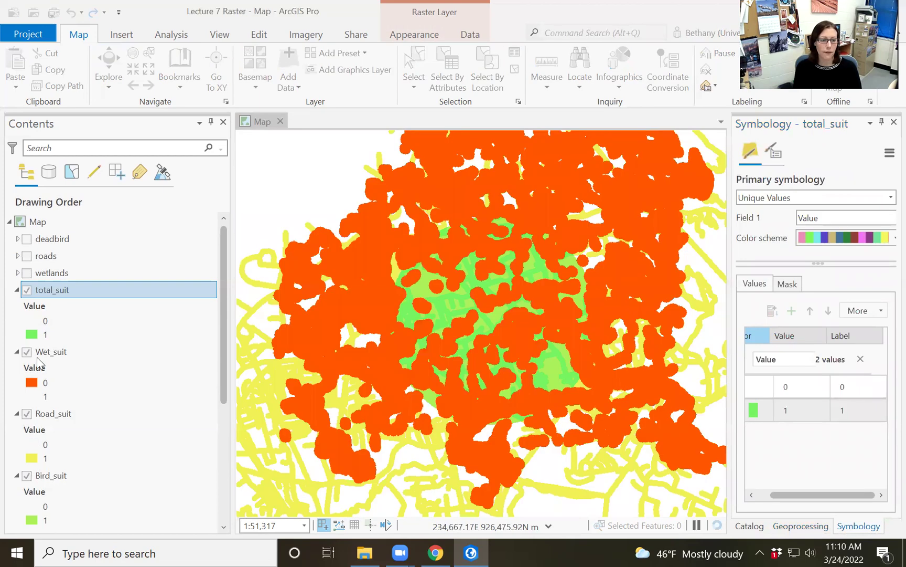
Hide the Wet_suit, Road_suit and Bird_suit layers
left_click(32, 352)
left_click(27, 414)
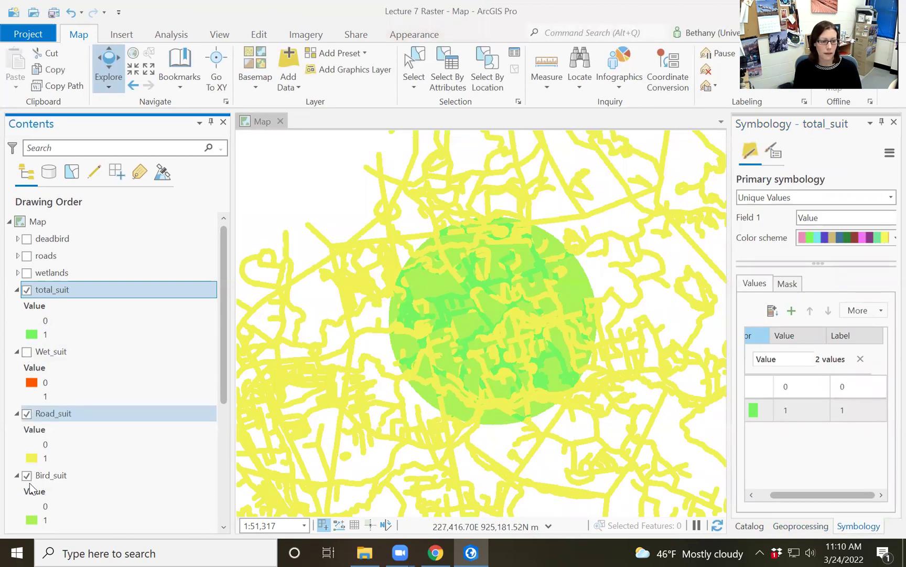
left_click(26, 475)
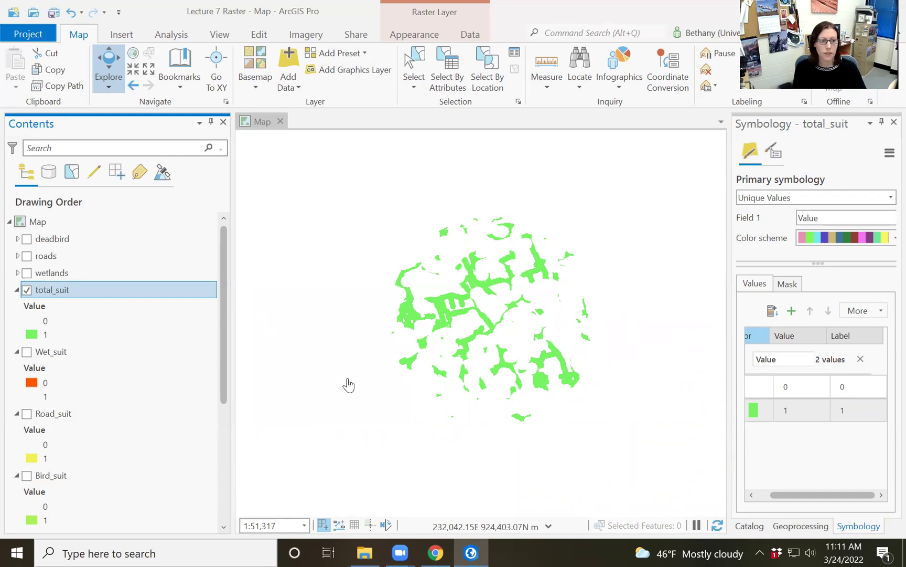
right_click(57, 296)
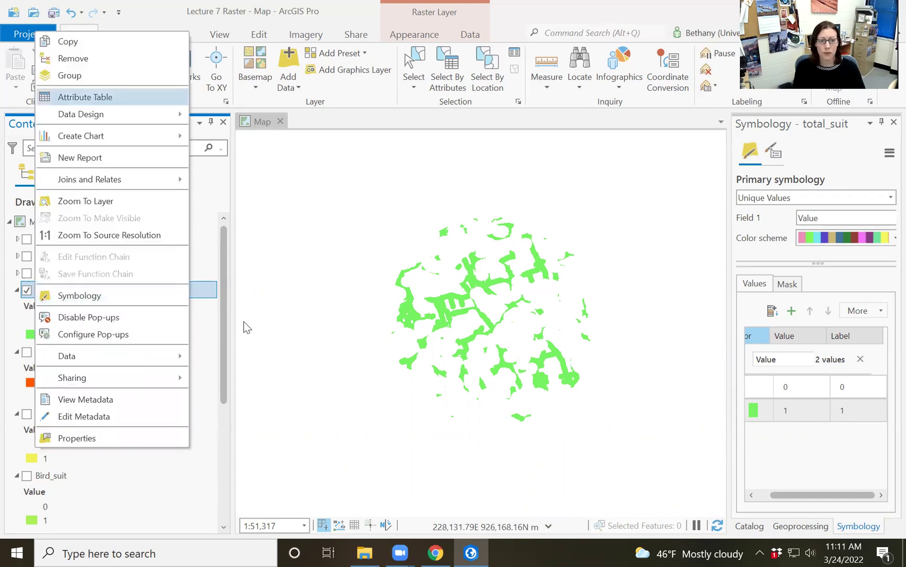
key("Return")
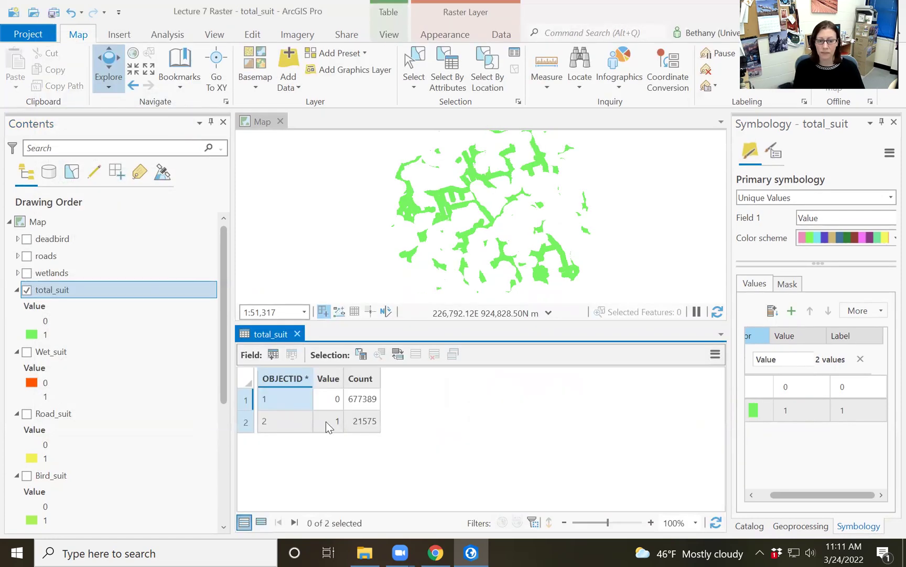
left_click(359, 428)
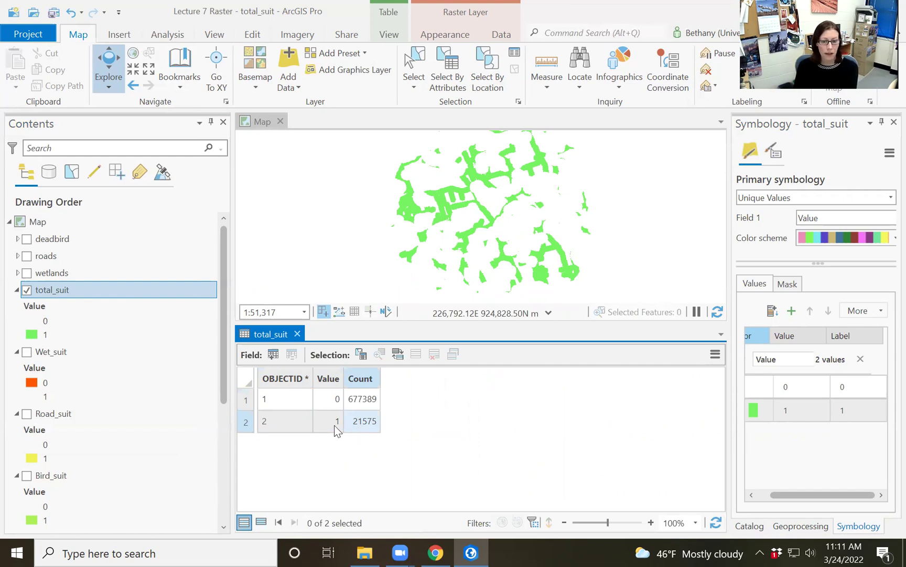
left_click(376, 430)
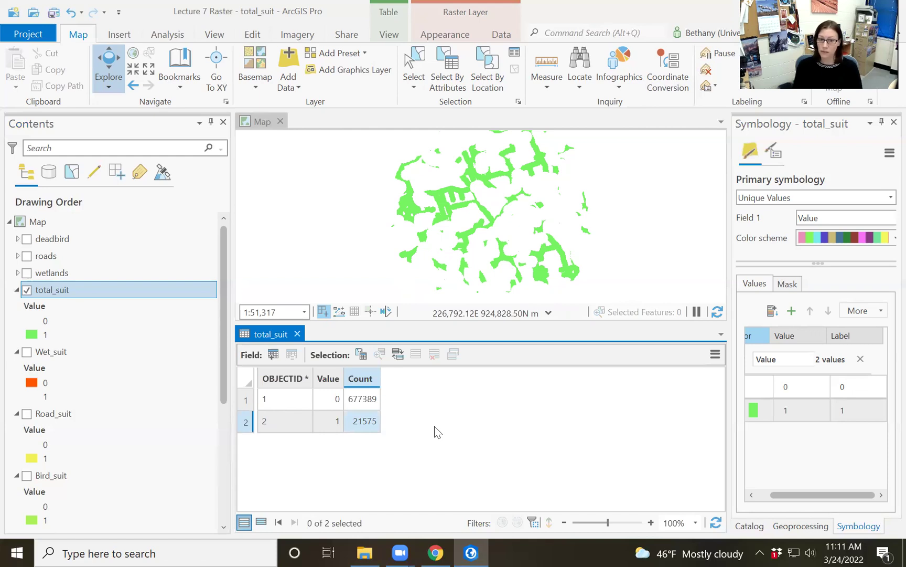
left_click(297, 332)
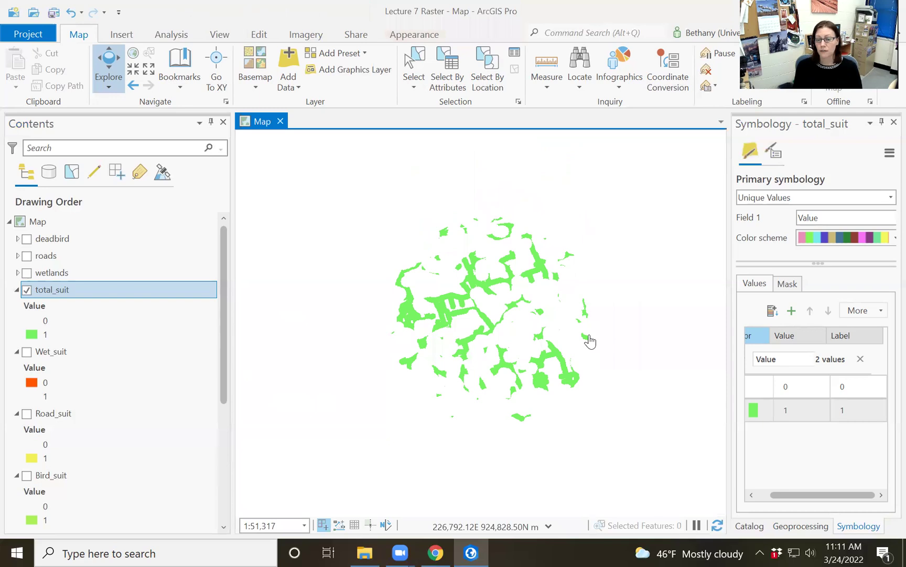